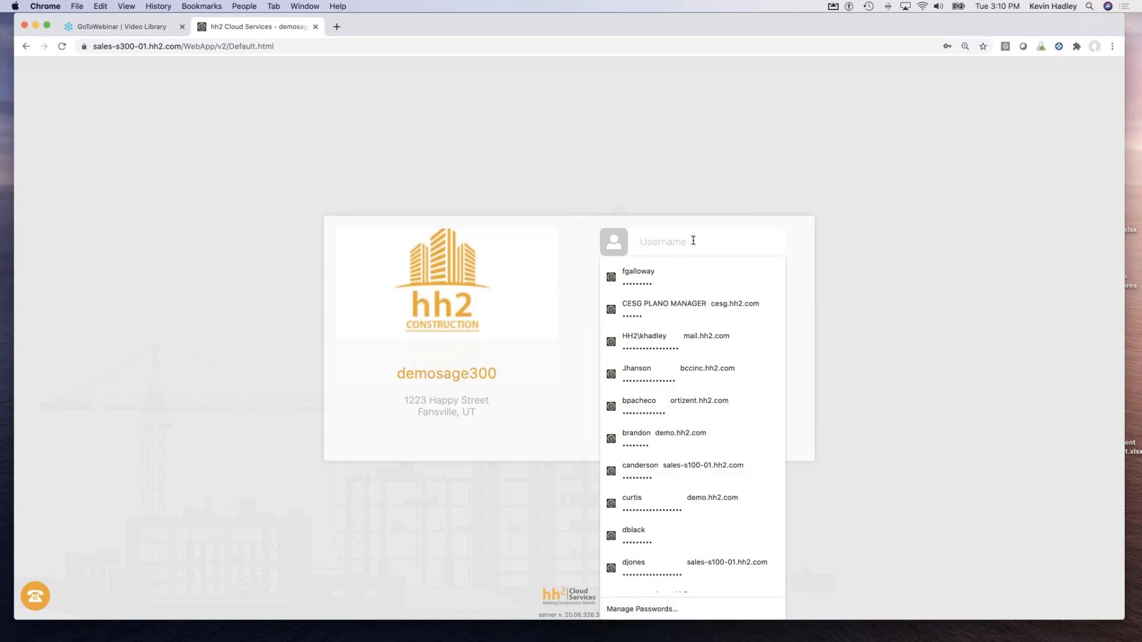
Sign in to hh2 with the payroll administrator's saved Chrome autofill login.
text(lb)
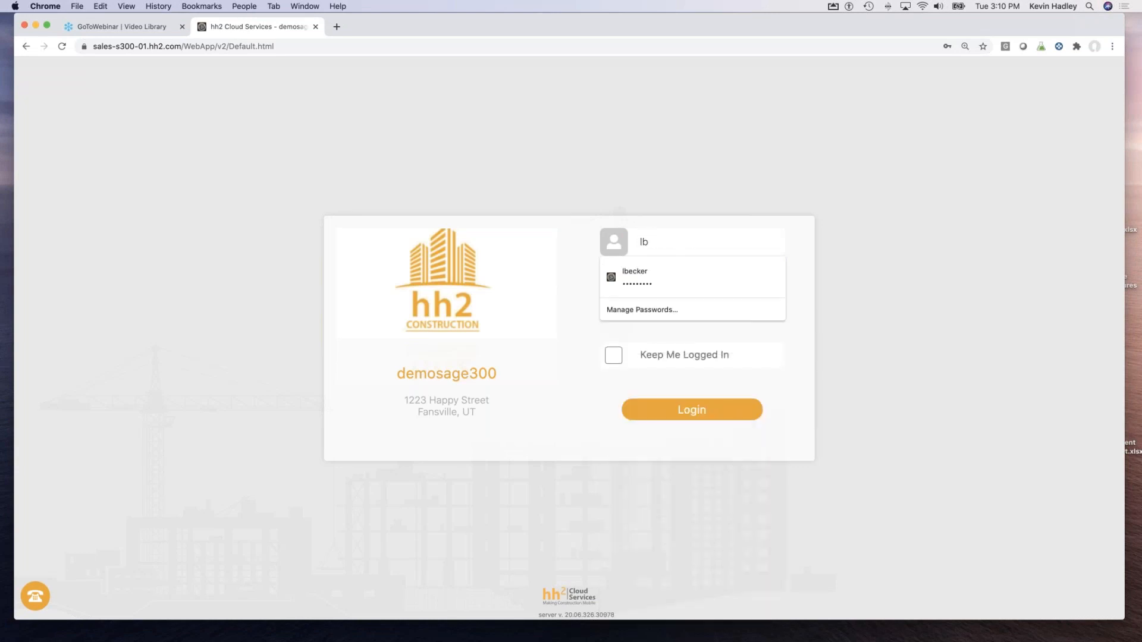
click(655, 277)
click(679, 414)
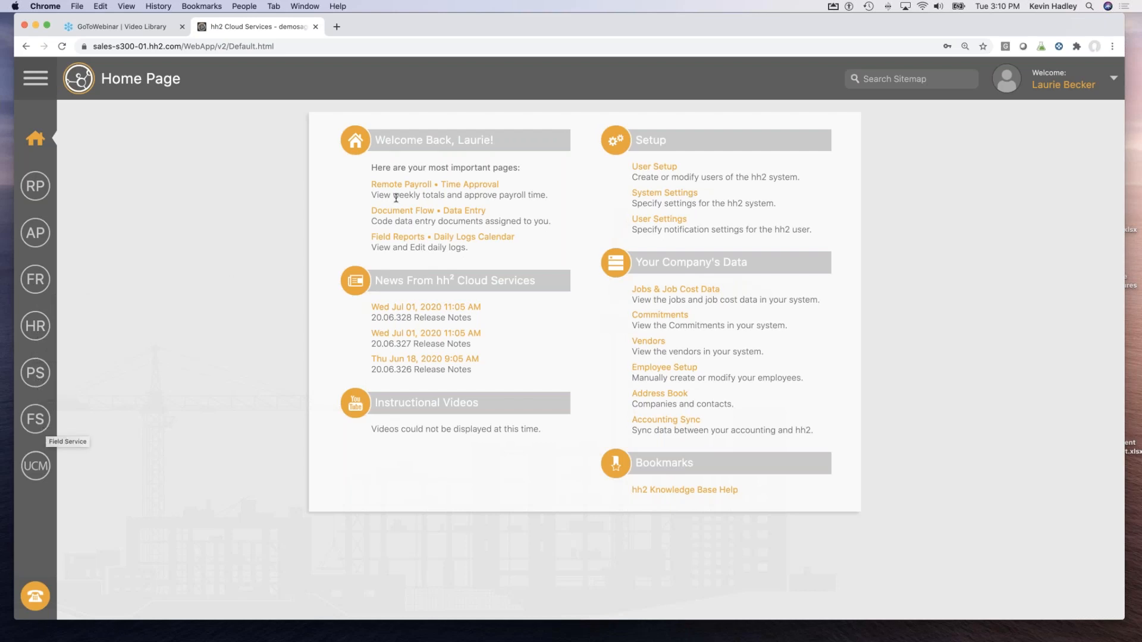
Open the superintendent crew's payroll group, scroll through its Settings, then view its Approval Path.
click(35, 186)
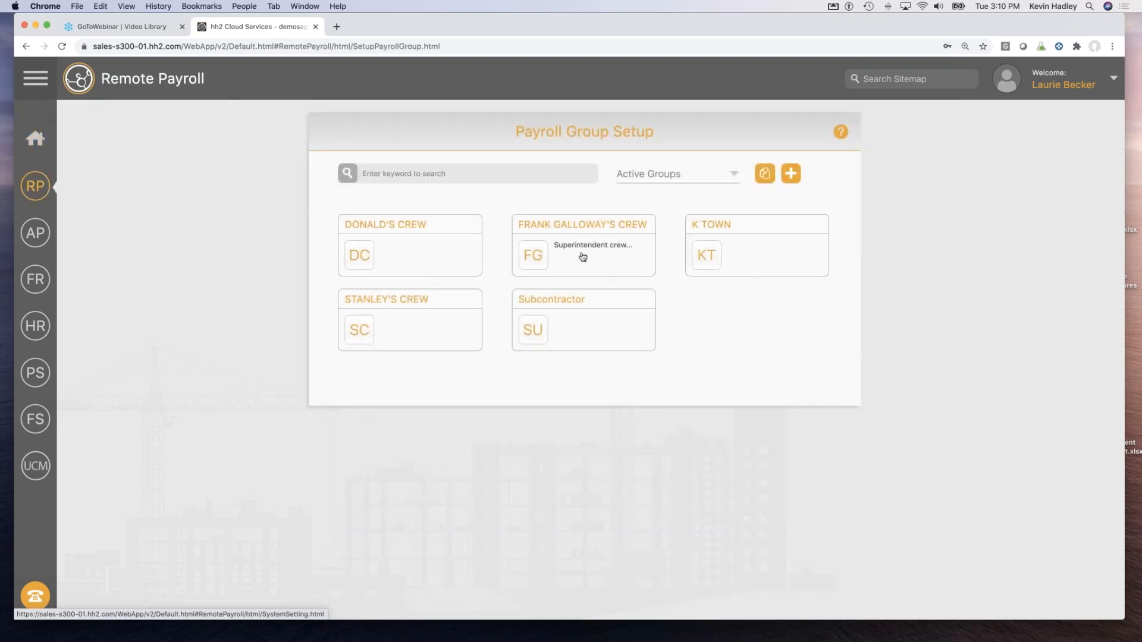
click(551, 229)
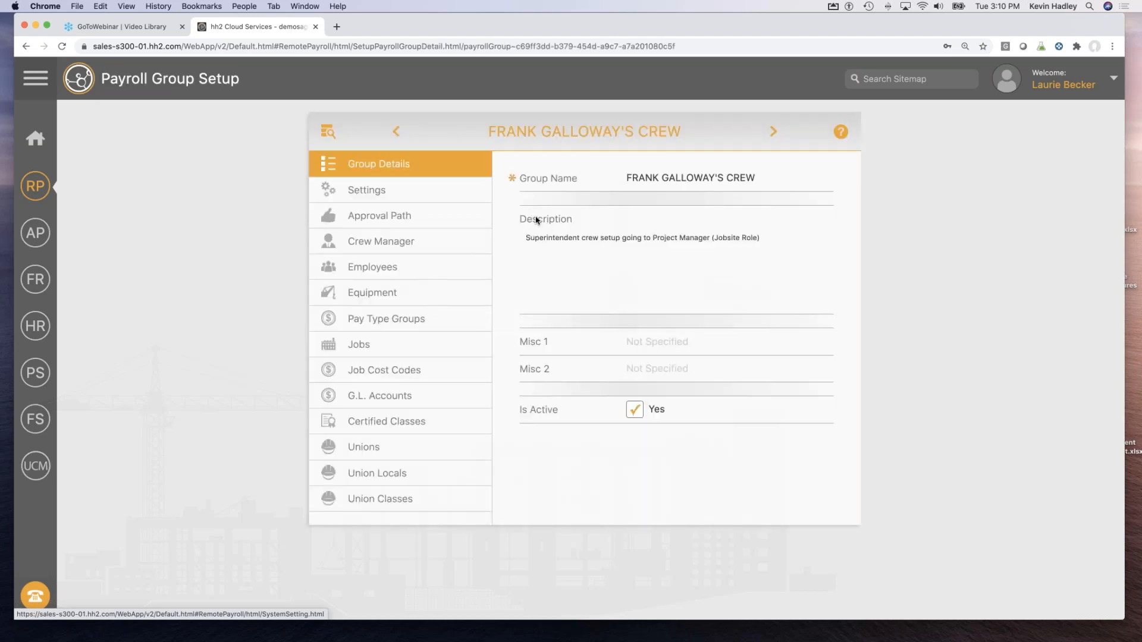
click(378, 194)
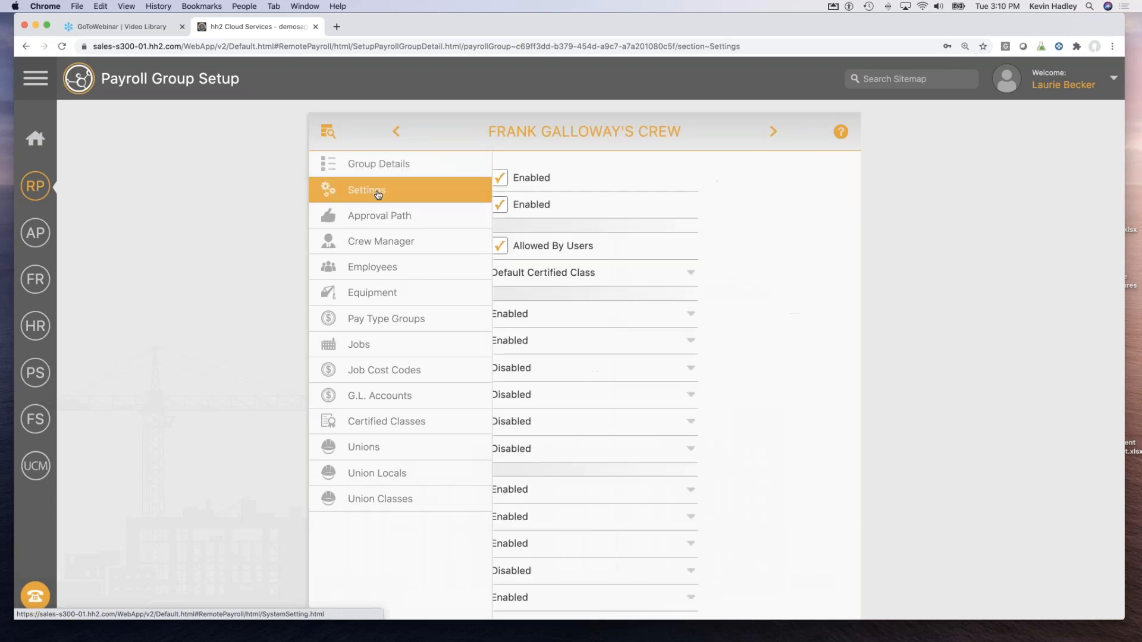
scroll(592, 345, down, 3)
scroll(594, 333, up, 2)
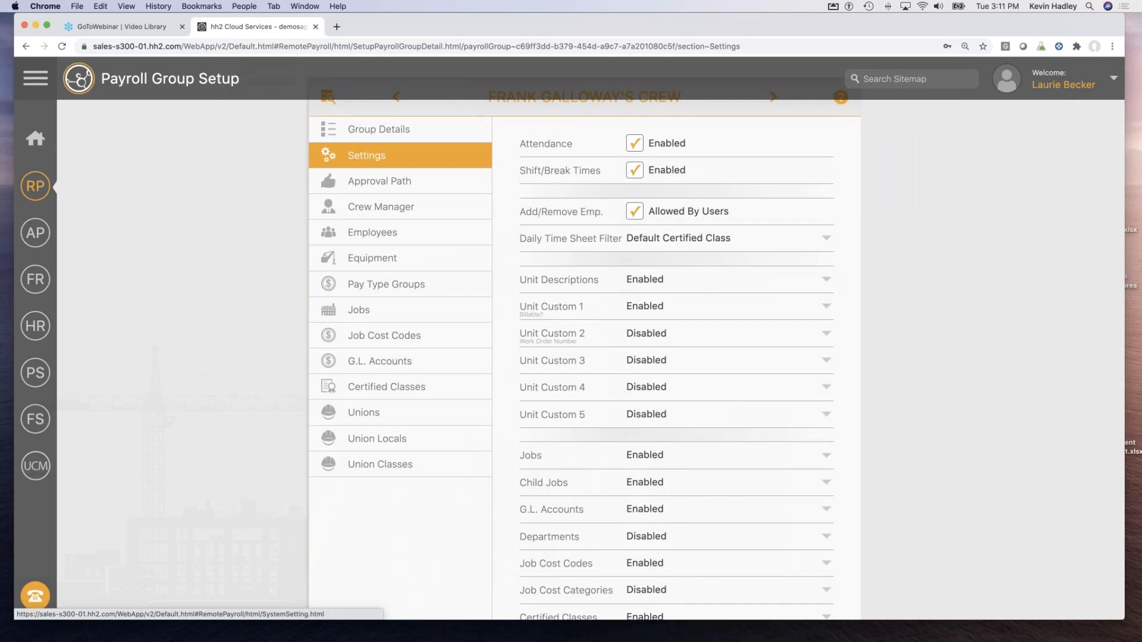
scroll(552, 282, down, 3)
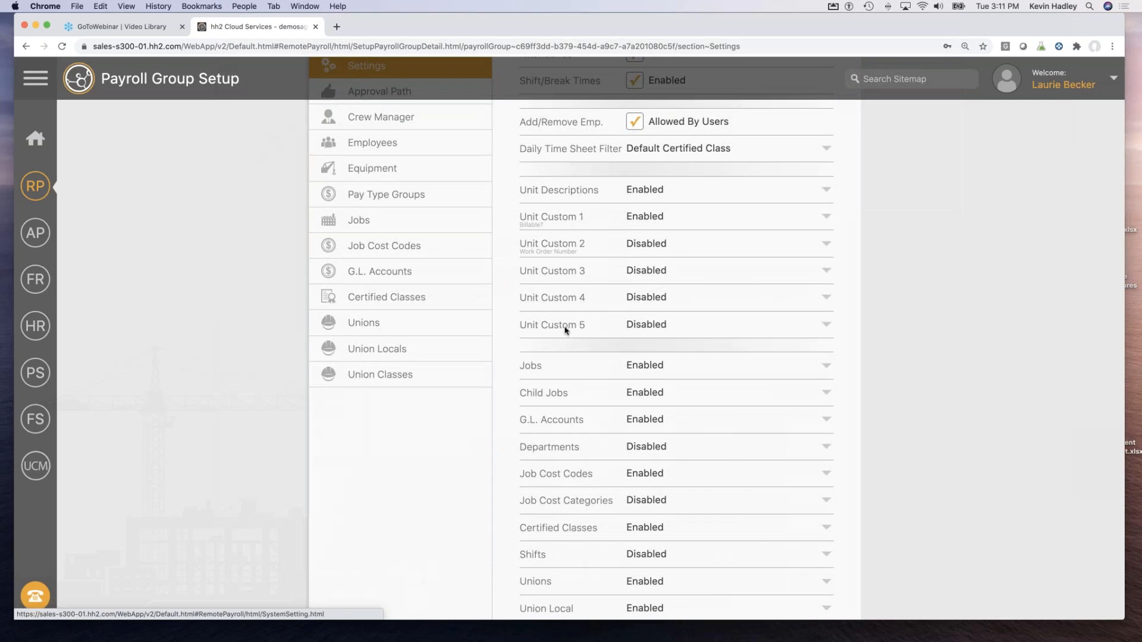
scroll(566, 331, down, 5)
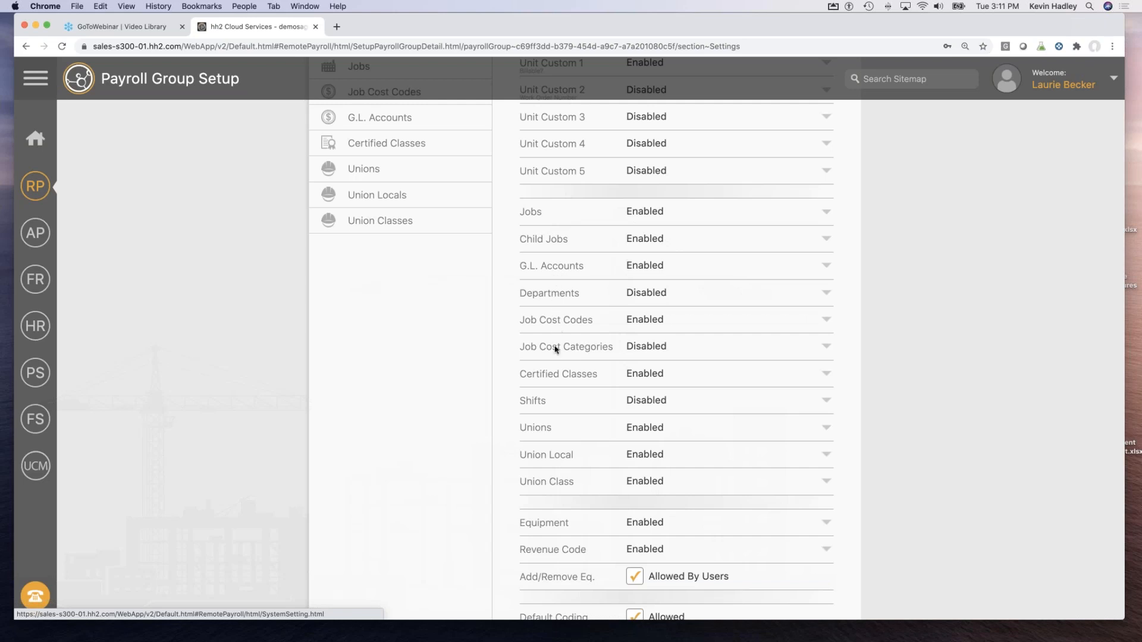
scroll(559, 402, down, 2)
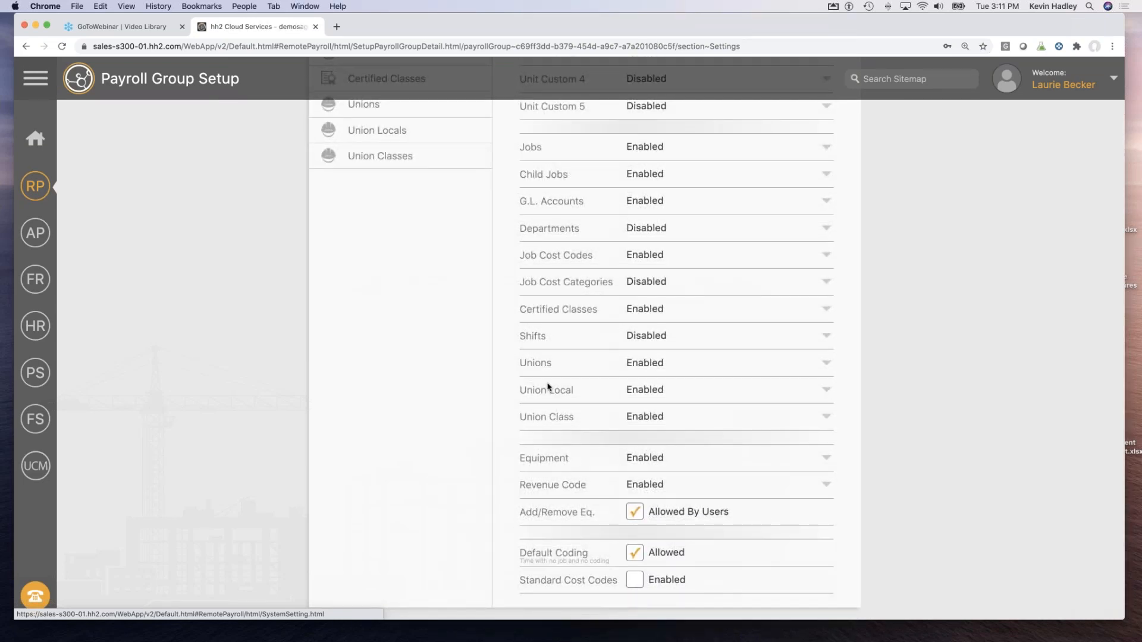
scroll(547, 386, up, 10)
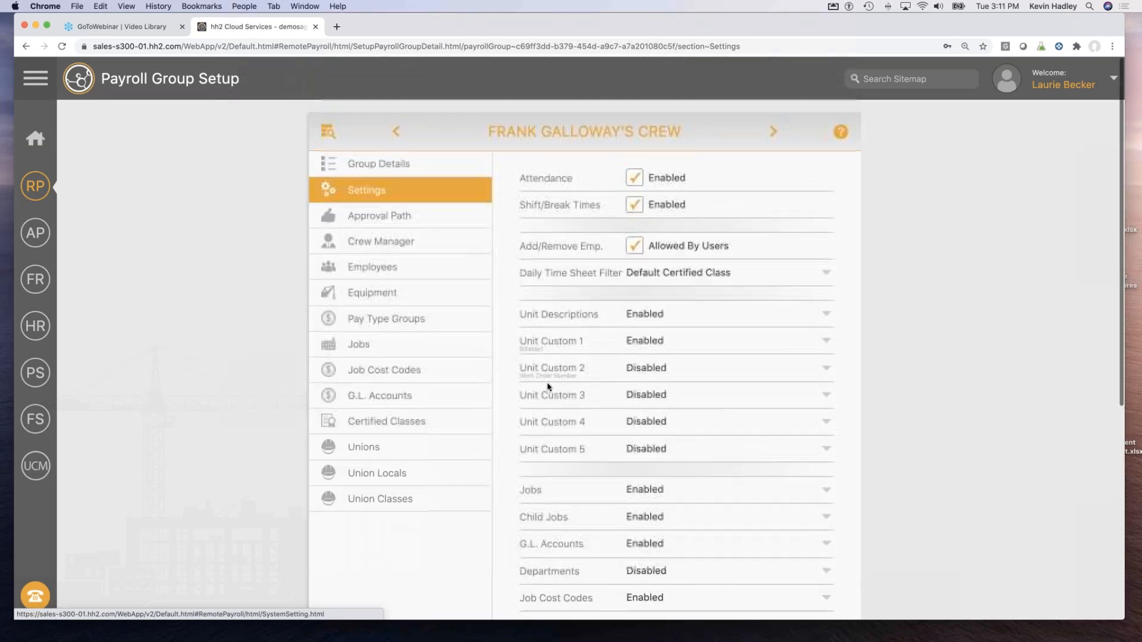
click(358, 217)
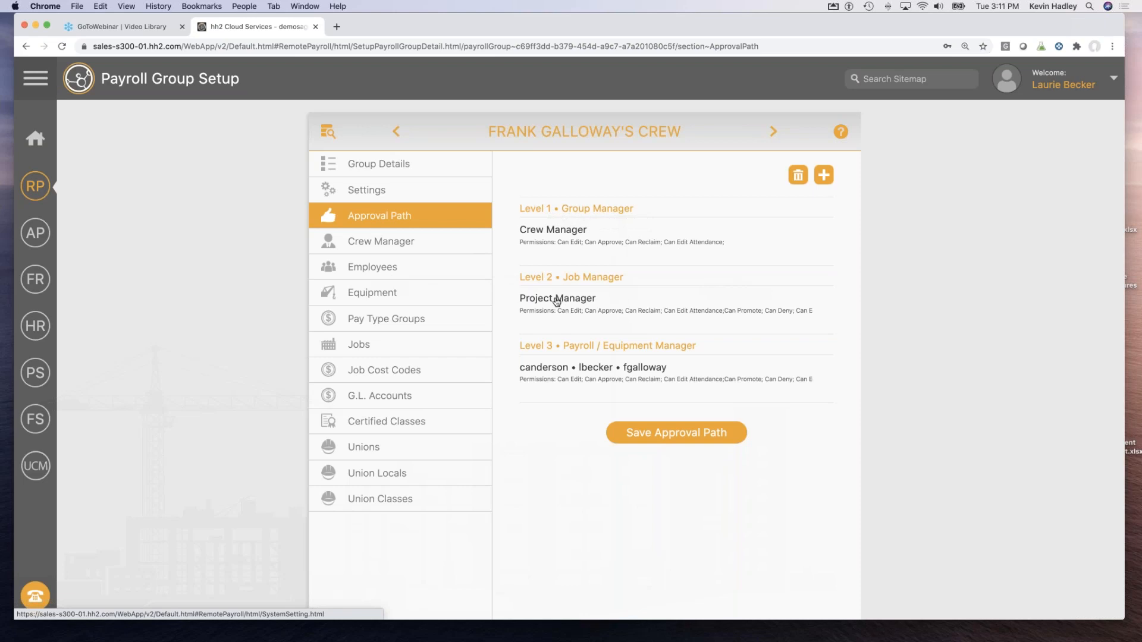
Step through the crew's Employees, Pay Type Groups, Jobs, Job Cost Codes, G.L. Accounts and Certified Classes.
click(375, 269)
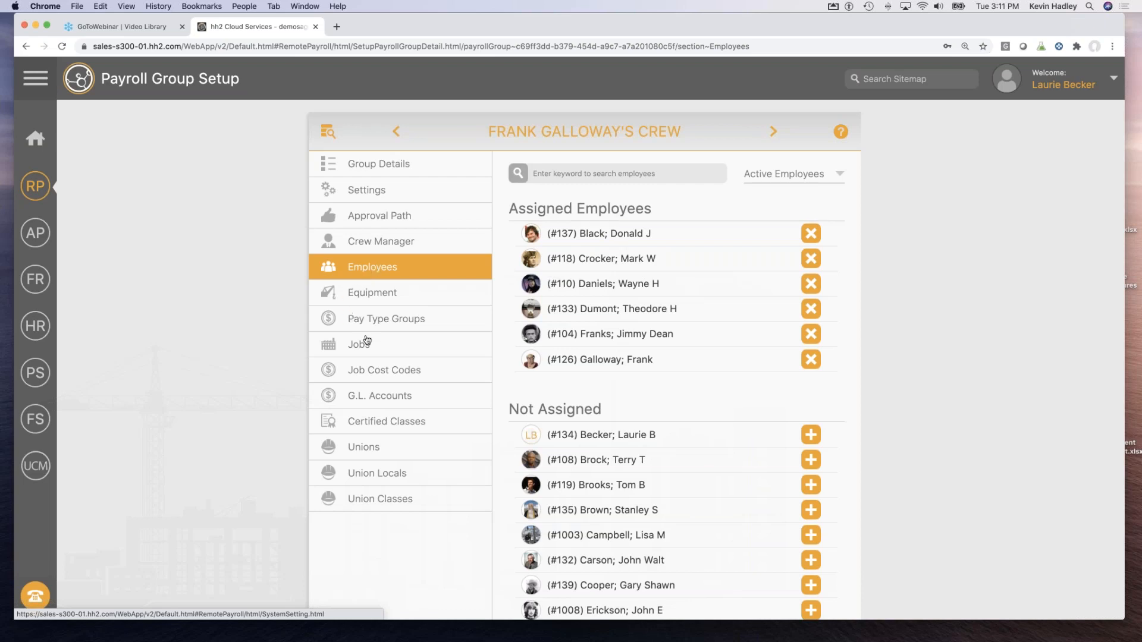
click(383, 321)
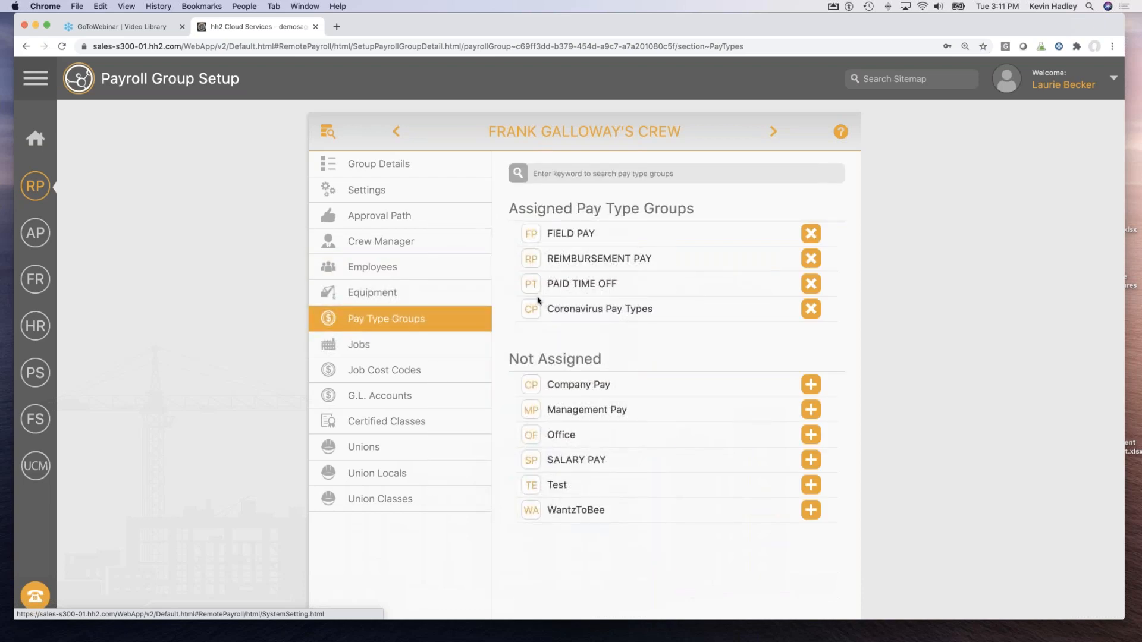
click(364, 350)
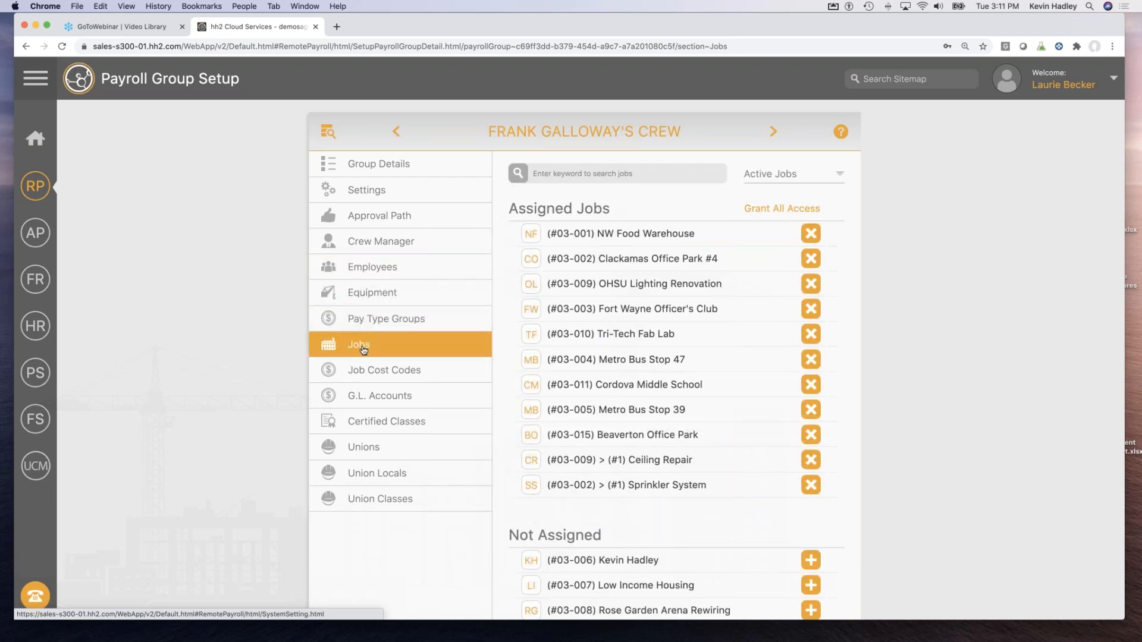
click(384, 374)
click(372, 397)
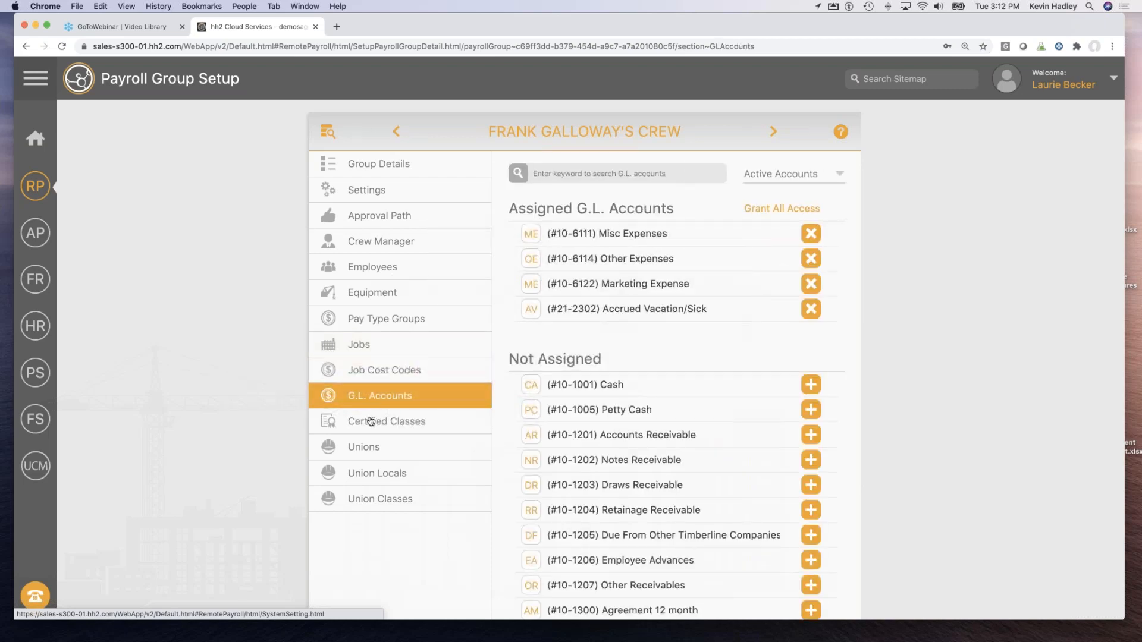
click(373, 417)
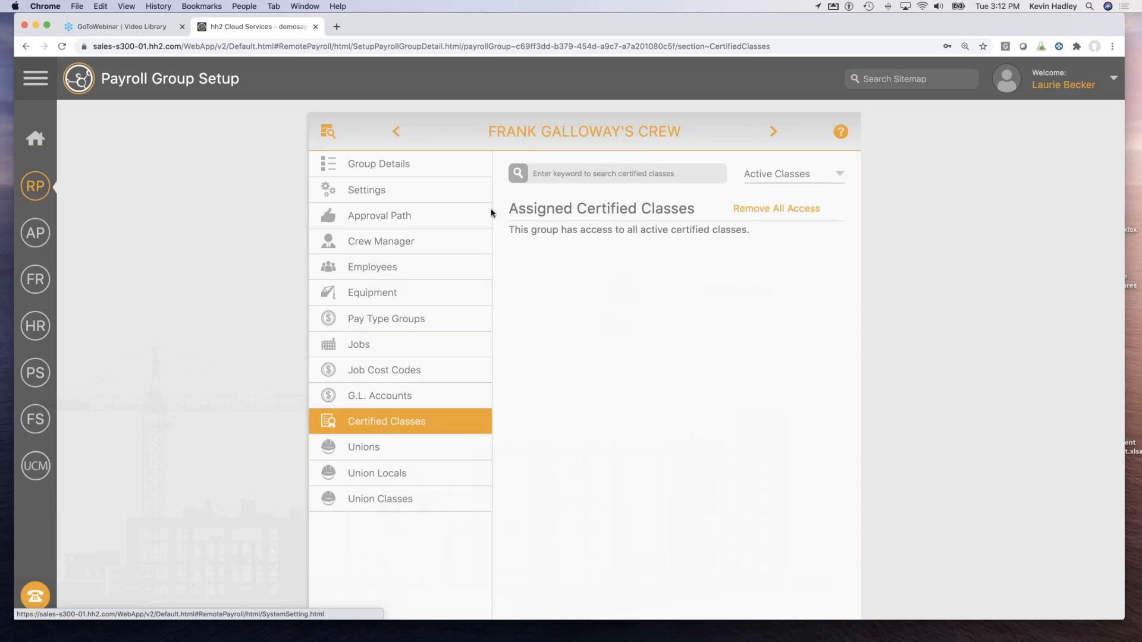
click(35, 185)
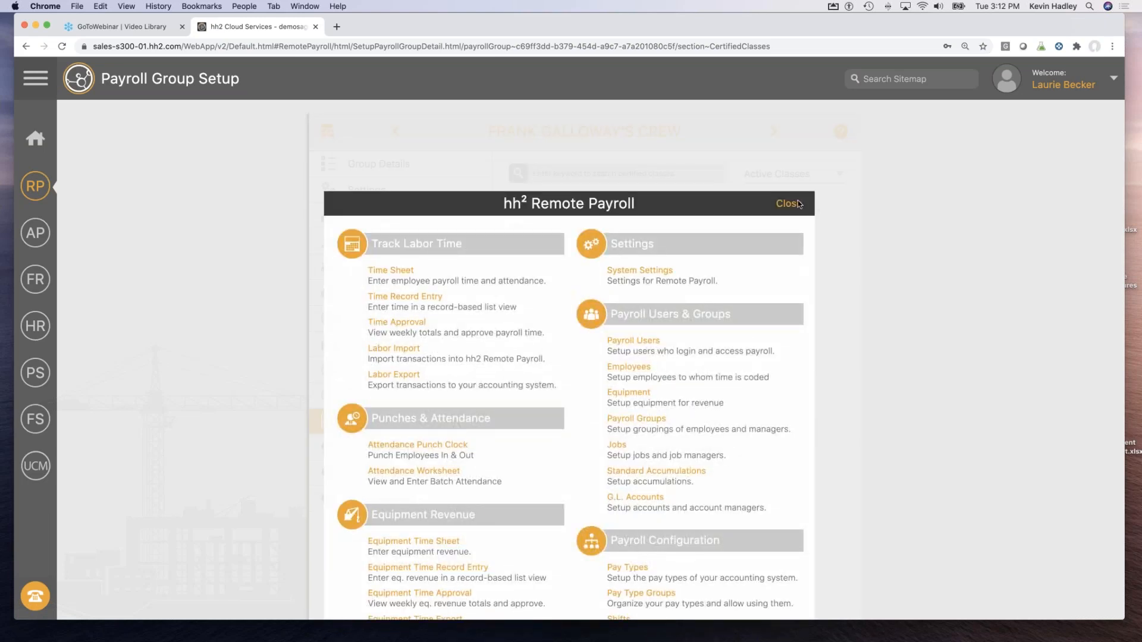
Log out of the payroll administrator account and return to the login screen.
click(788, 203)
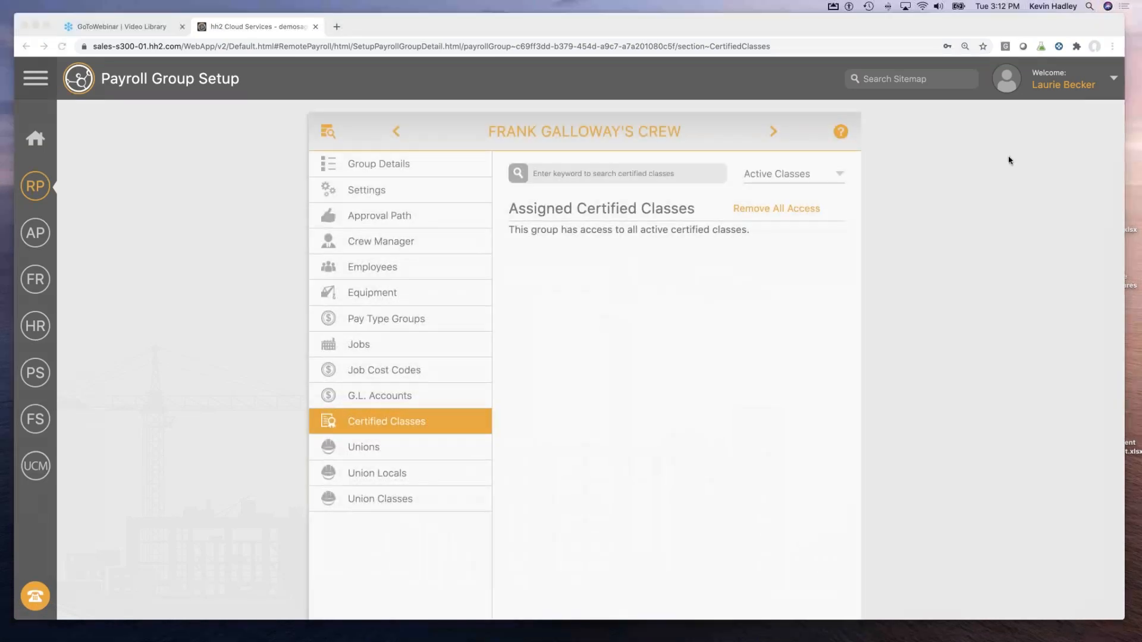
double_click(1053, 87)
click(1043, 92)
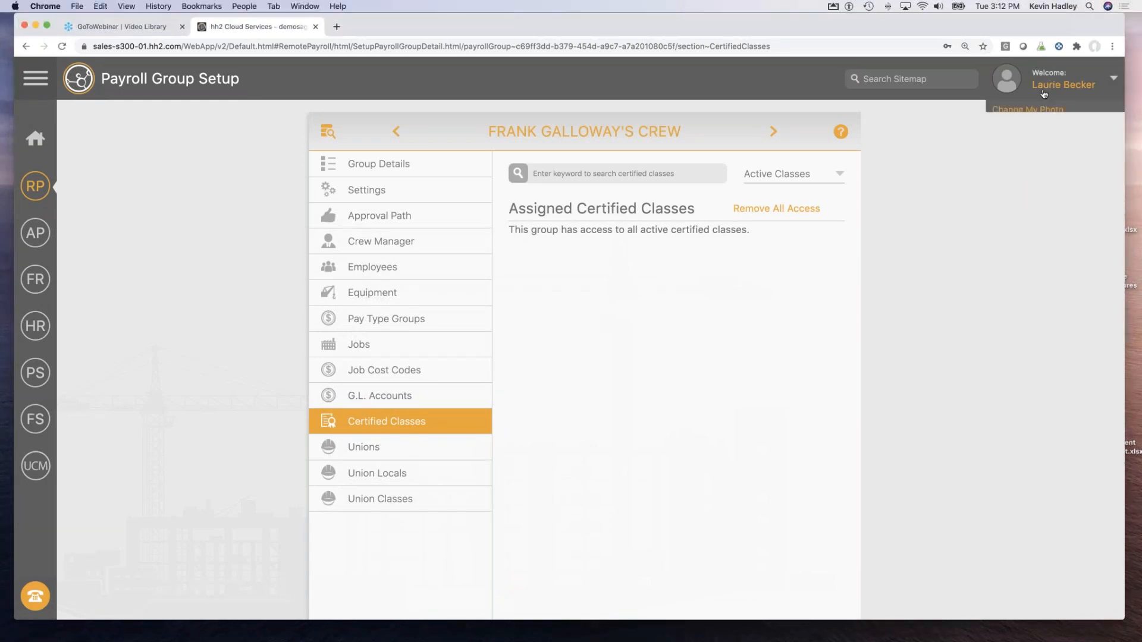
click(1002, 195)
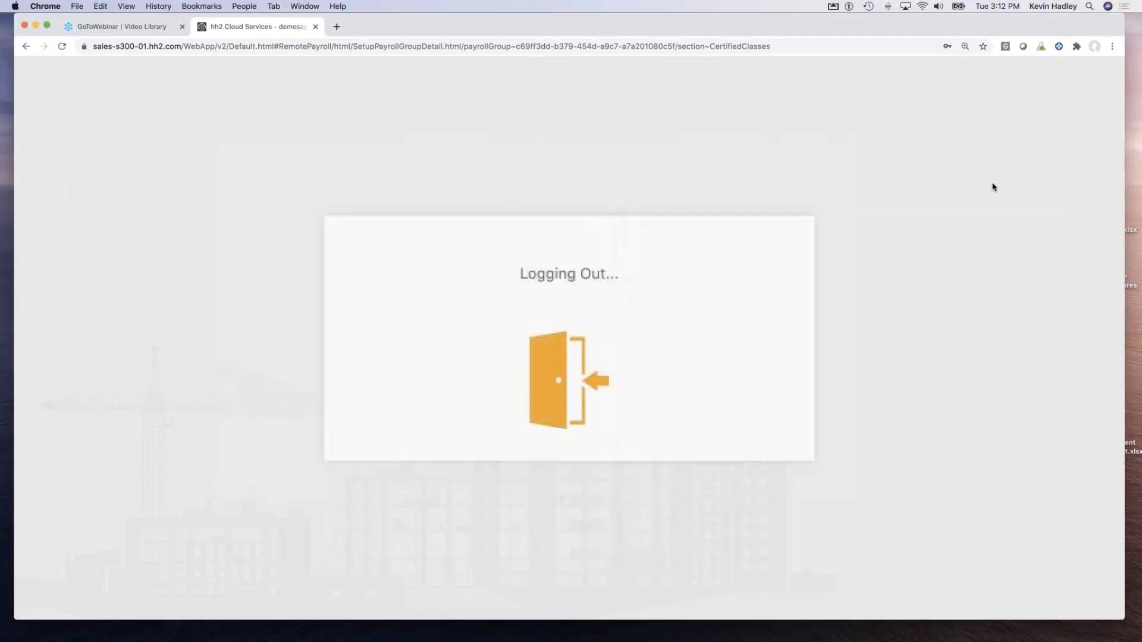
click(524, 395)
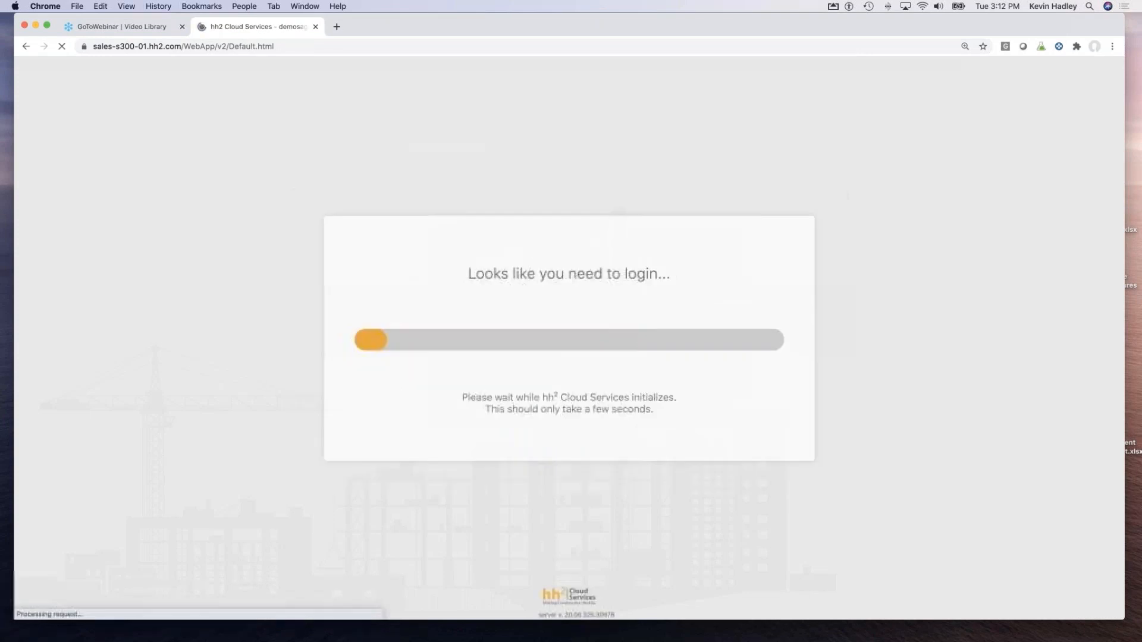
Sign in with the crew manager's saved login.
drag(707, 243, 614, 245)
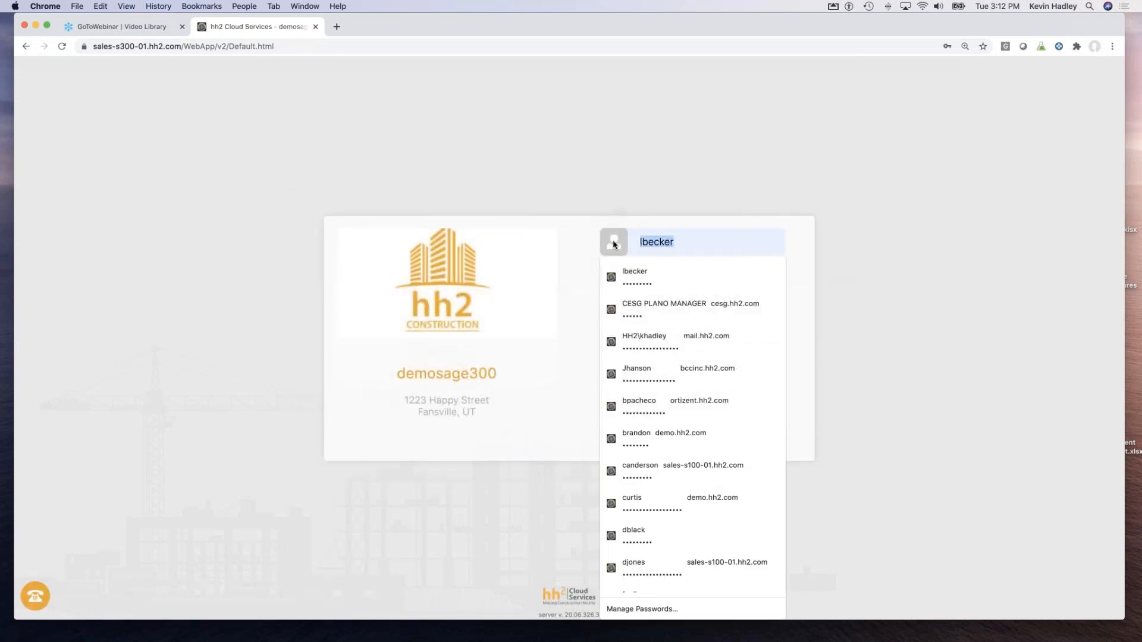
click(624, 283)
click(683, 416)
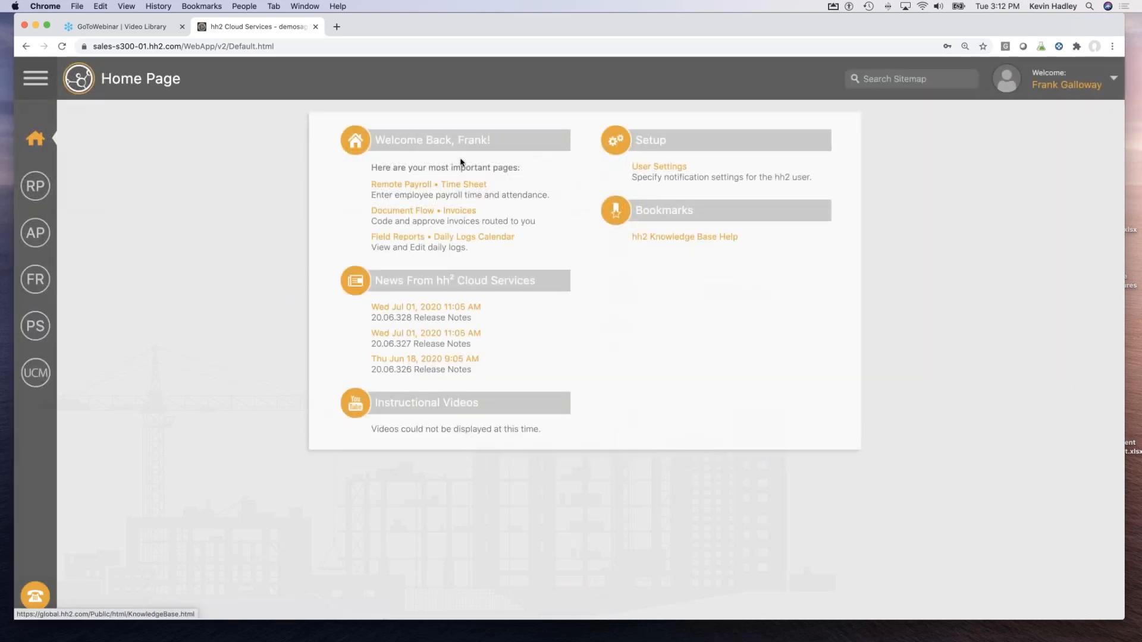
Open the crew's Labor Time Sheet and enter 8 regular hours for each of the first five workers.
click(408, 186)
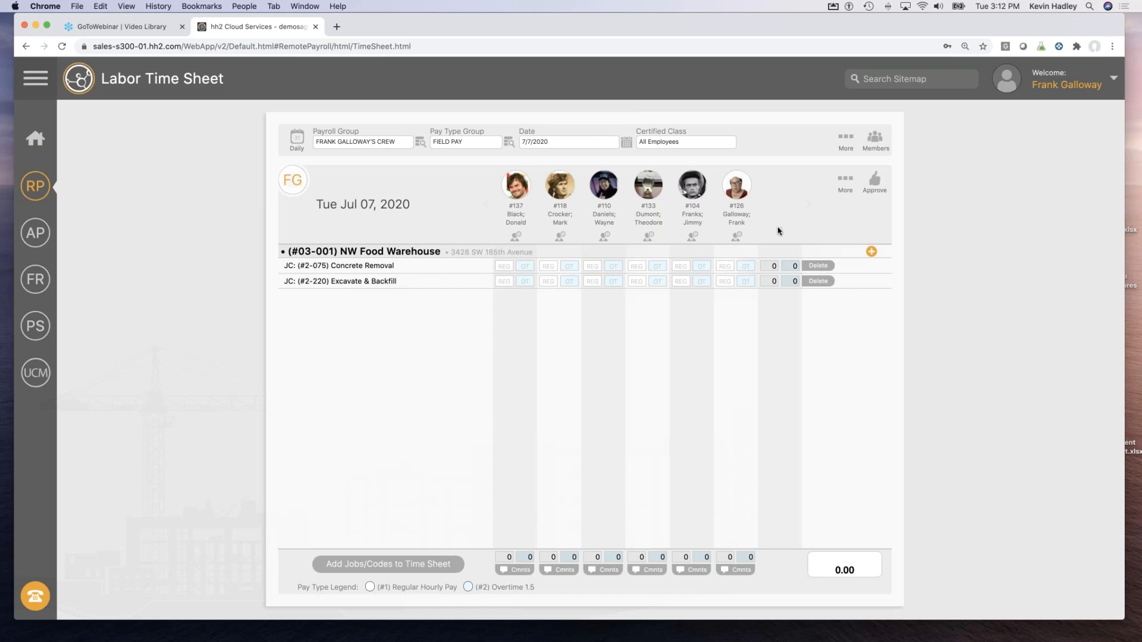
click(505, 267)
text(8)
click(556, 266)
text(8)
click(592, 265)
text(8)
click(631, 280)
text(8)
click(688, 280)
text(8)
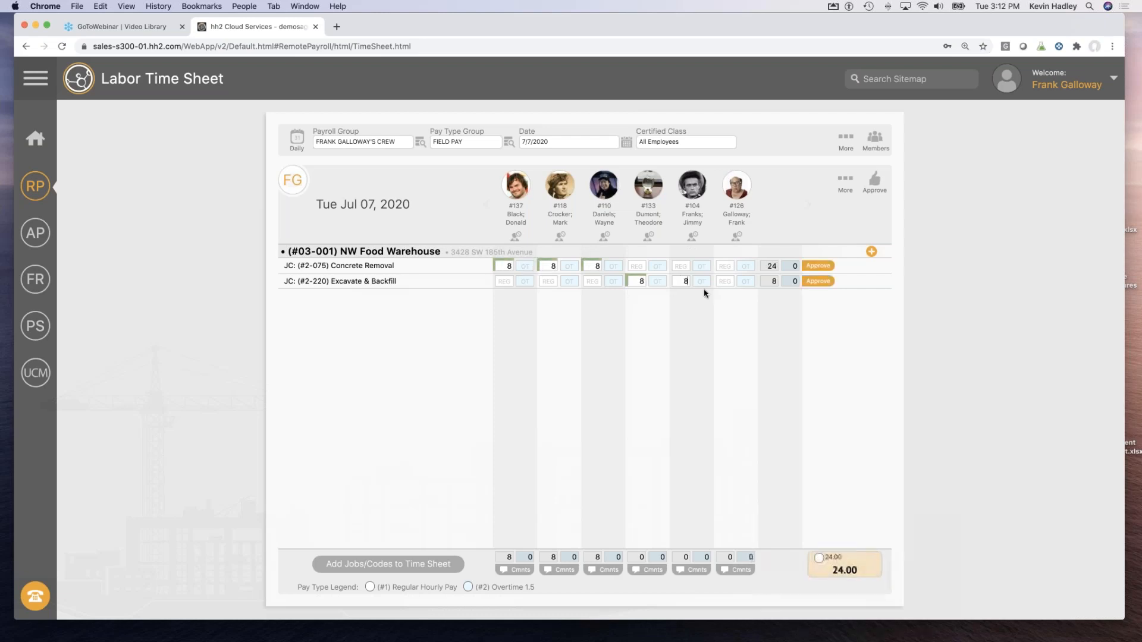
Give the sixth worker 4 regular hours on Concrete Removal and Excavate & Backfill.
click(723, 266)
text(4)
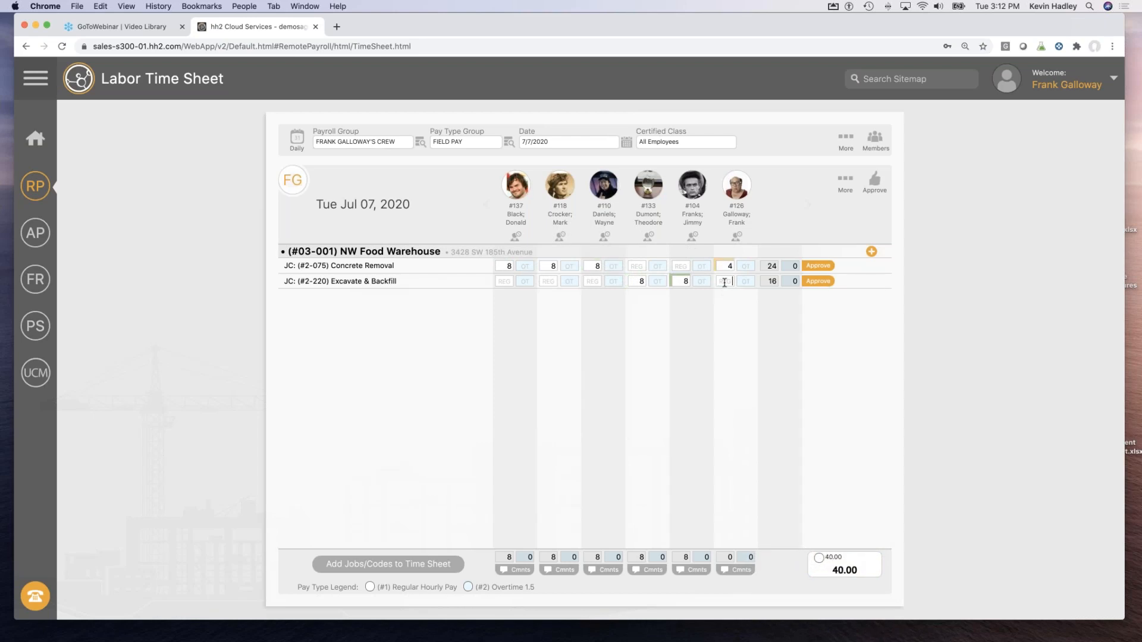
click(742, 283)
Search for the employee in Members, assign them from Not Assigned to the crew, and close.
click(879, 142)
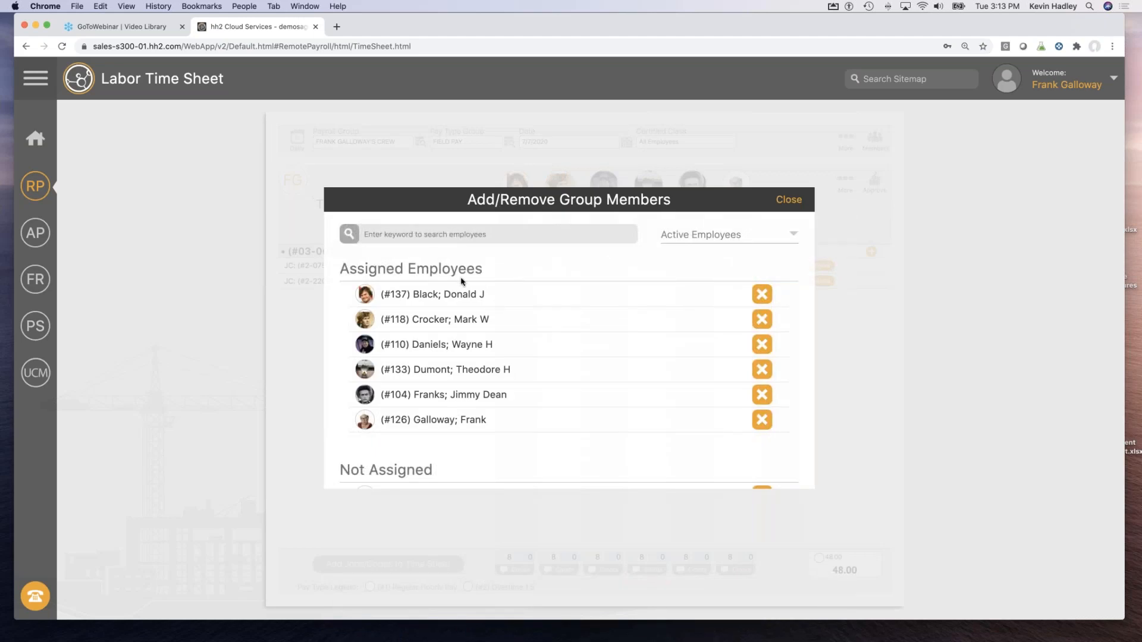
click(416, 234)
text(jose)
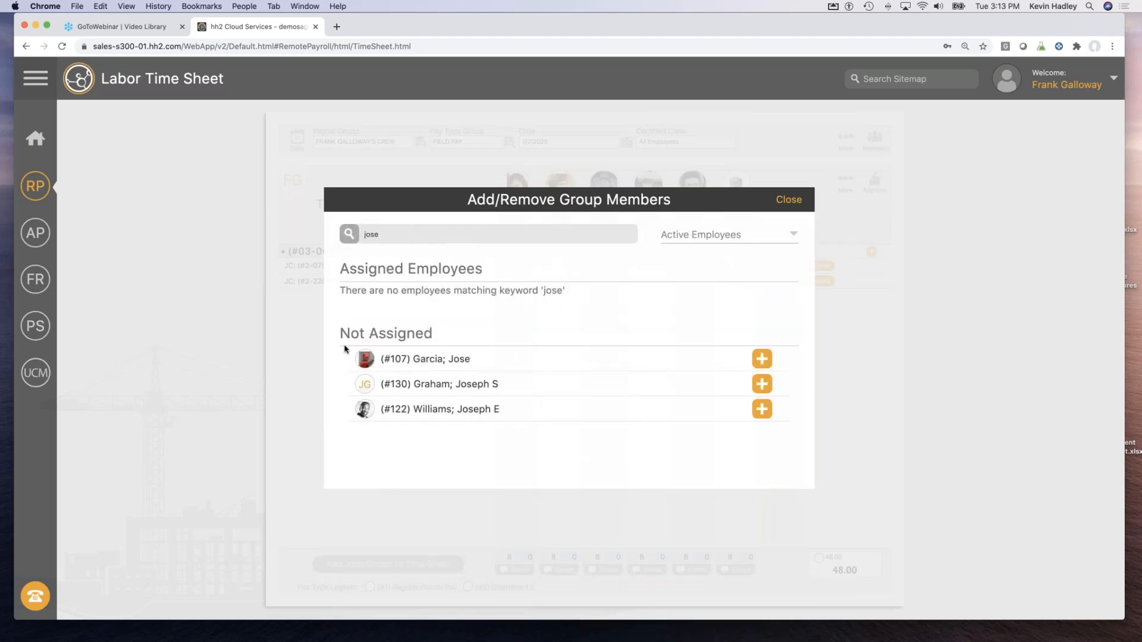
click(762, 359)
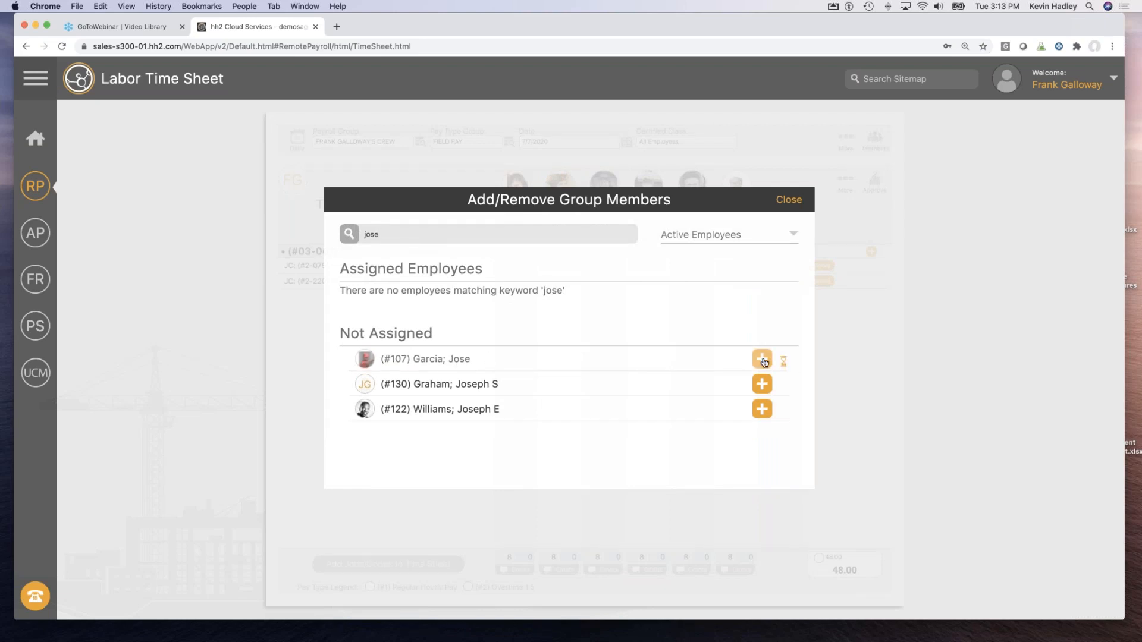
click(781, 202)
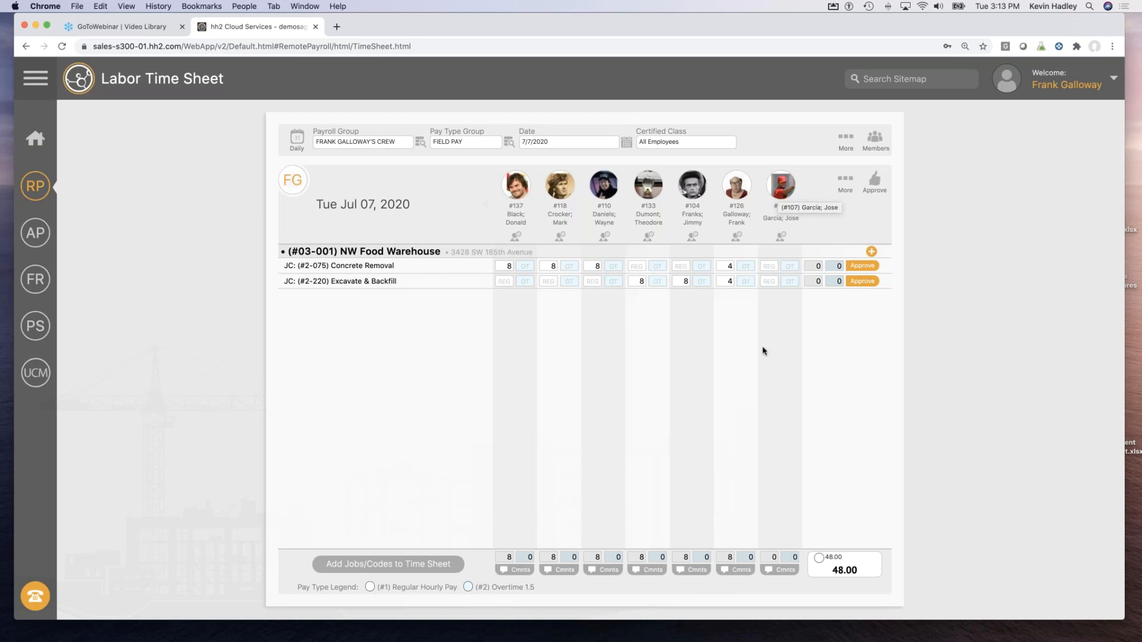
Enter 3.5 regular hours for the new member on Concrete Removal and Excavate & Backfill.
click(767, 267)
click(768, 282)
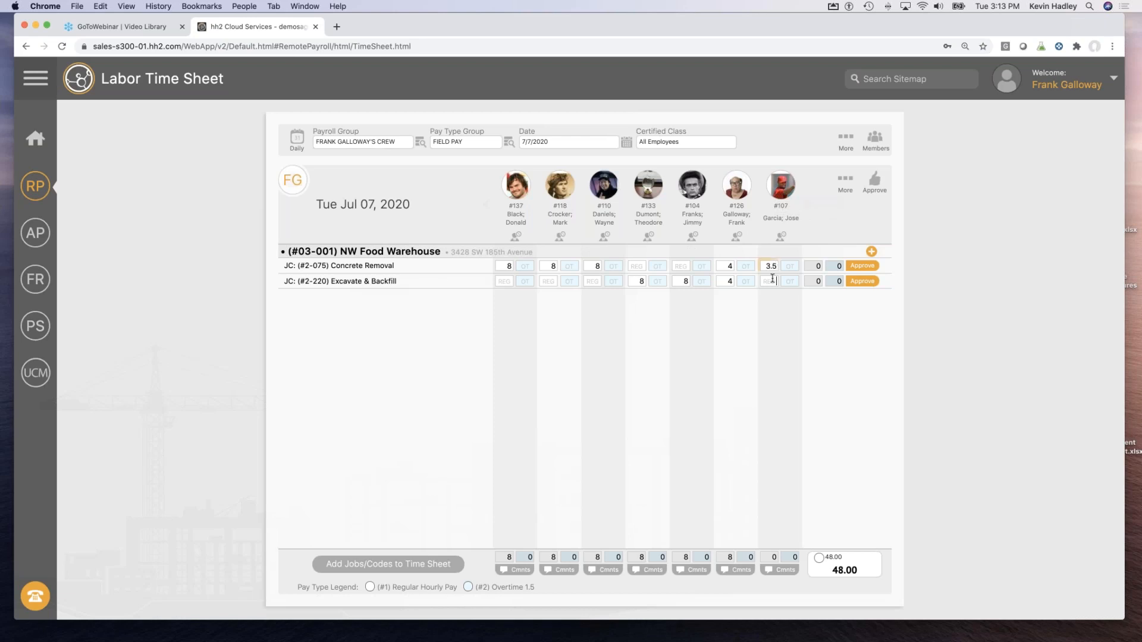
text(3.5)
click(872, 252)
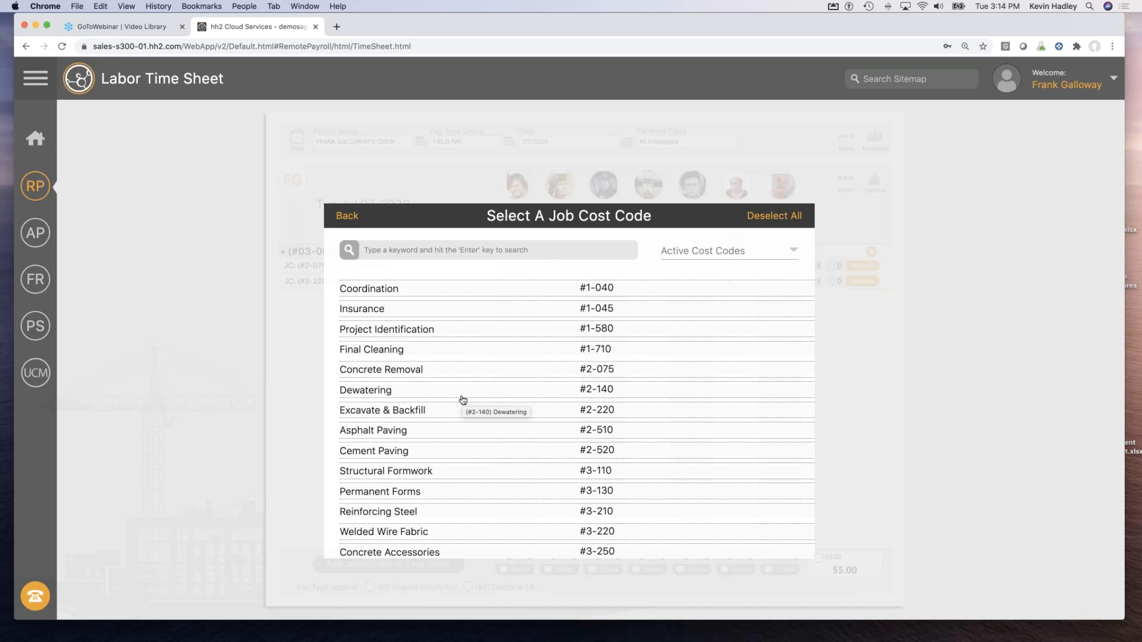
Select Asphalt Paving and Cement Paving as job cost codes and add them to the time sheet.
scroll(463, 399, down, 2)
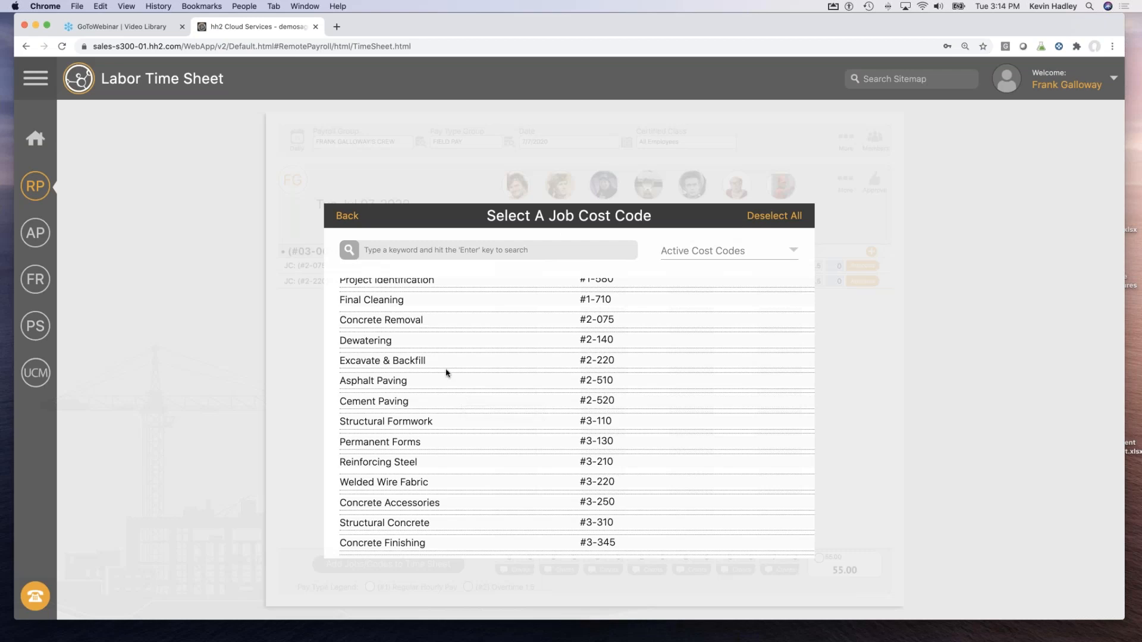
click(364, 382)
click(370, 407)
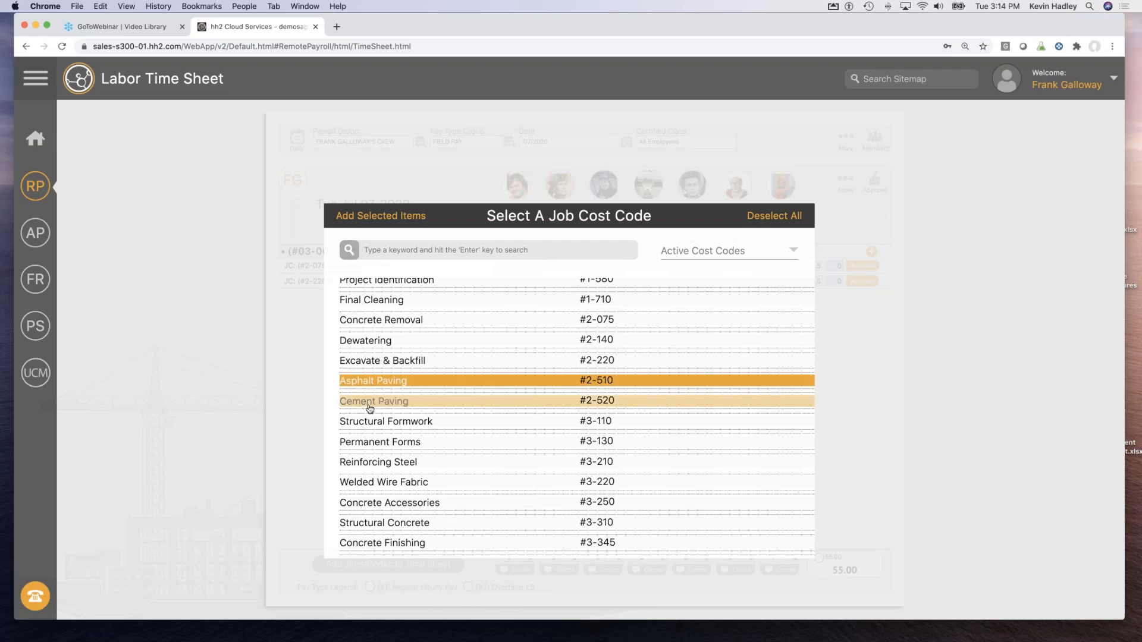
click(368, 215)
click(567, 529)
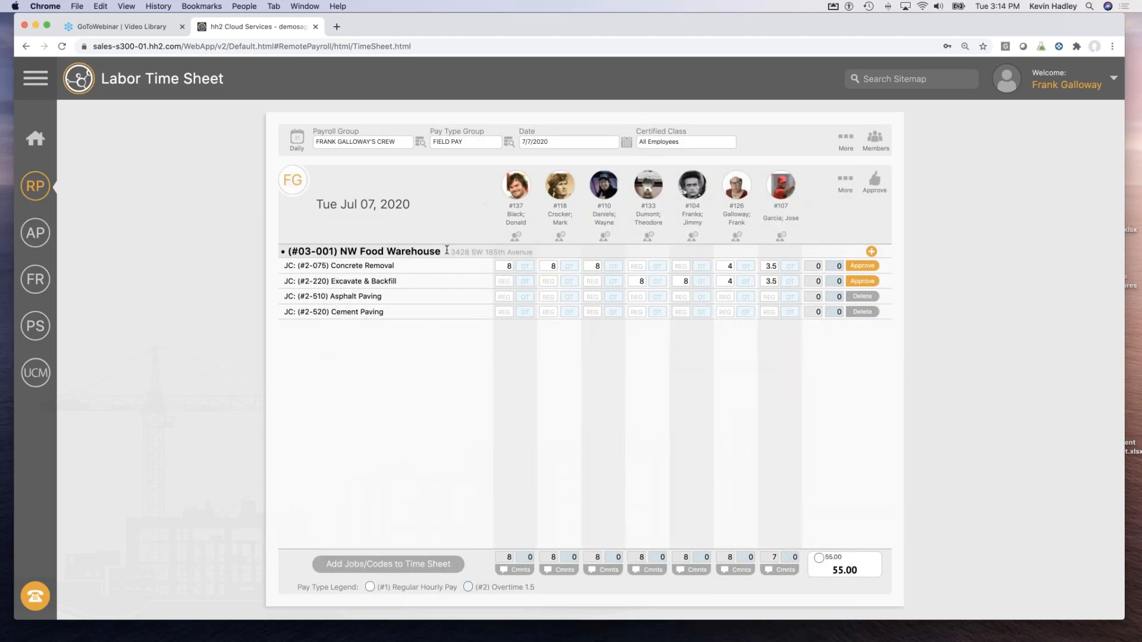
Enter 0.5 hours each on Asphalt Paving and Cement Paving, then switch the sheet to July 8.
click(769, 296)
text(.53)
key(BackSpace)
text(.5)
click(787, 311)
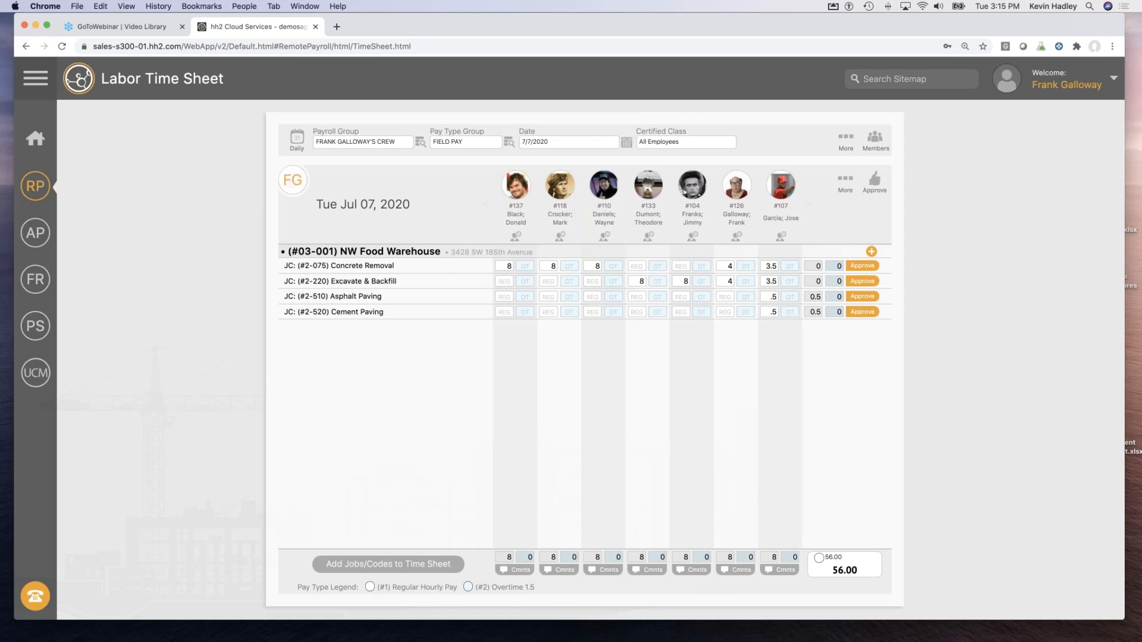
click(626, 142)
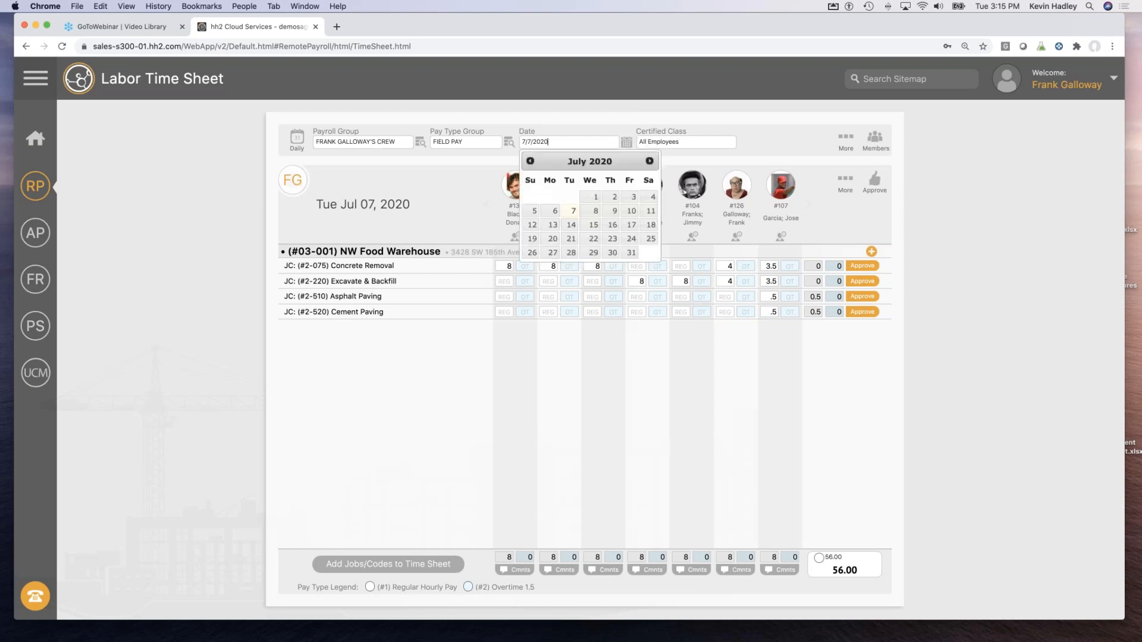
click(594, 216)
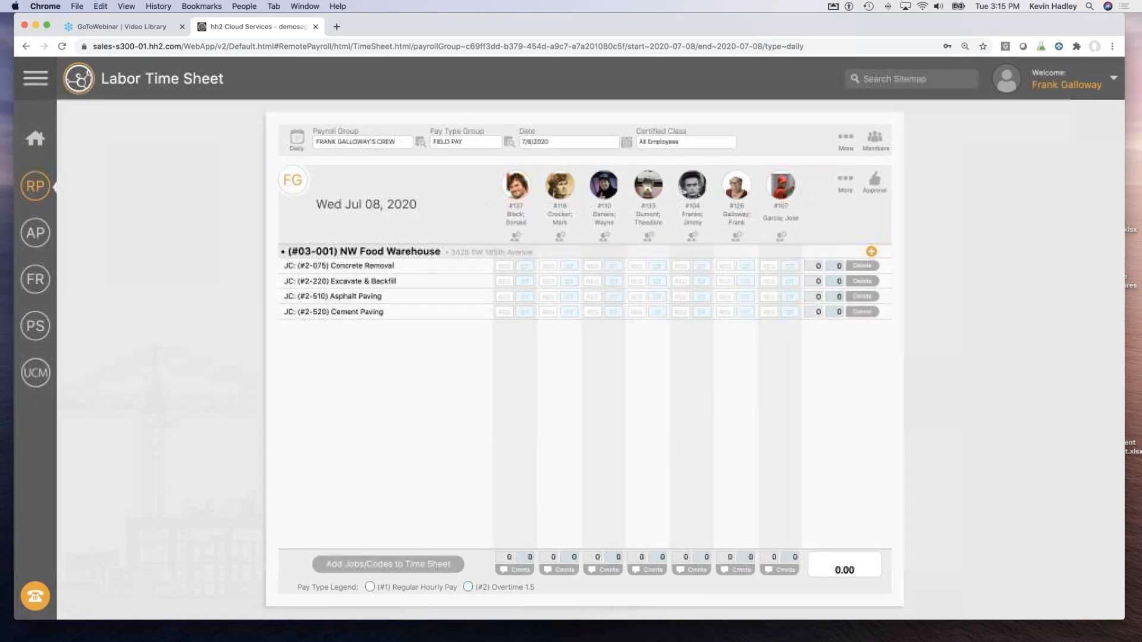
Enter 8 regular hours apiece for the first five crew members on the Jul 08 sheet.
click(500, 281)
text(8)
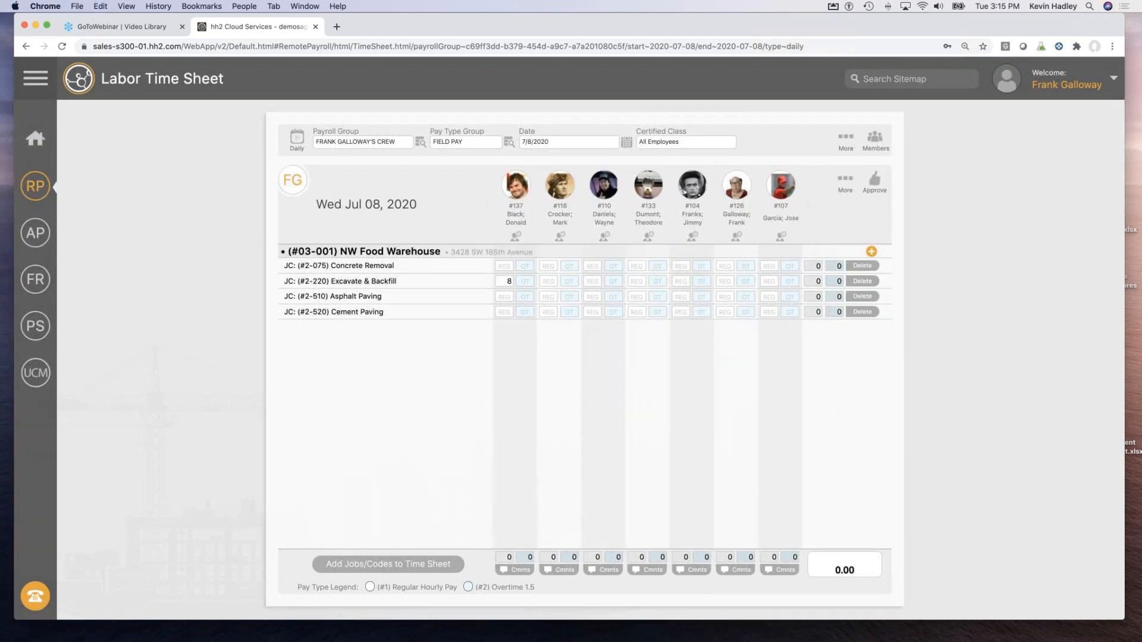
click(555, 298)
text(8)
click(597, 295)
text(8)
click(639, 281)
text(8)
click(681, 296)
text(8)
Add job #03-003 Fort Wayne Officer's Club with cost codes #2-220 Excavate & Backfill and #3-130 Permanent Forms.
click(364, 565)
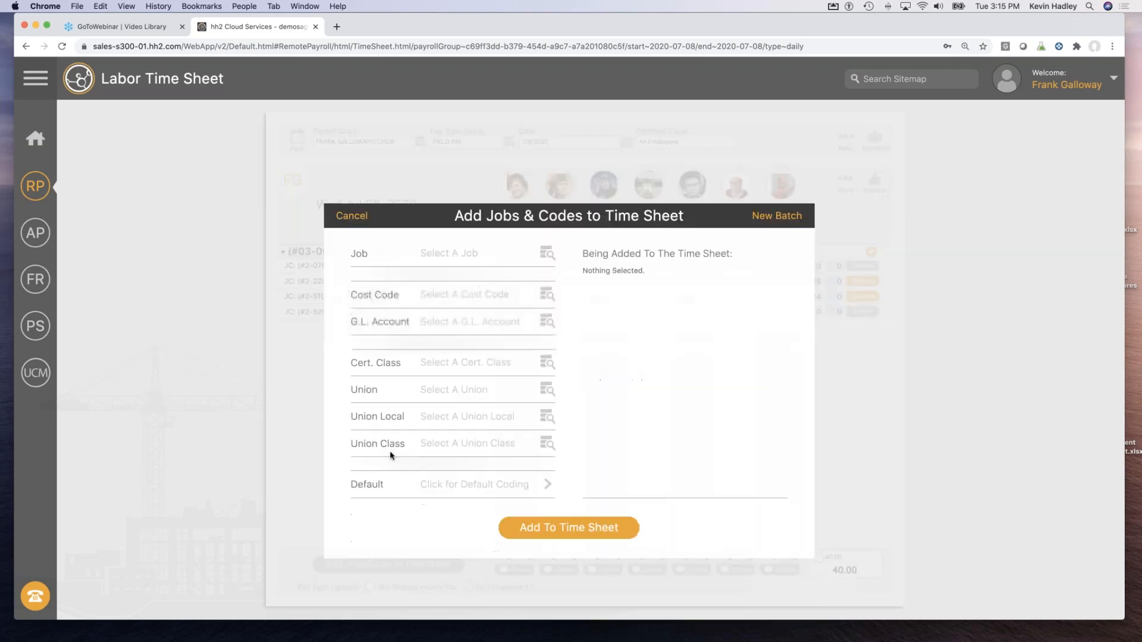
click(418, 254)
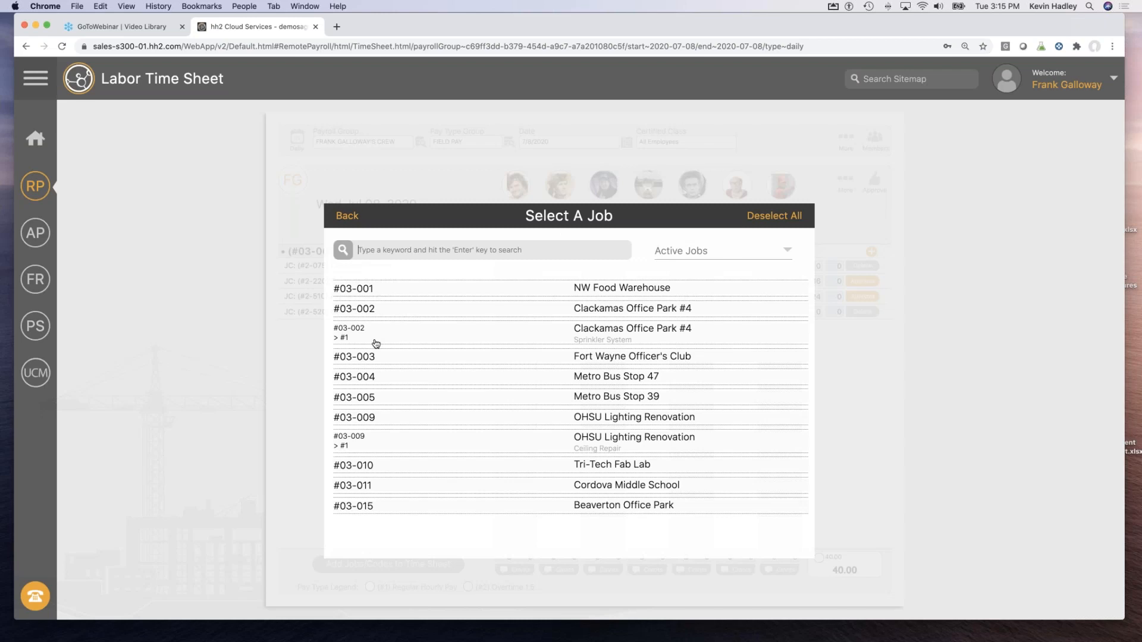
click(574, 359)
click(465, 298)
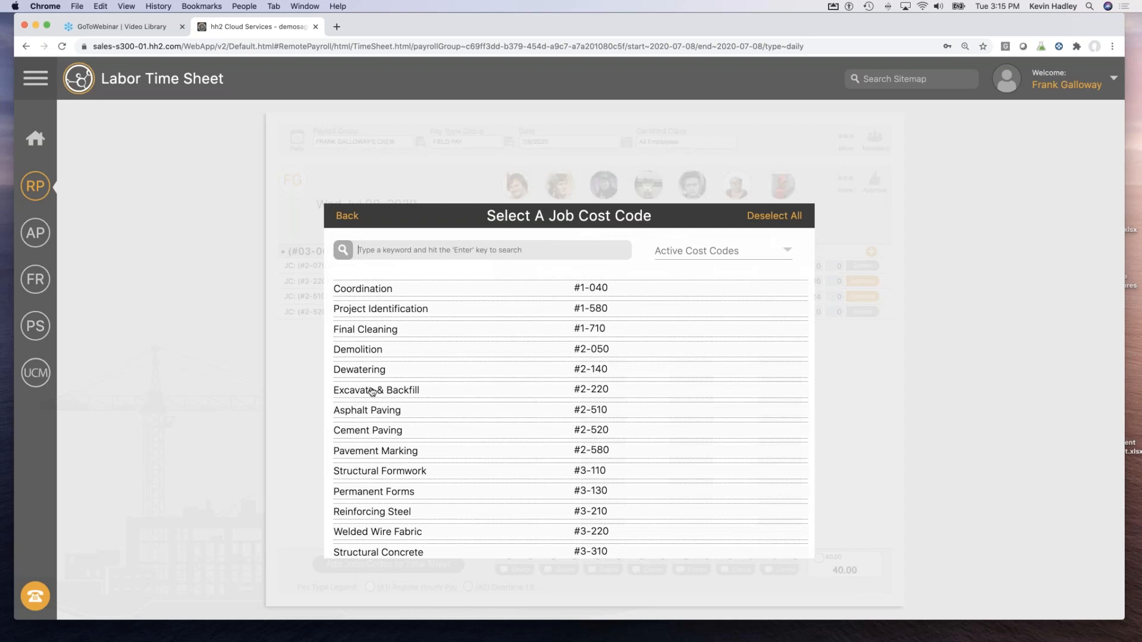
click(372, 391)
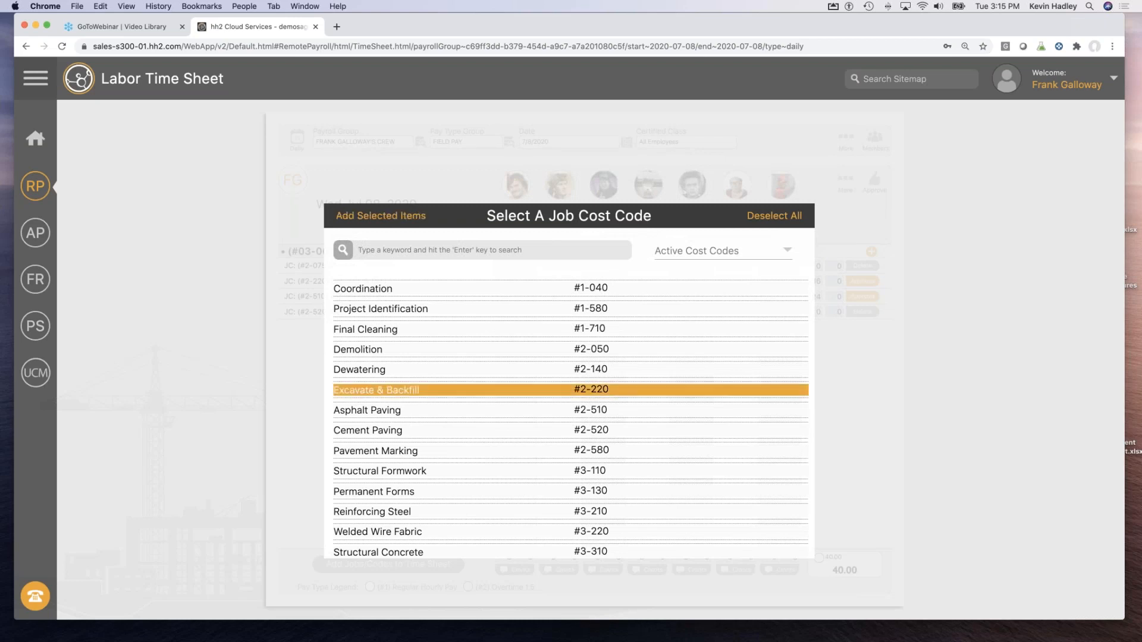
click(375, 496)
click(351, 219)
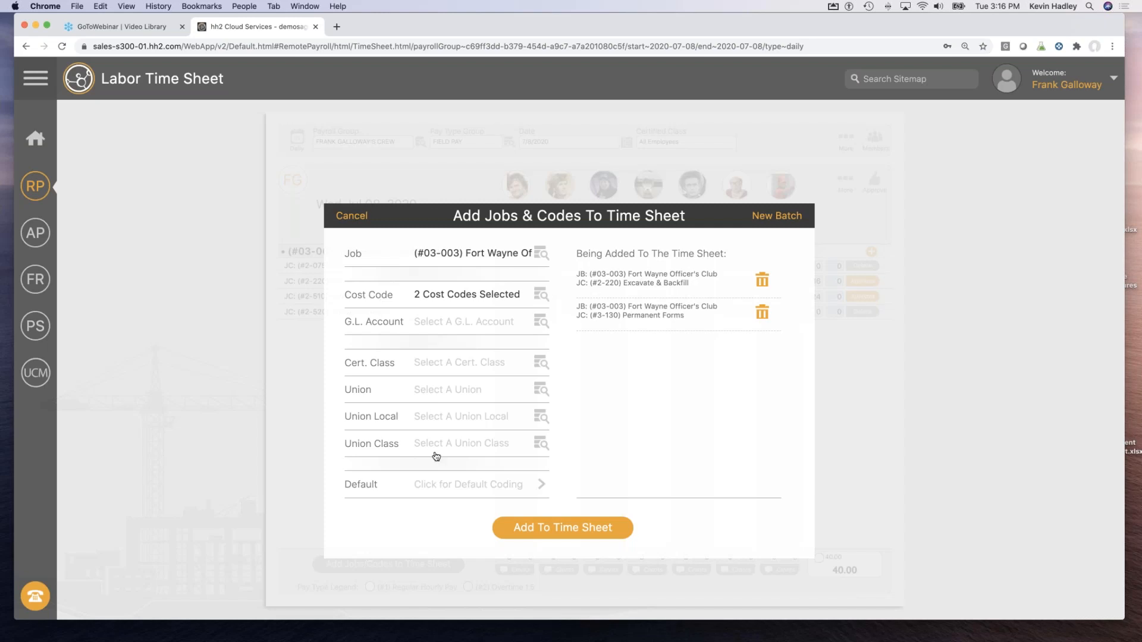
click(532, 535)
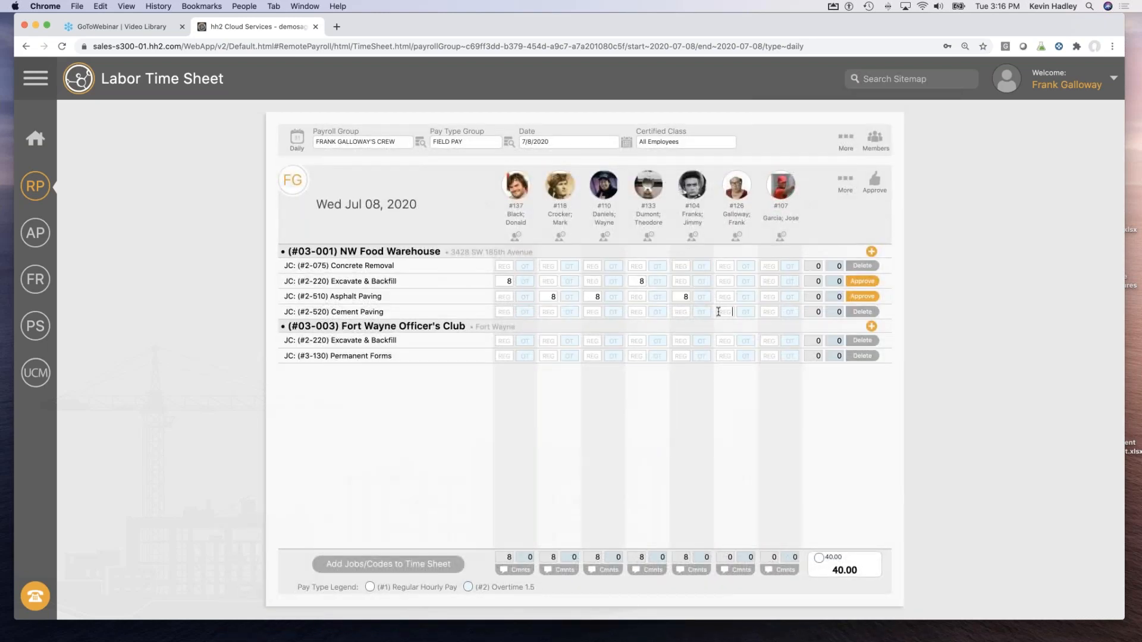
Enter 2.5 REG hours for the last two workers on Cement Paving and Fort Wayne Excavate & Backfill.
text(2.5)
click(767, 311)
text(2.5)
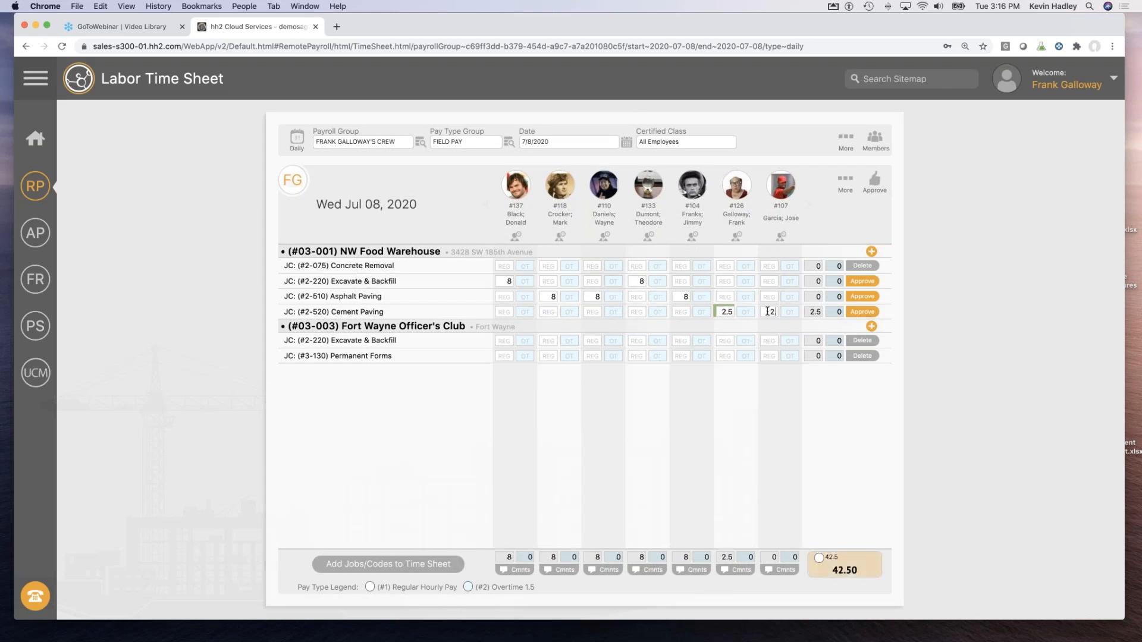
click(729, 341)
text(2.5)
click(762, 341)
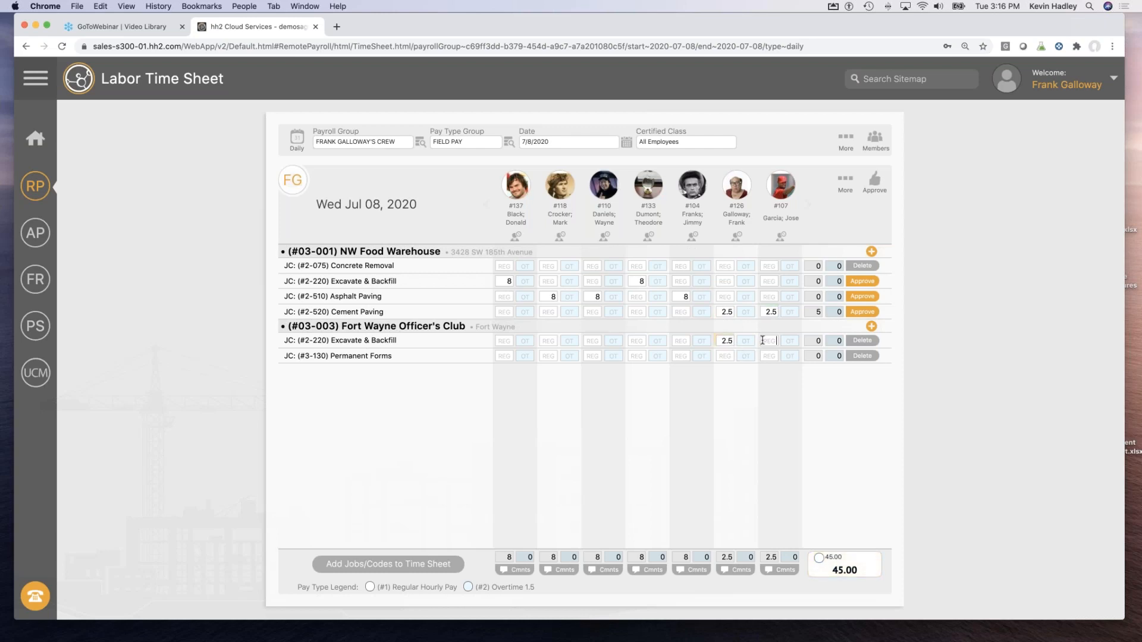
text(2.5)
click(718, 356)
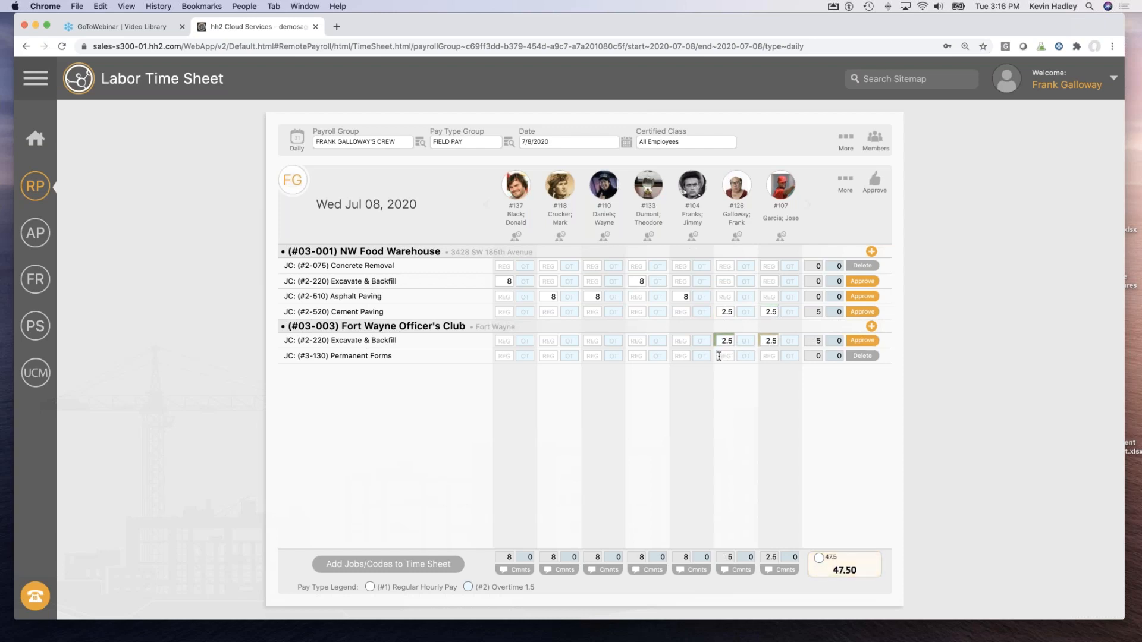
Enter 3 hours on Permanent Forms for each of the last two workers.
text(3)
key(Tab)
key(Tab)
text(3)
key(Tab)
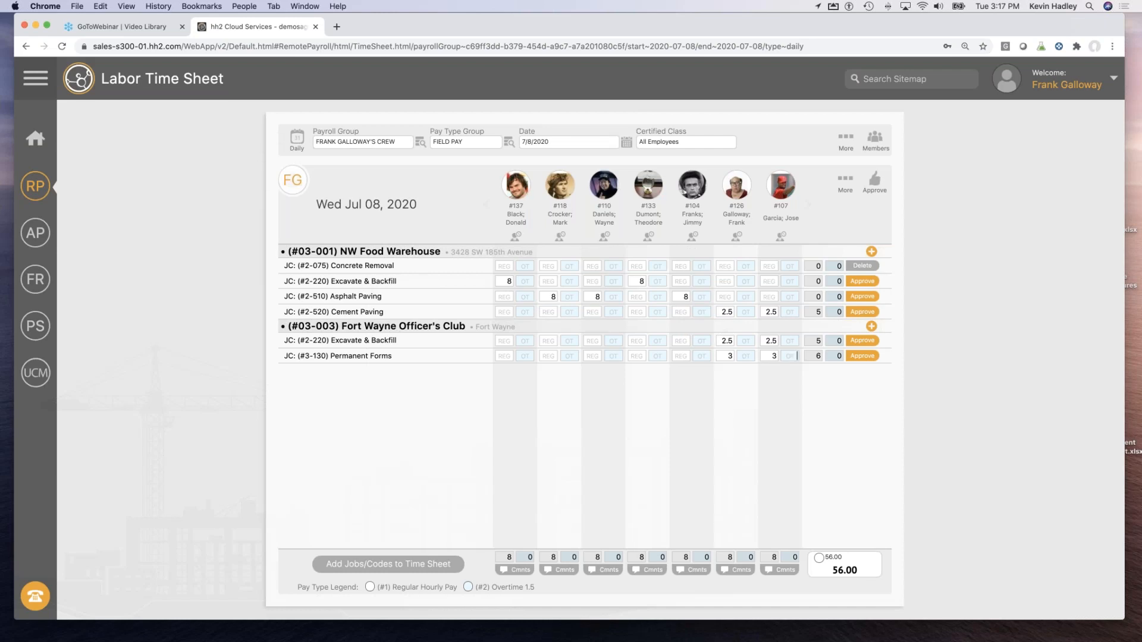
Switch to the Weekly view and enter 8 REG Thursday and Friday, 2 OT Friday, and 8 Monday.
click(298, 142)
click(329, 140)
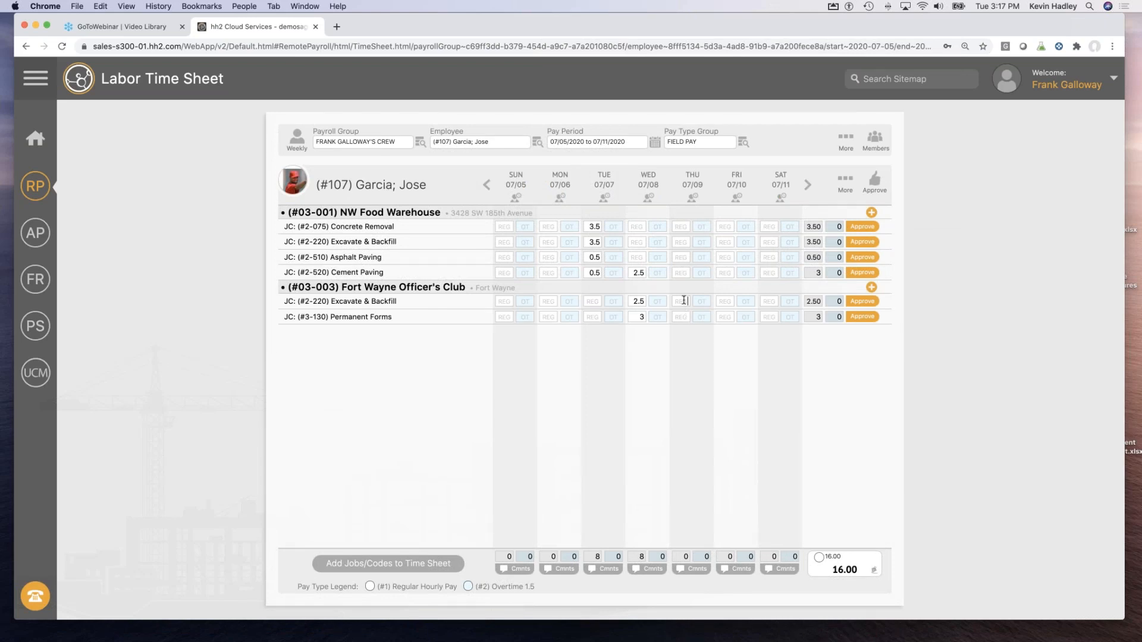
text(8)
click(722, 302)
text(8)
click(745, 301)
text(2)
text(8)
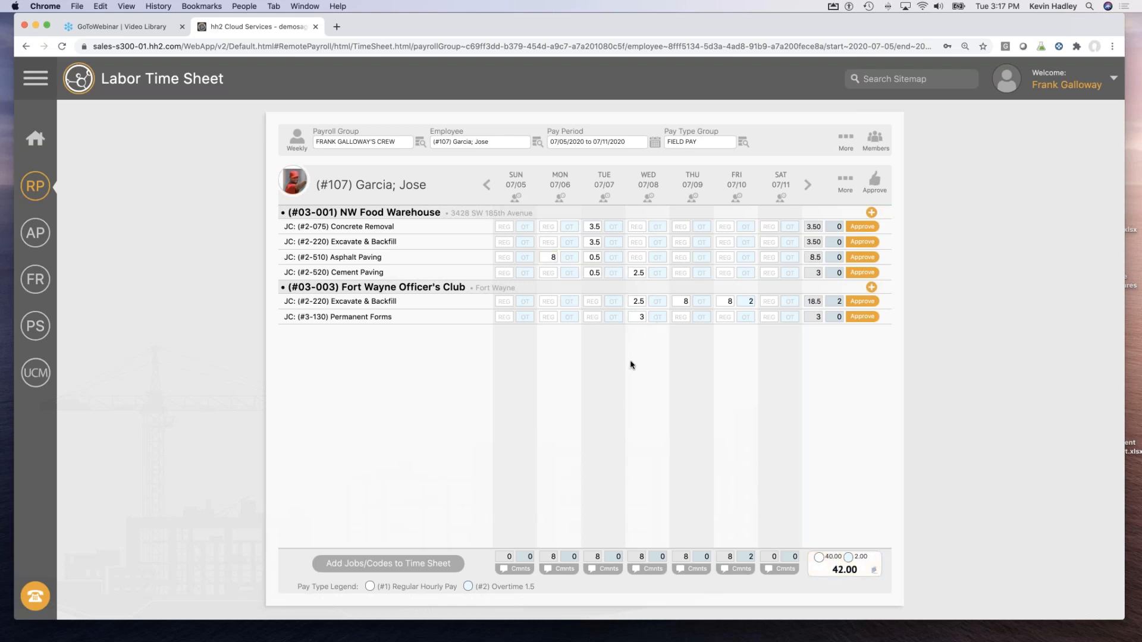
Switch to another crew member and enter 8 hours Monday on Excavate & Backfill and Thursday on Asphalt Paving.
click(537, 142)
click(426, 318)
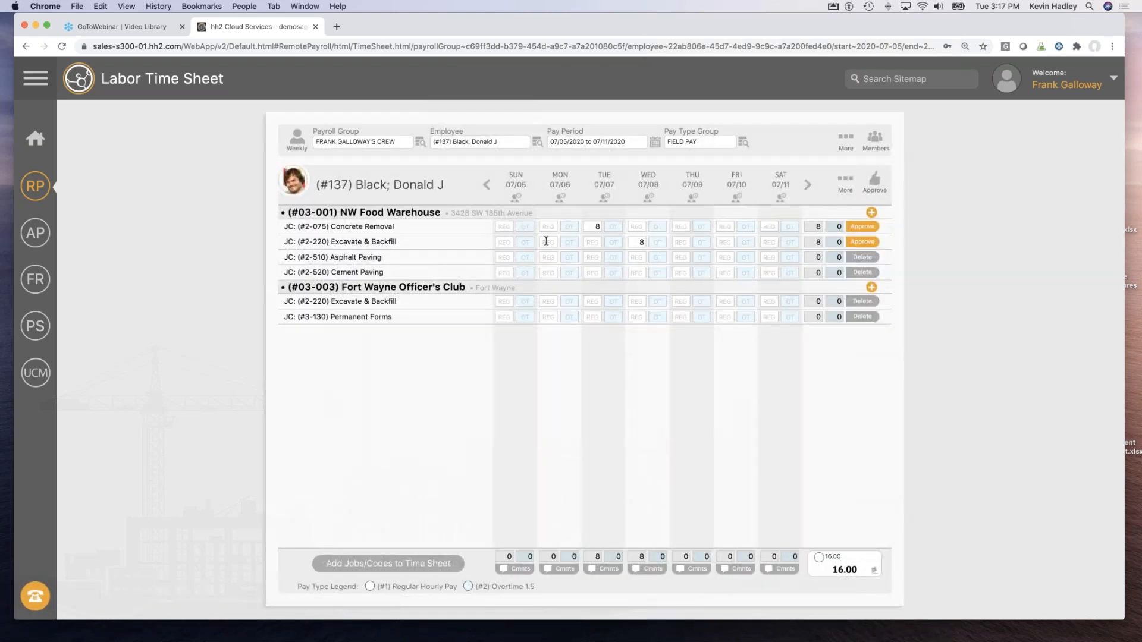
click(547, 242)
text(8)
click(681, 257)
text(8)
click(726, 261)
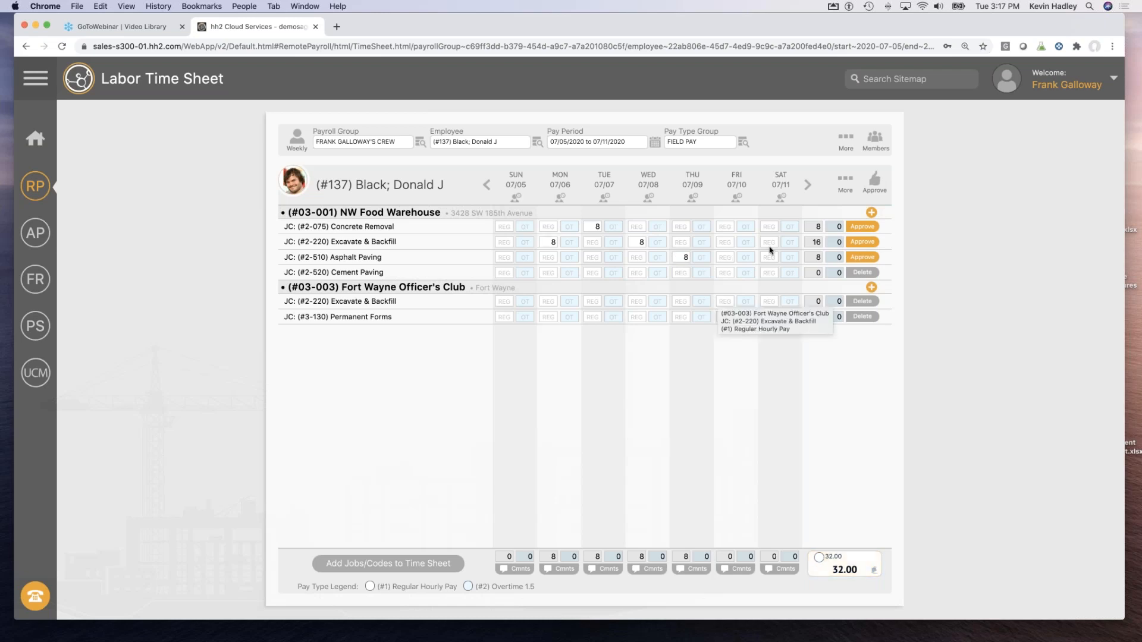
Switch the pay type group to PAID TIME OFF and add the Misc Expenses G.L. account.
click(743, 143)
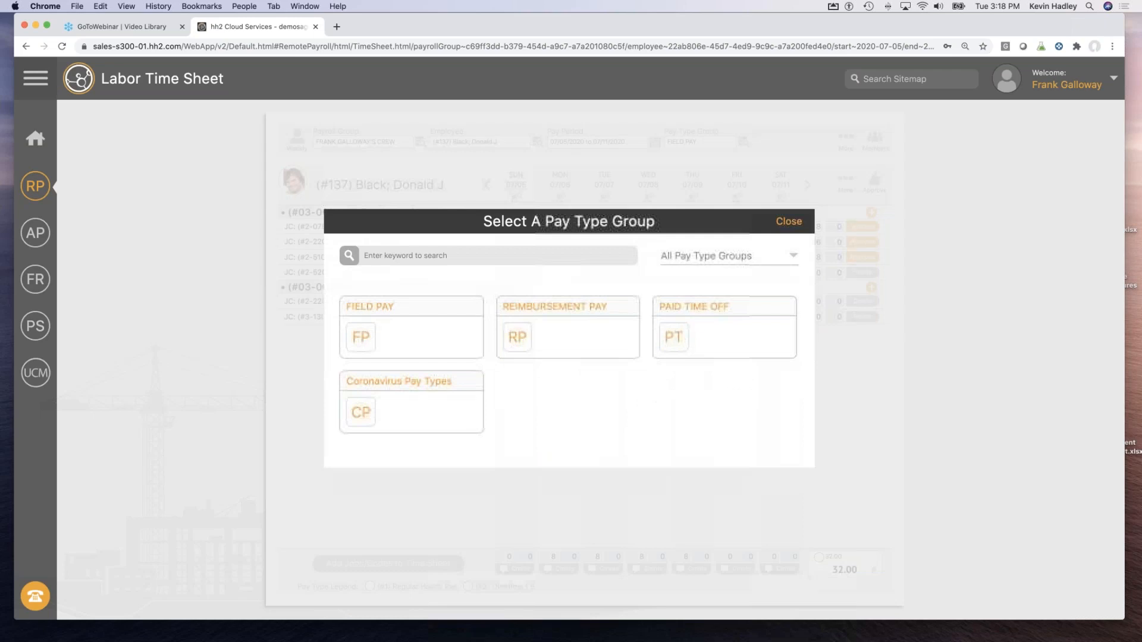
click(701, 308)
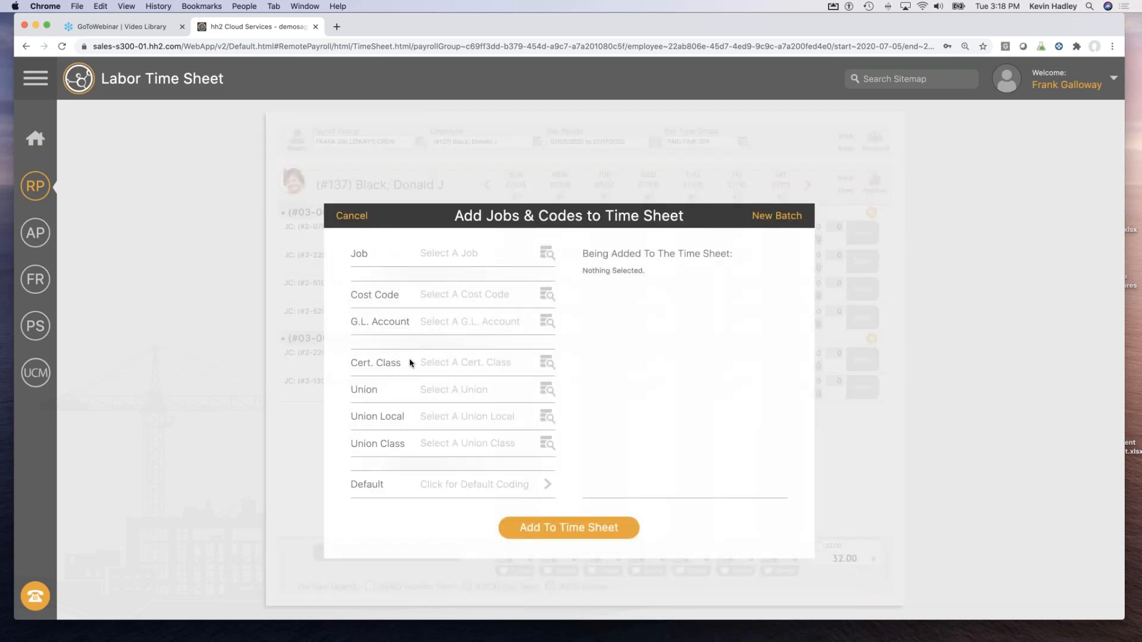
click(440, 331)
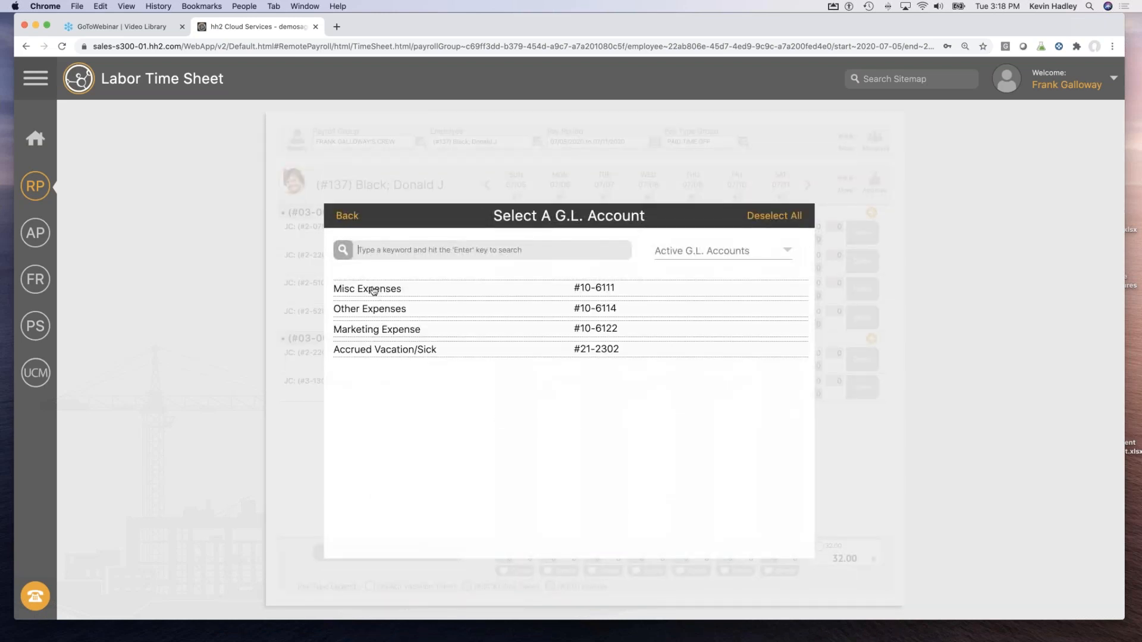
click(383, 217)
click(562, 528)
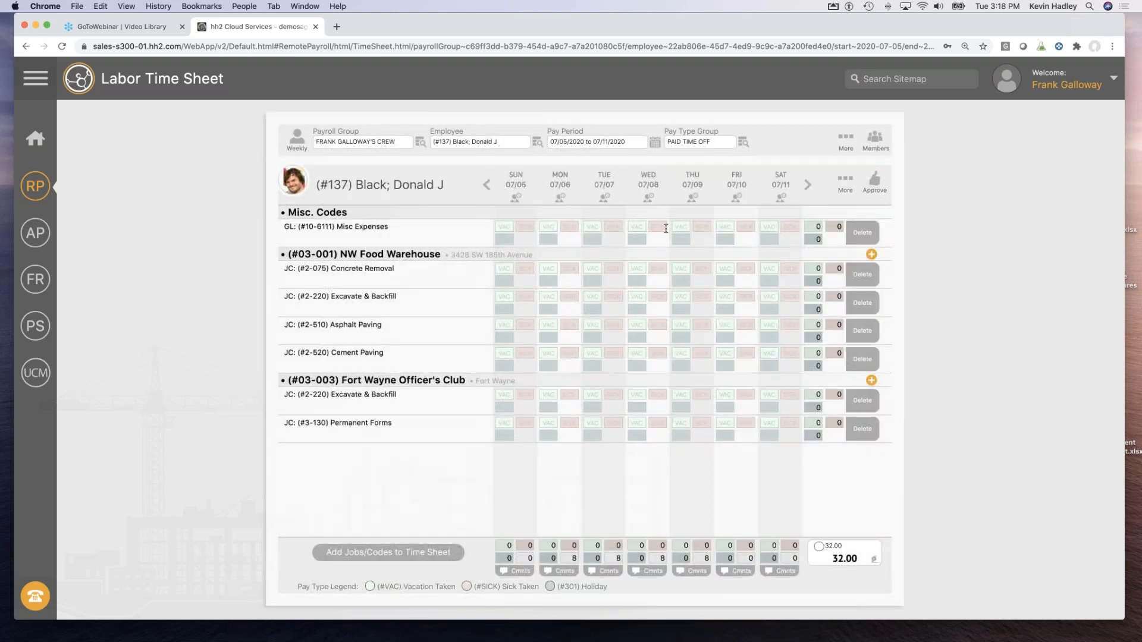
Enter 8 vacation hours on Friday 07/10 and save the comment 'This is a daily comment of why I have vacation'.
click(730, 227)
text(8)
click(737, 572)
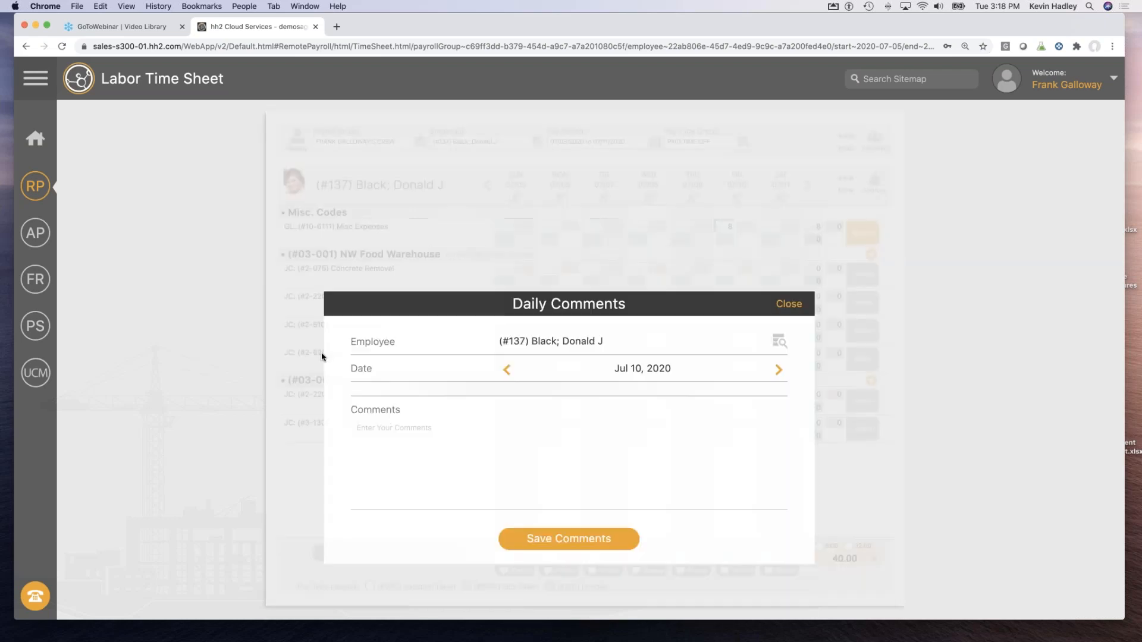
click(377, 338)
text(This is a)
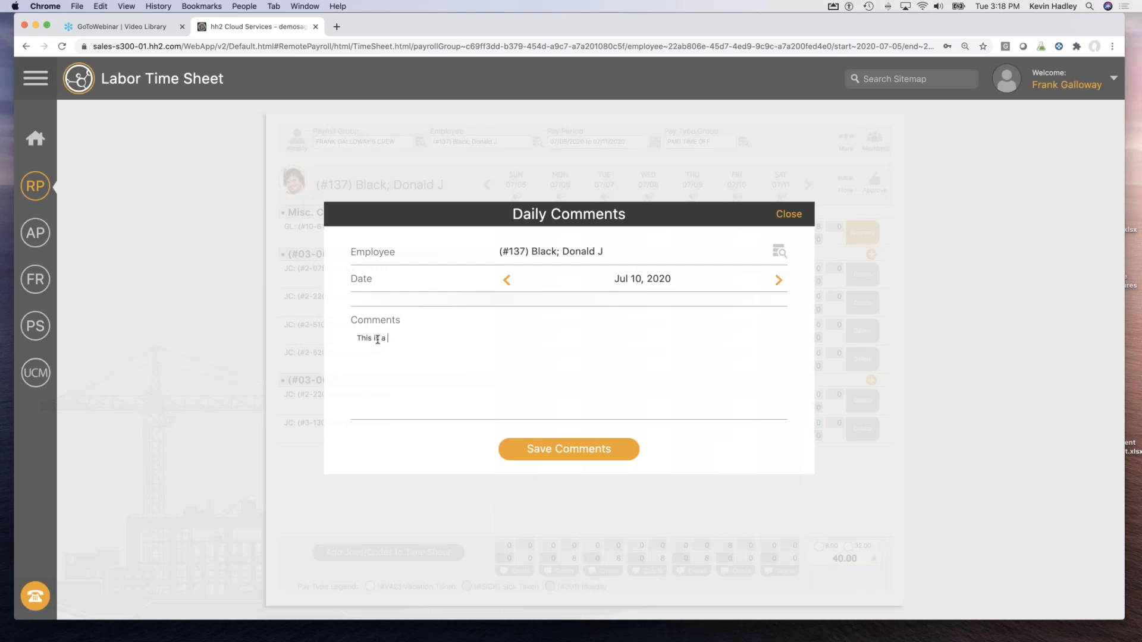
text( daily comment of why I have vacation)
click(560, 457)
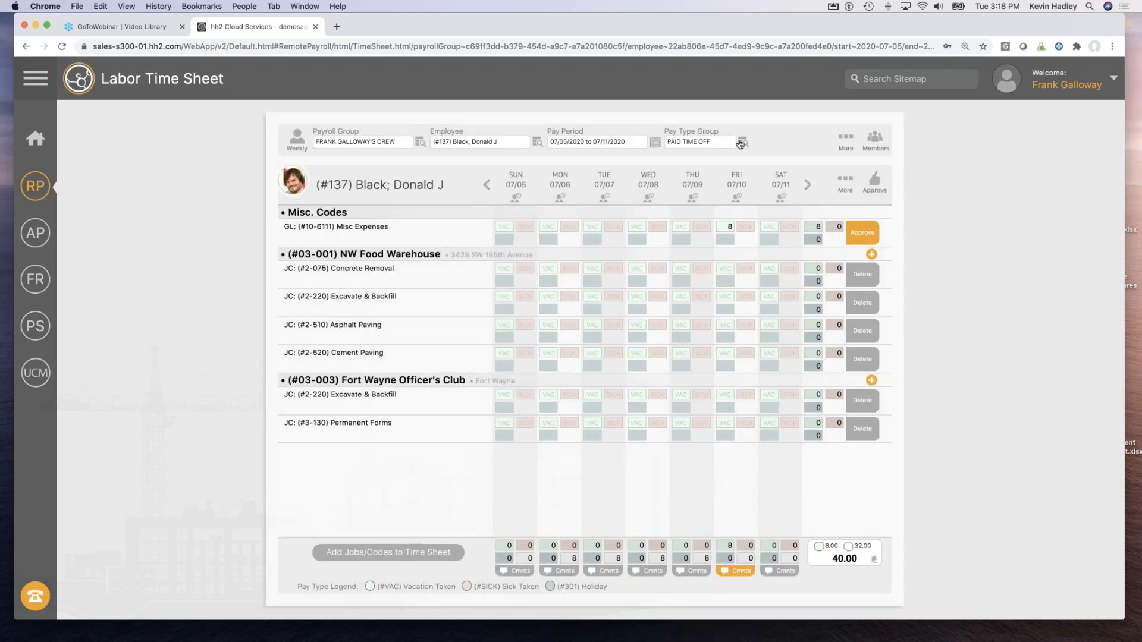
Set the pay type group back to FIELD PAY and briefly view the Document Flow overview.
click(740, 144)
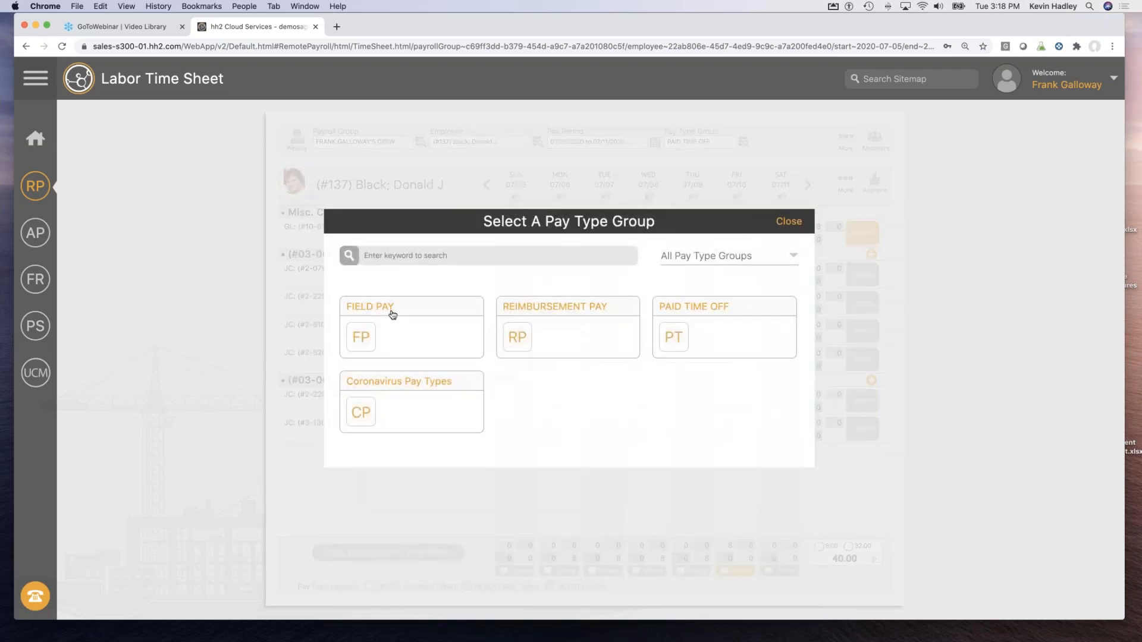
click(384, 306)
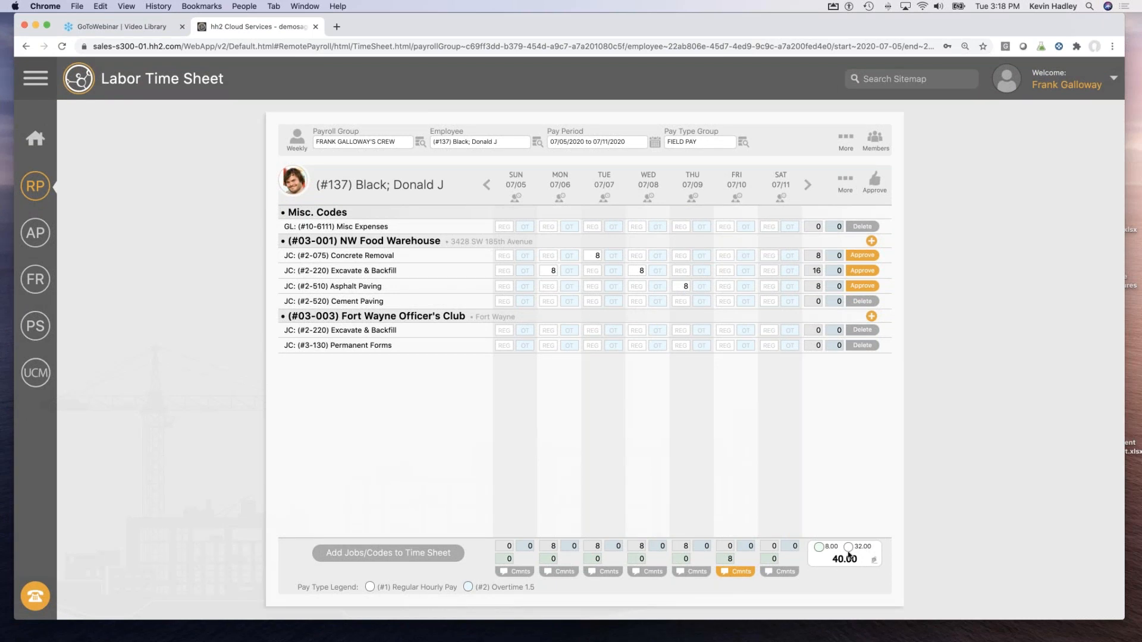
click(35, 234)
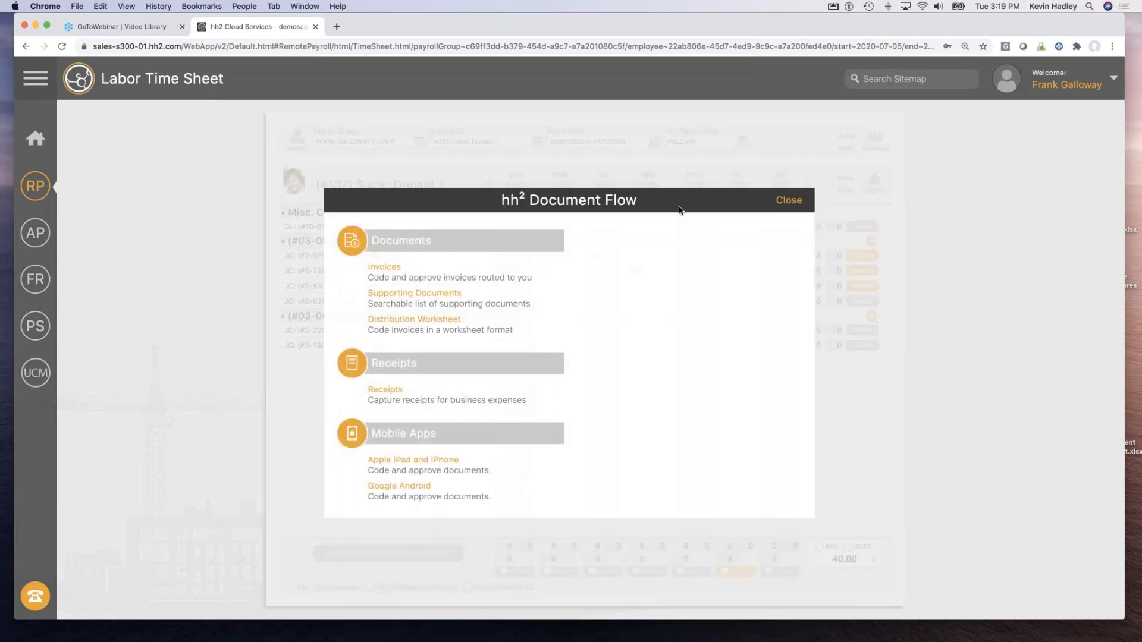
click(791, 201)
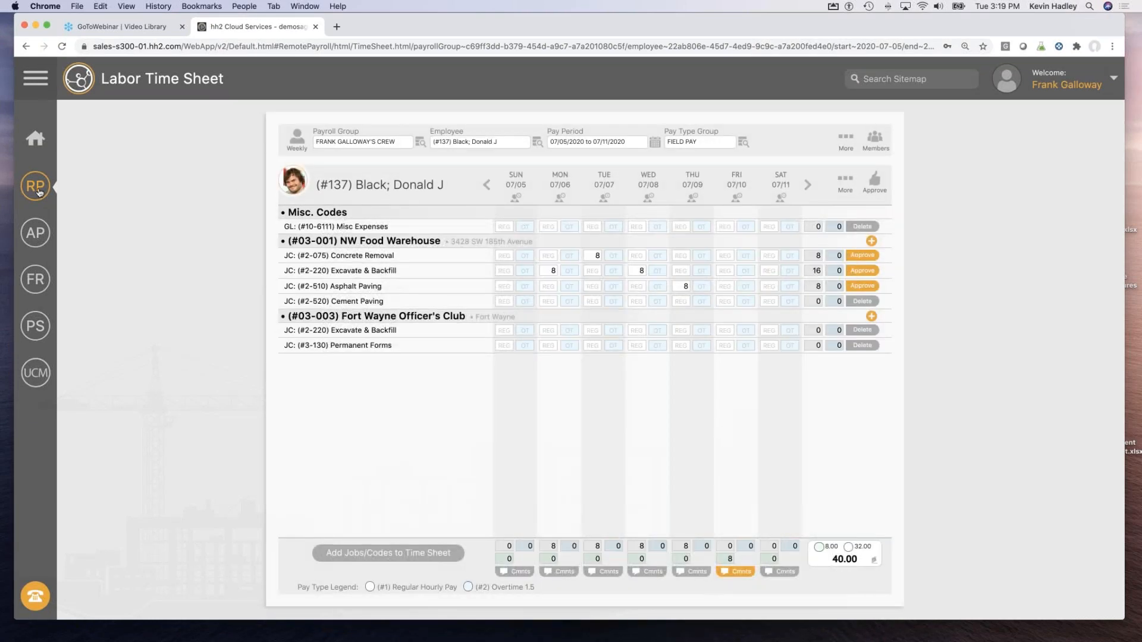
On the Attendance Worksheet, apply a 7:00 AM–3:30 PM shift with lunch to the first three crew members.
click(35, 188)
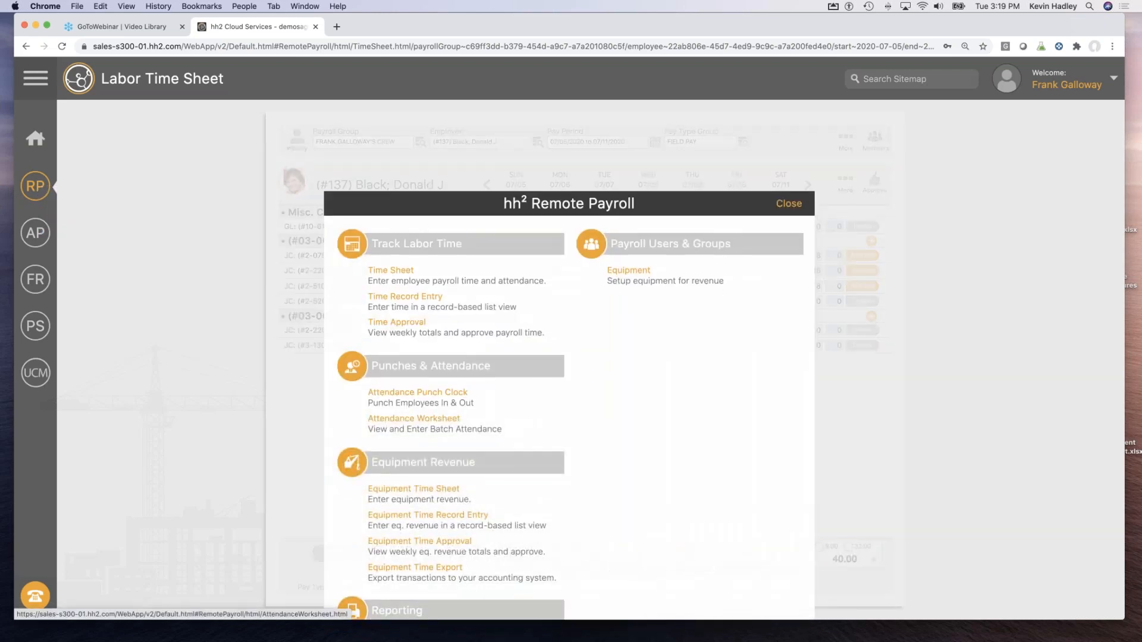
click(414, 567)
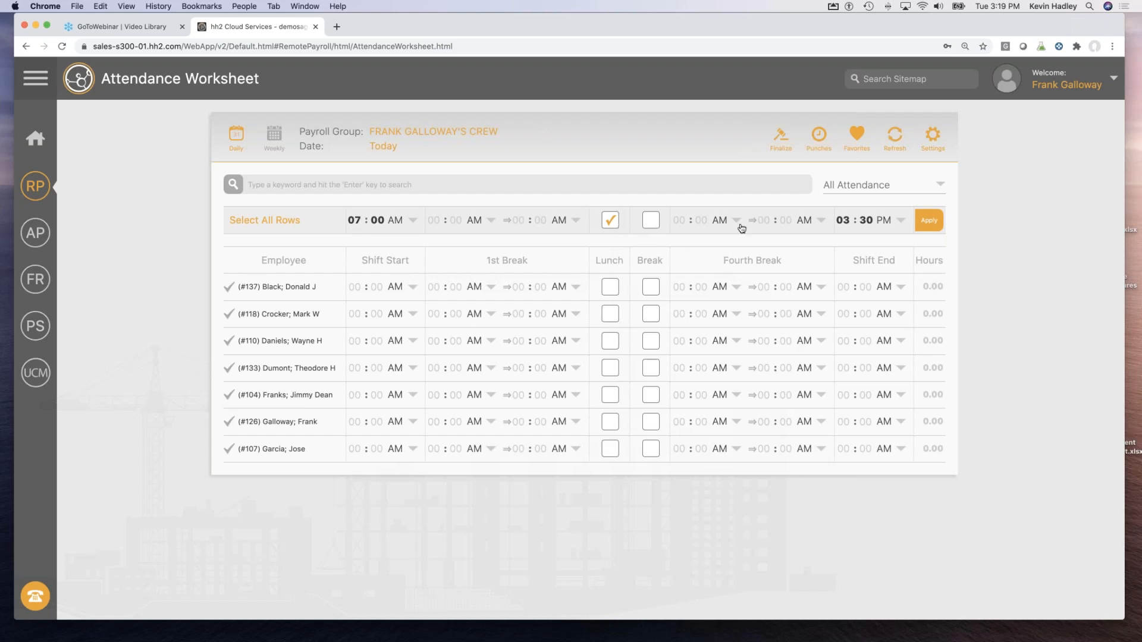
click(232, 289)
click(228, 317)
click(228, 342)
click(927, 221)
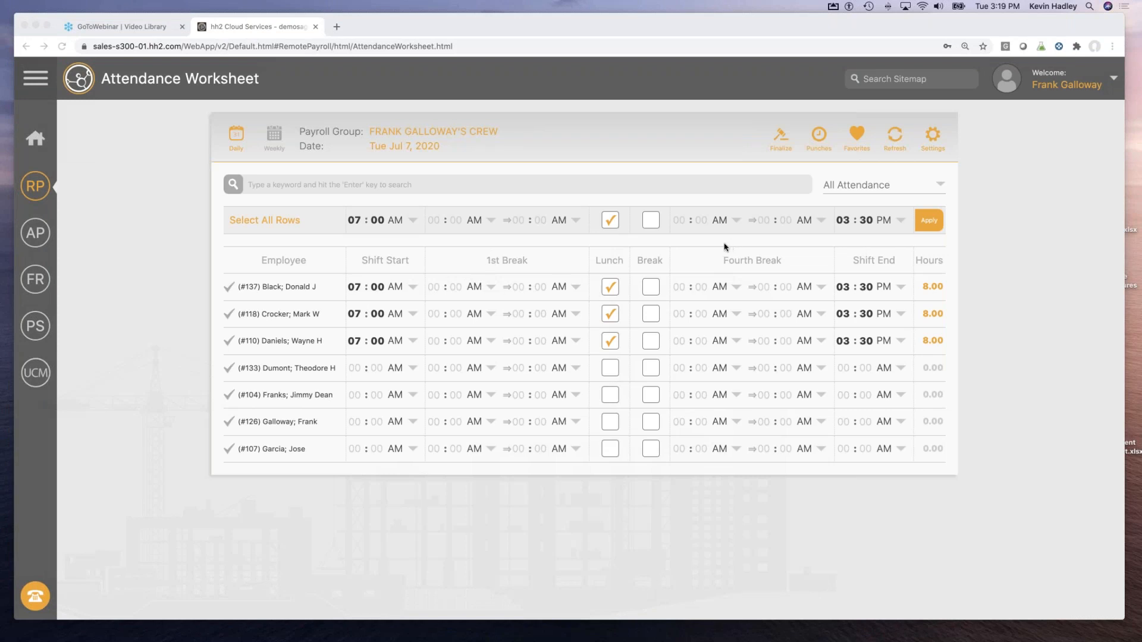
click(31, 189)
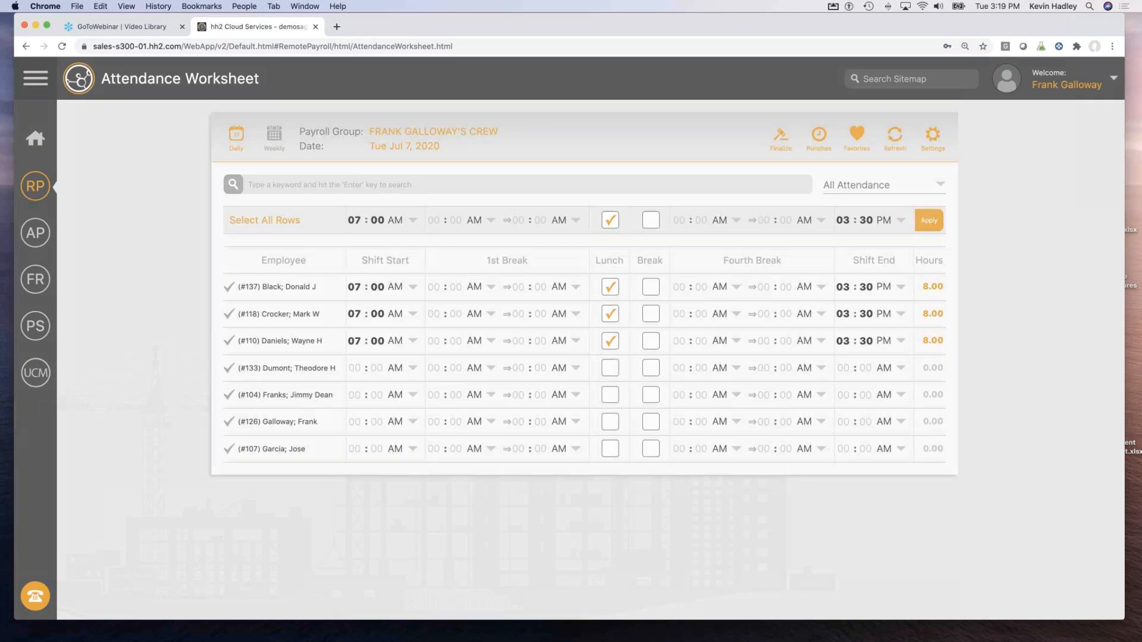
click(35, 196)
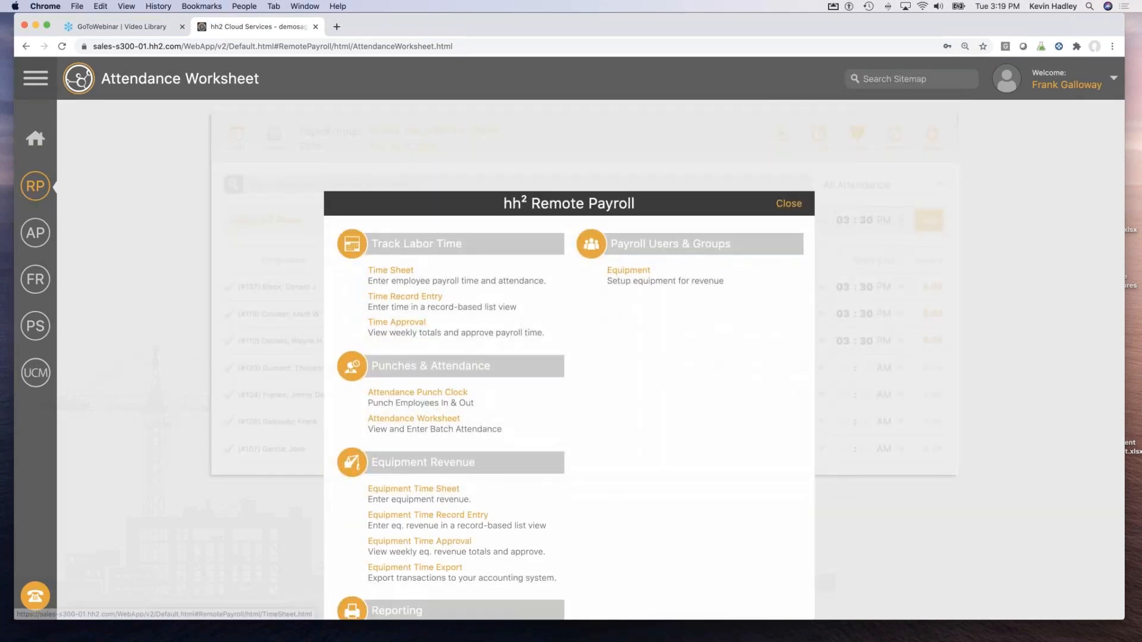
Return to the Labor Time Sheet from the Remote Payroll feature list.
click(390, 270)
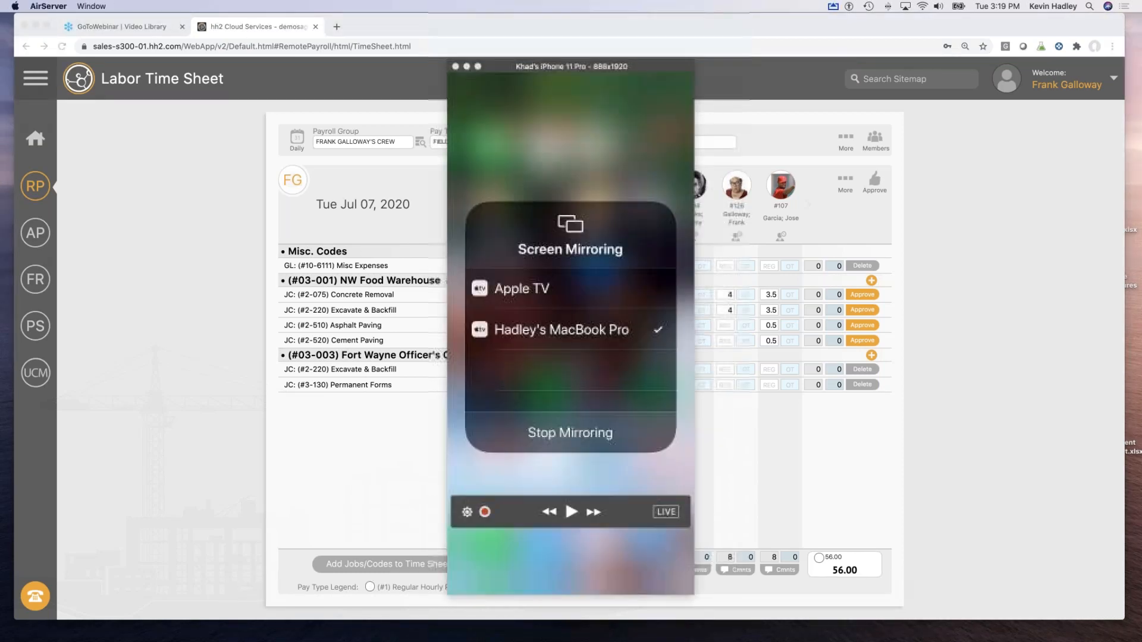
Minimize Chrome, Cliq and Slack to reveal the AirServer iPhone mirror.
click(36, 26)
click(122, 21)
click(256, 72)
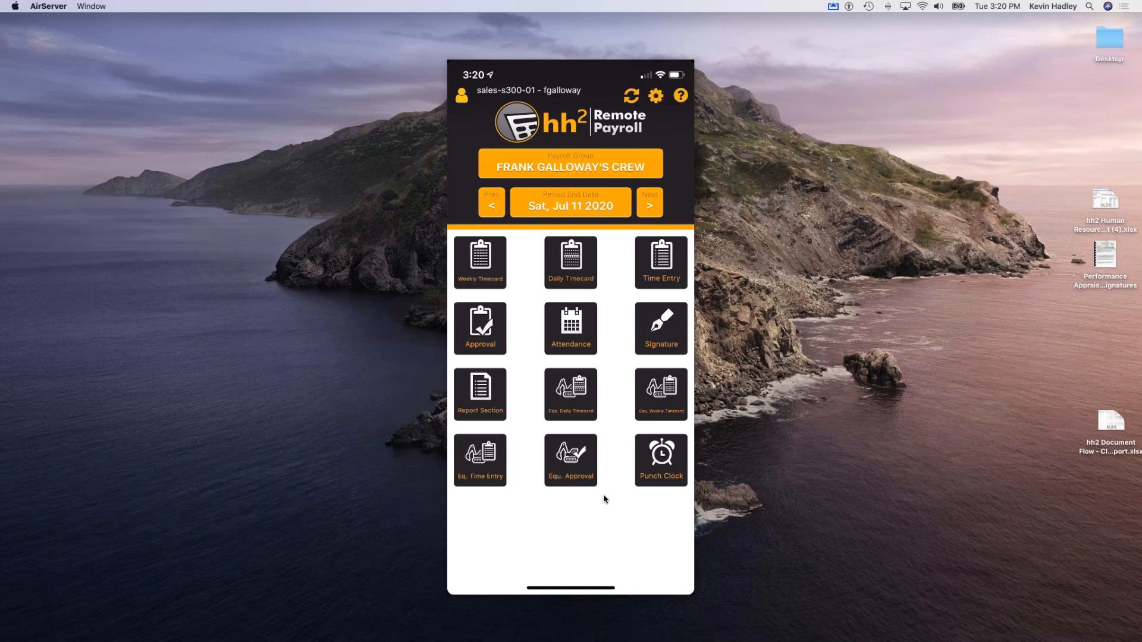
Open the crew Punch Clock in the hh2 Remote Payroll app.
click(657, 466)
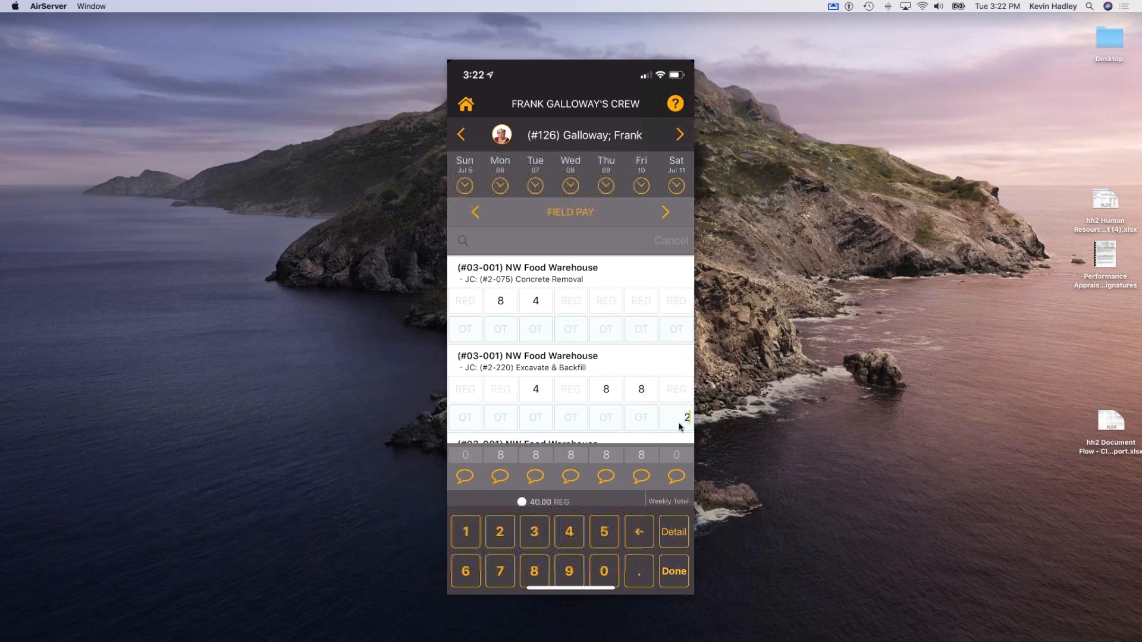
View the unit details for the timecard entry.
click(672, 531)
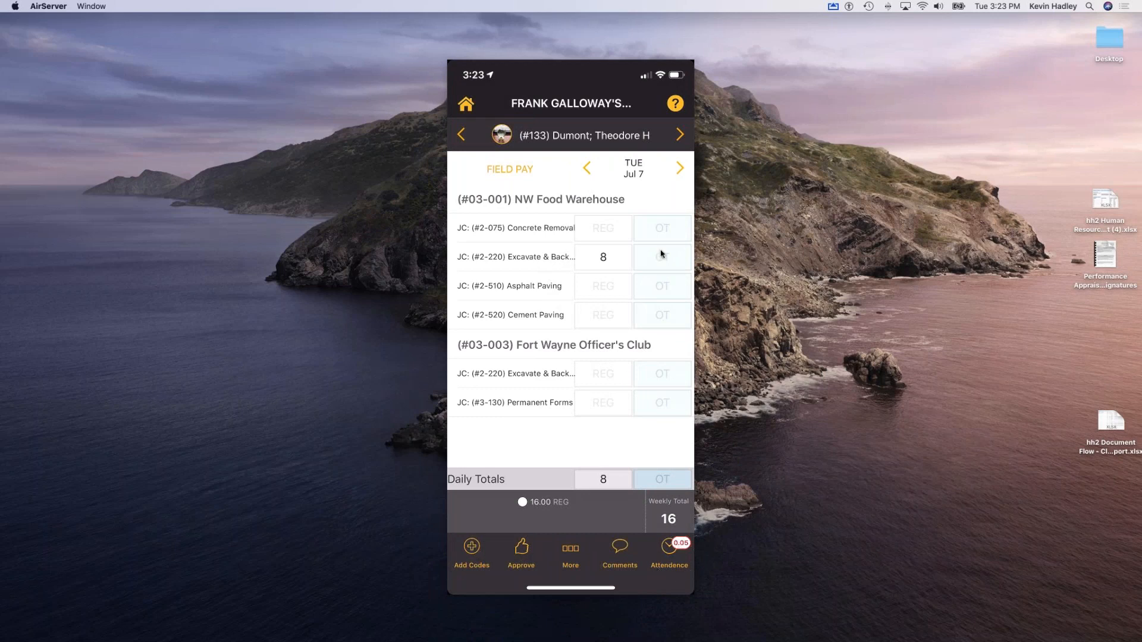
Change Tuesday Jul 7's Excavate & Backfill regular hours from 8 to .5.
click(604, 267)
key(BackSpace)
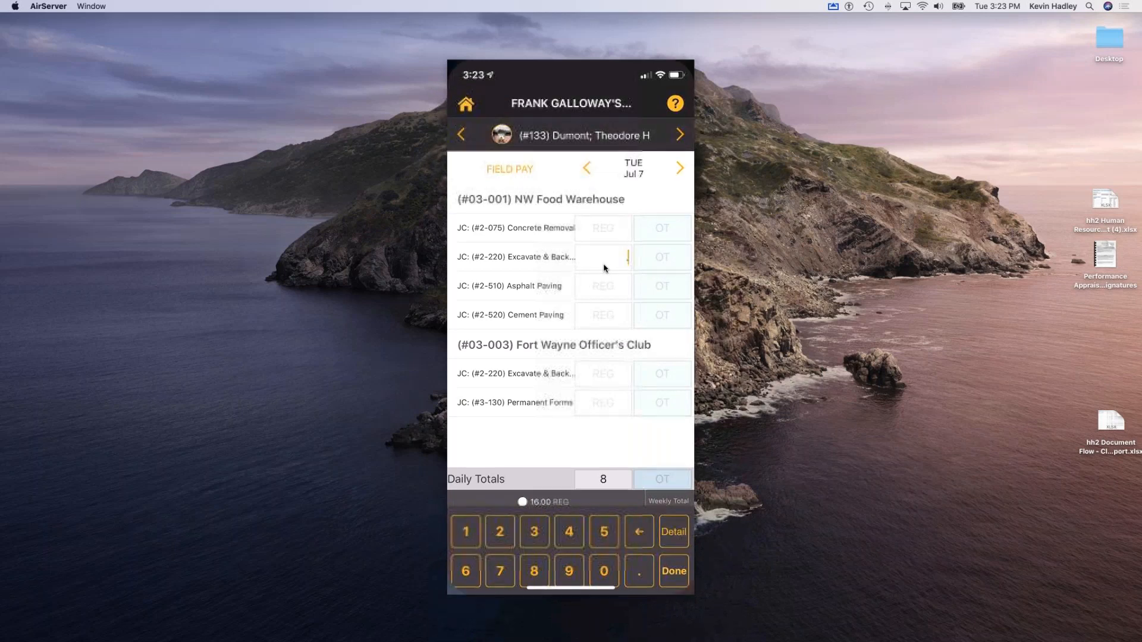
text(.5)
key(Return)
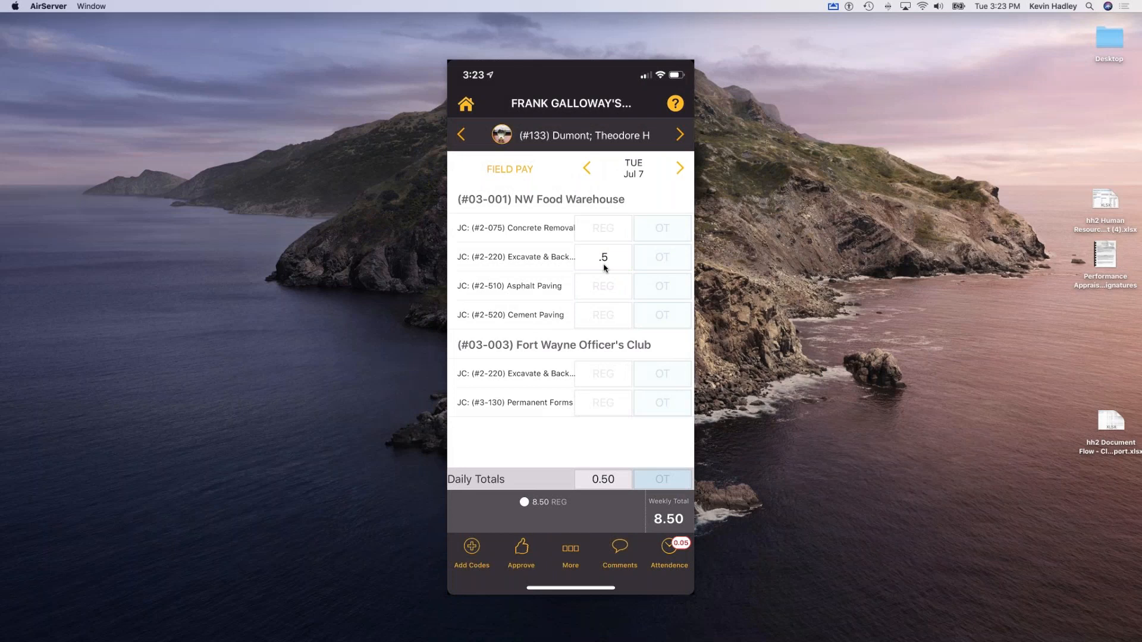
Re-enter the regular hours as .05, then bring up the timecard's More actions grid.
click(604, 261)
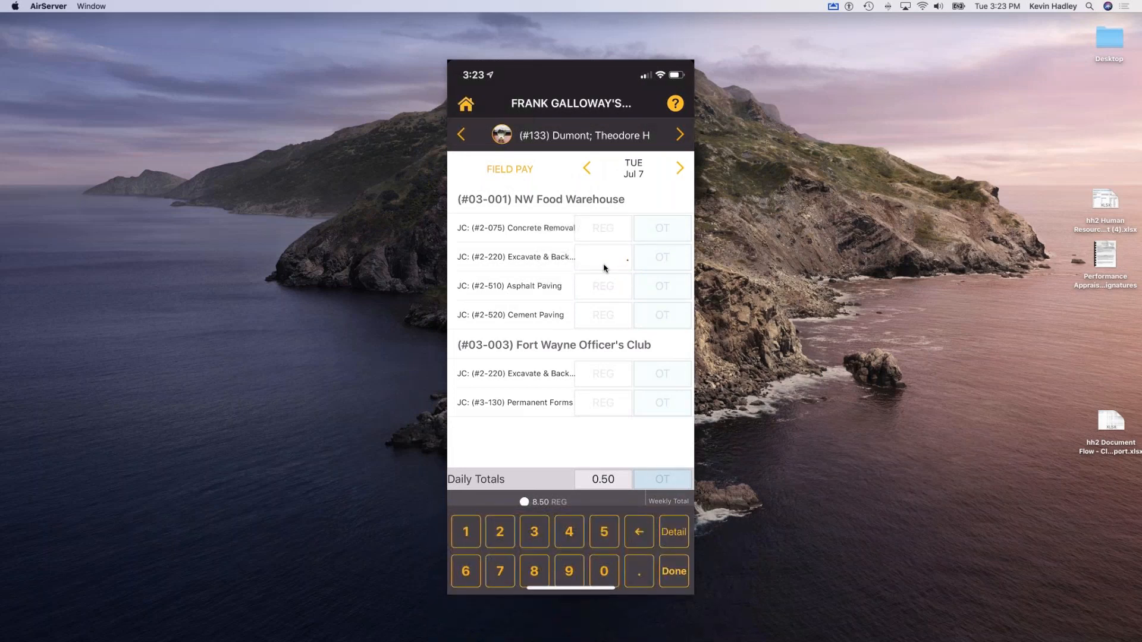
text(.05)
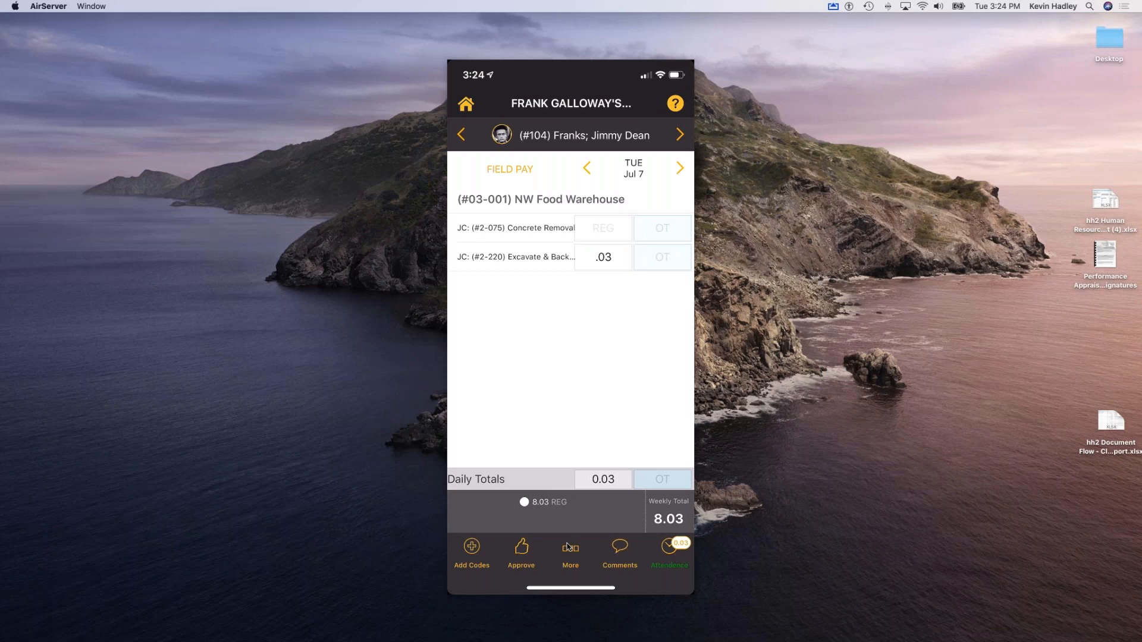
click(568, 547)
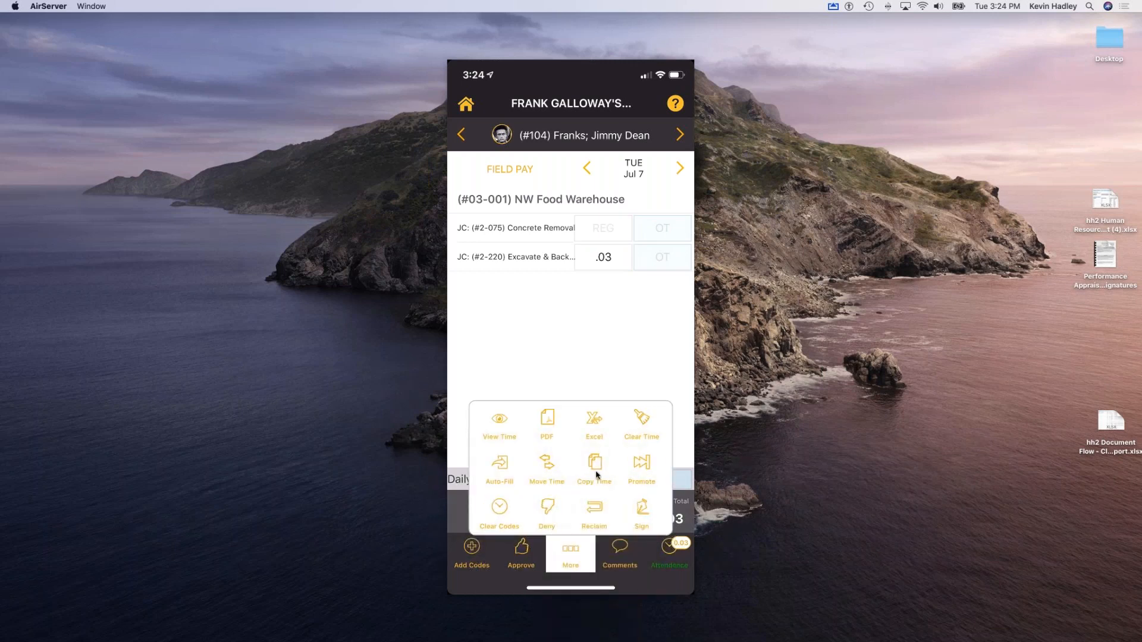
Copy this time to the other crew members, then open Eq. Time Entry for the crew's equipment.
click(595, 466)
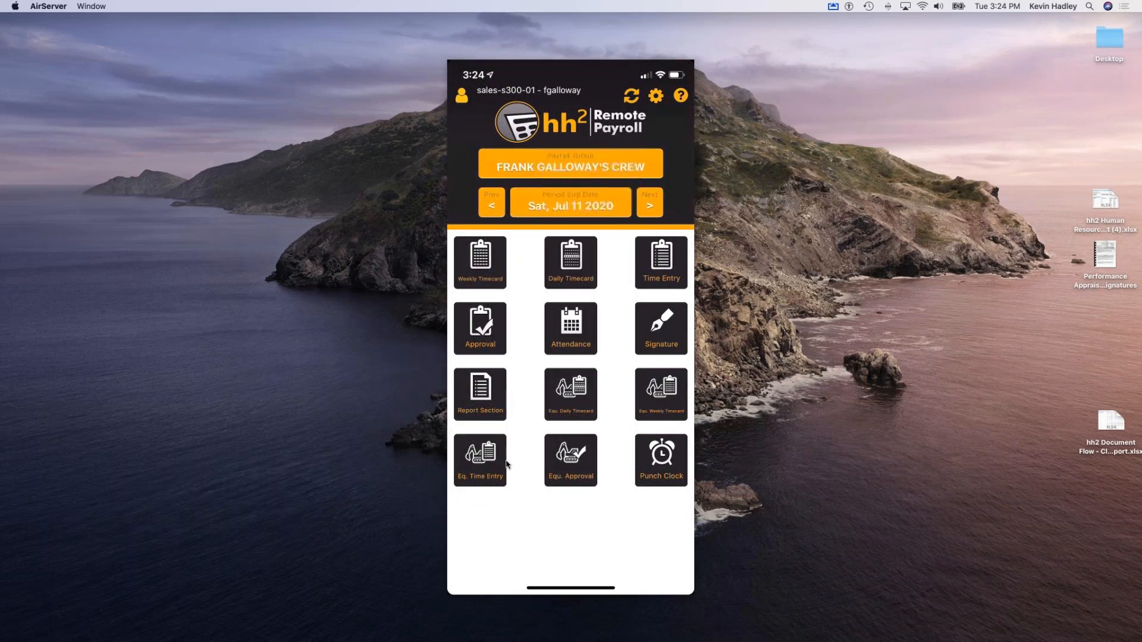
click(481, 468)
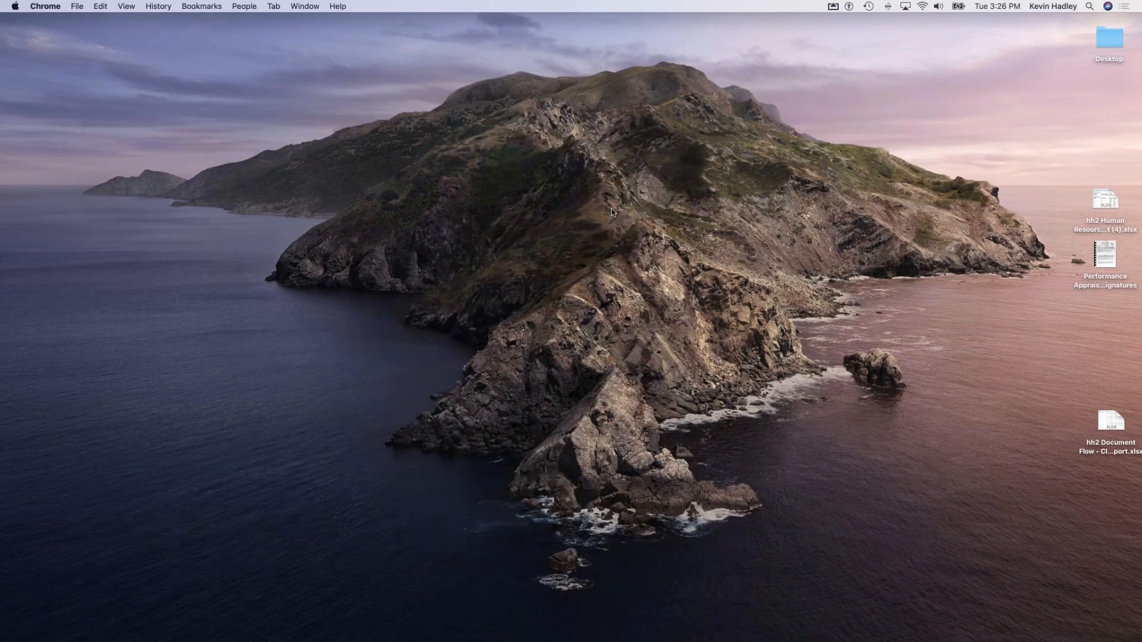
Bring Chrome back with the time sheet and log out of the crew foreman's account.
mouse_move(595, 641)
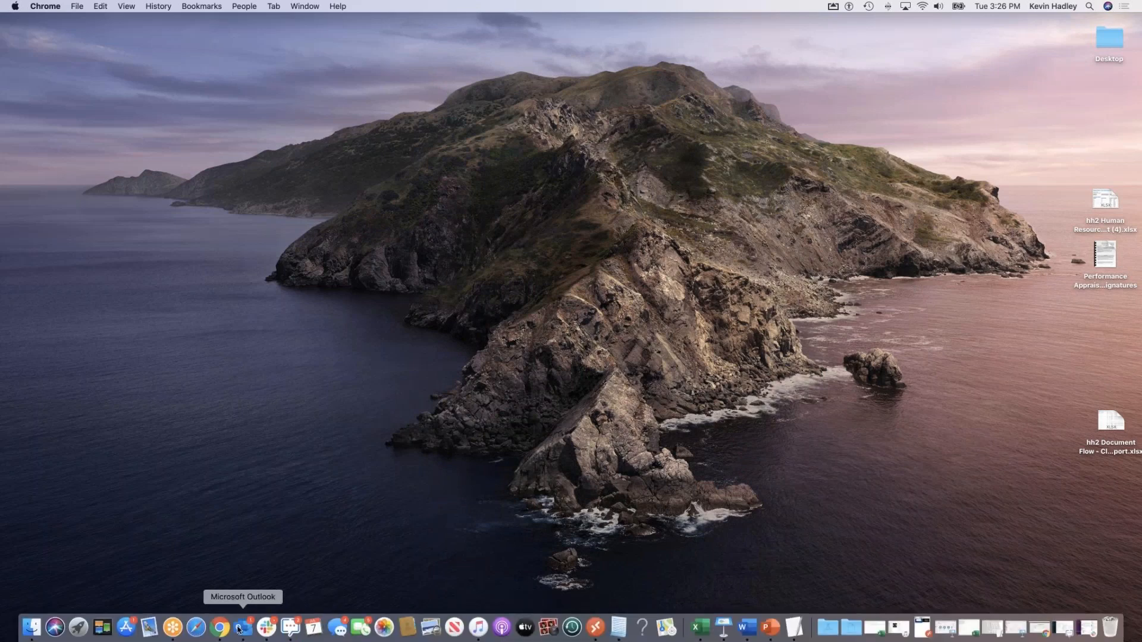
click(219, 627)
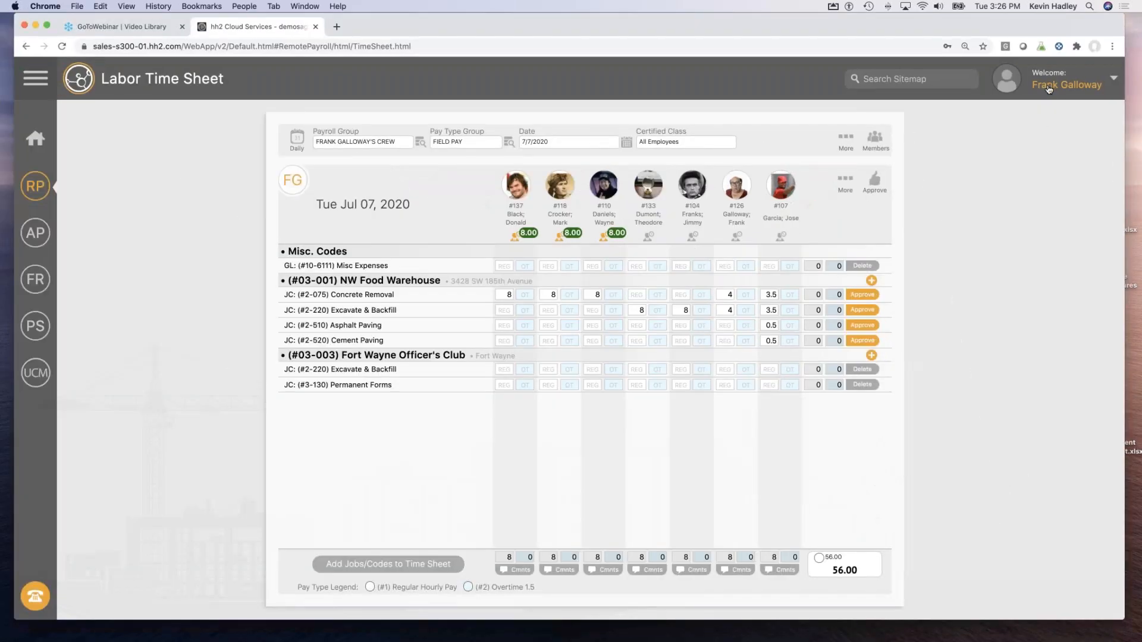
click(1048, 89)
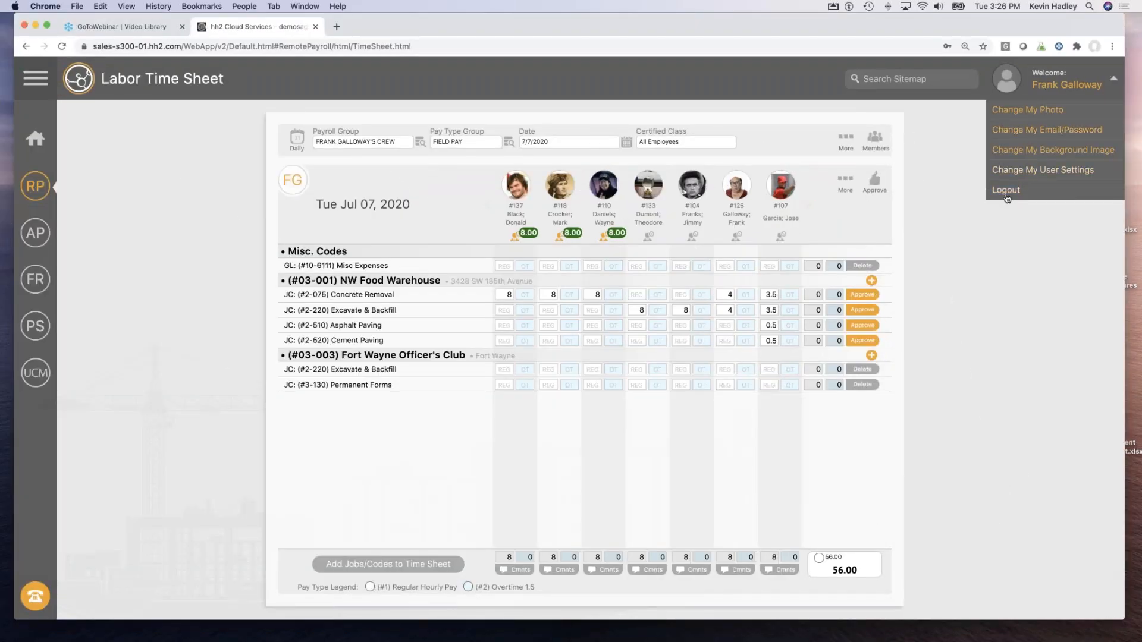
click(1006, 189)
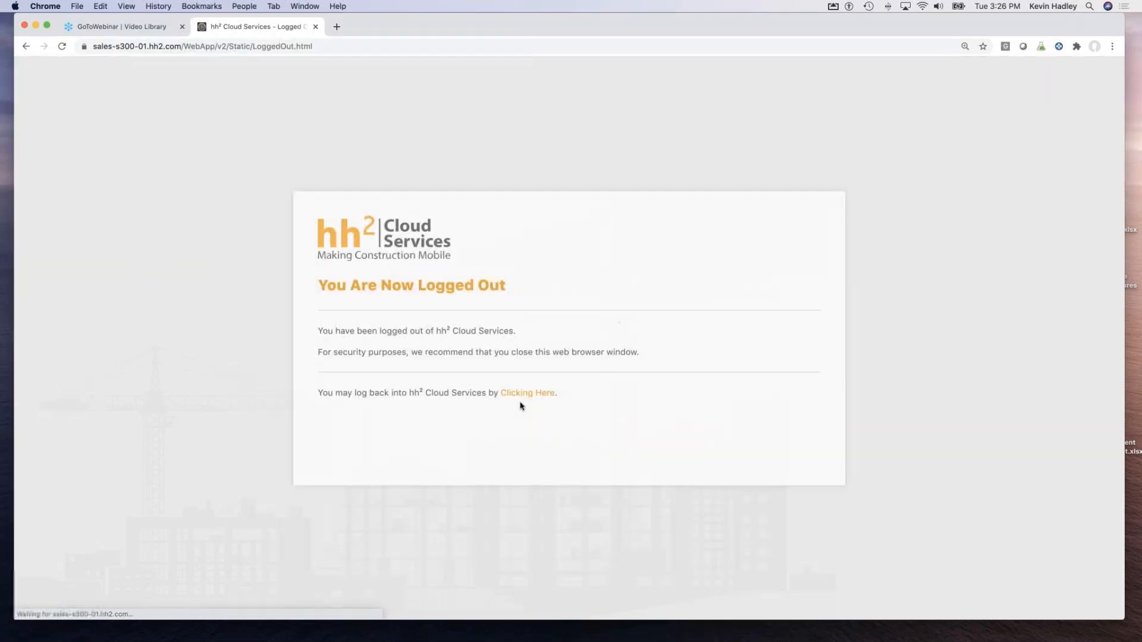
Return to the demosage300 sign-in page and fill in a different user's saved login.
click(526, 394)
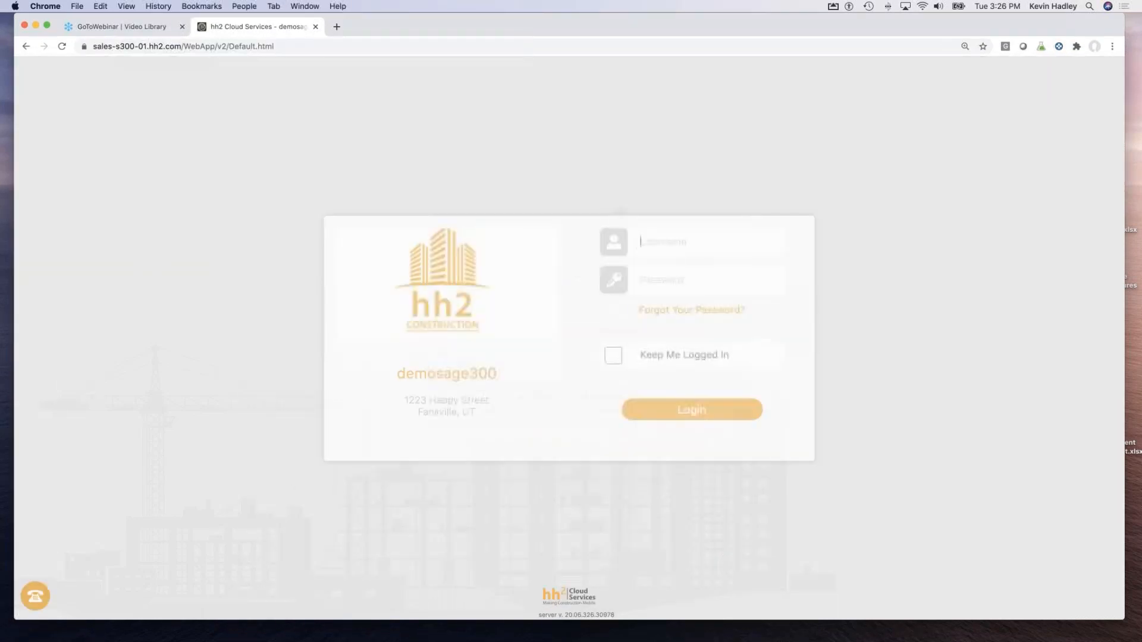
drag(708, 245, 616, 244)
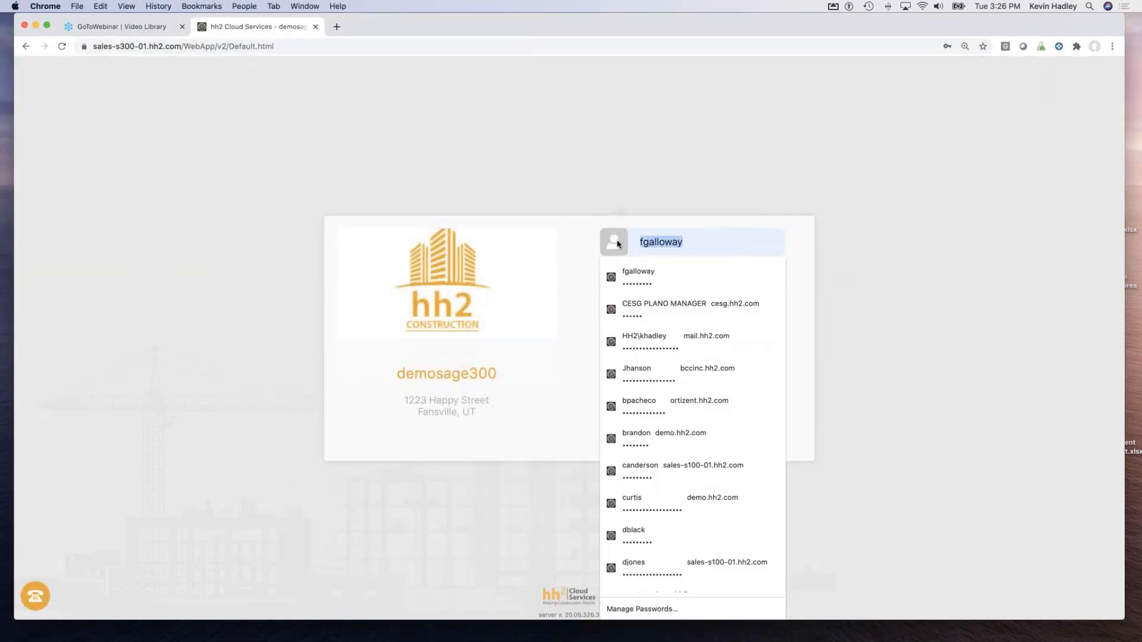
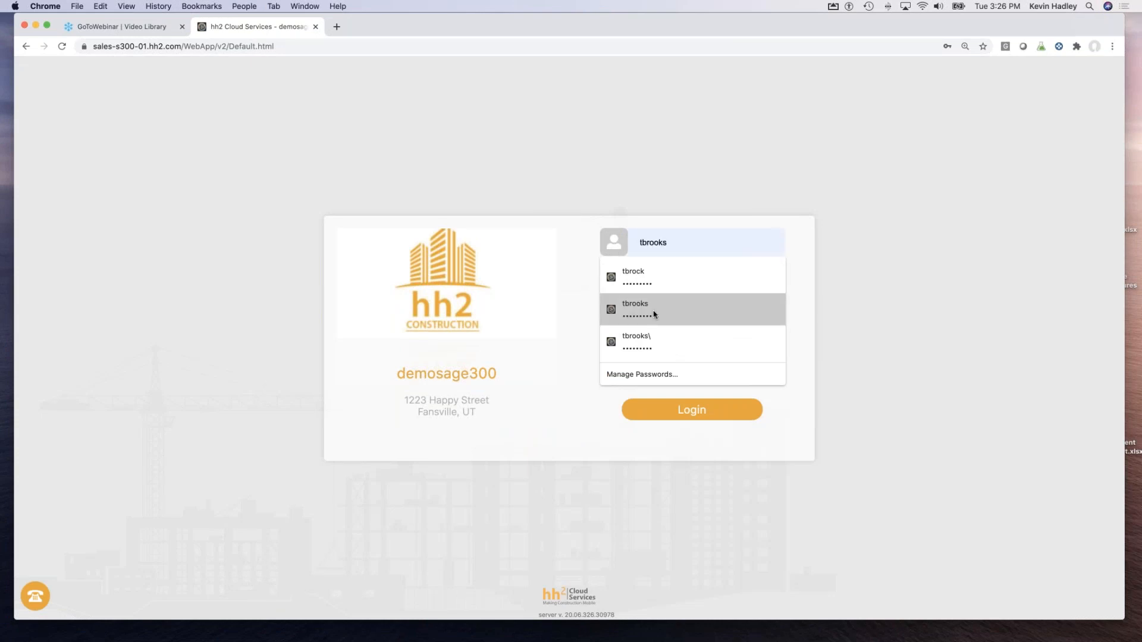
click(654, 312)
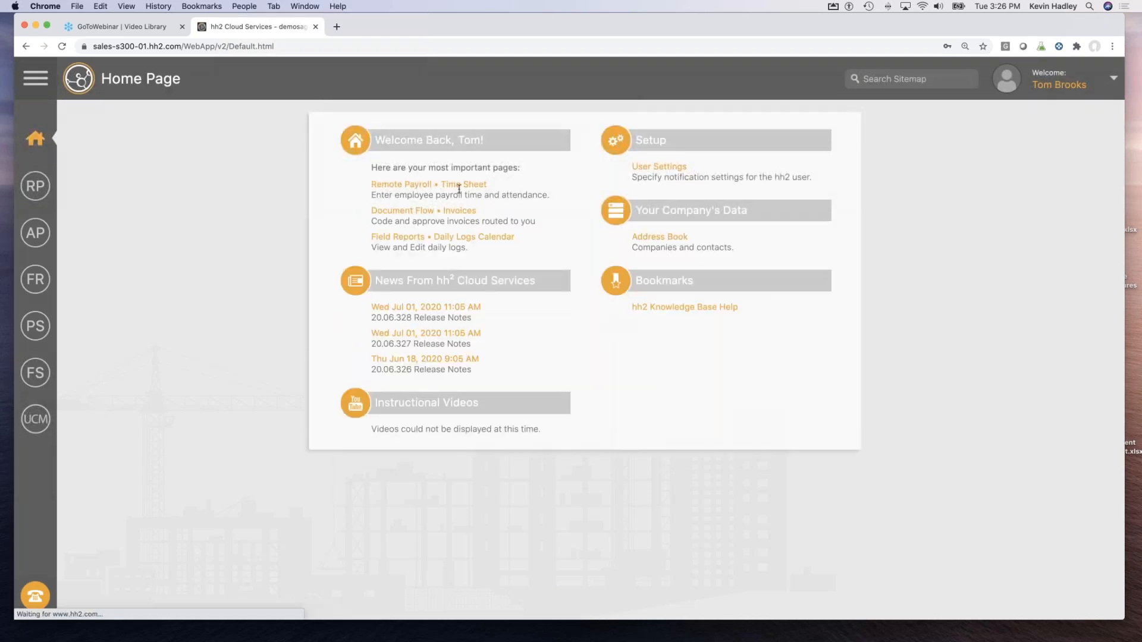
Open the labor Time Sheet, then go to the Time Approval page.
click(461, 185)
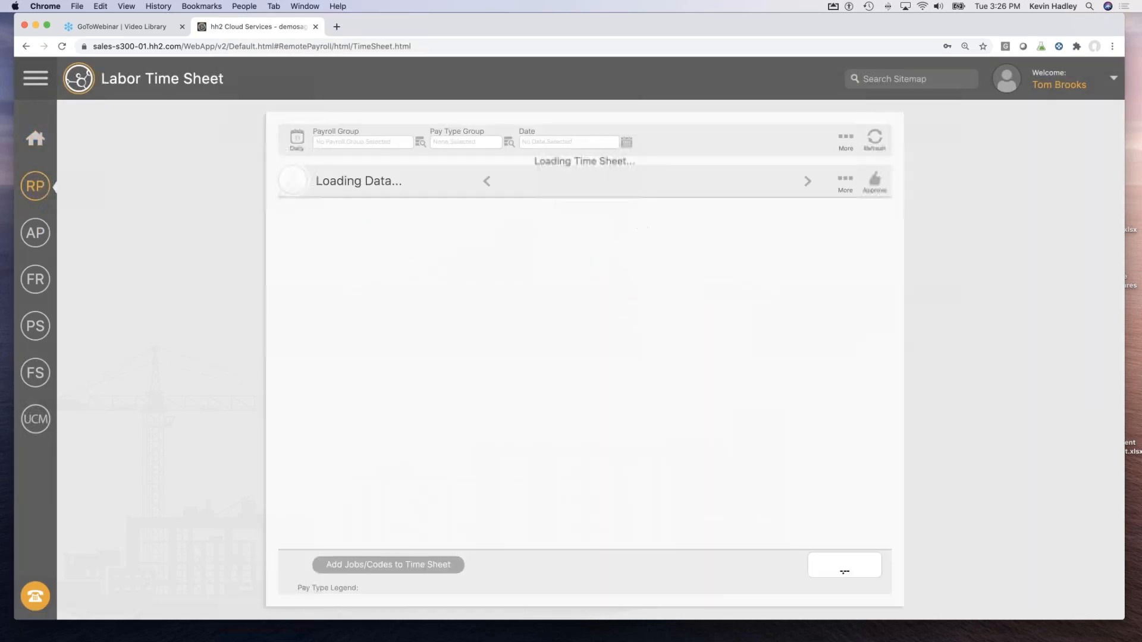
click(32, 188)
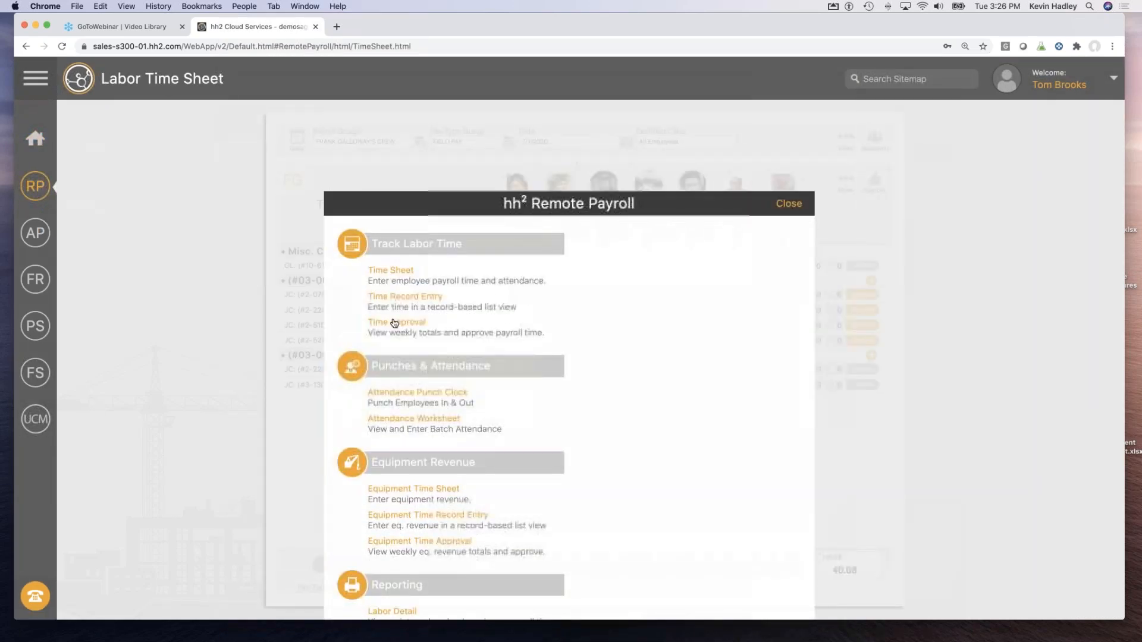
click(397, 322)
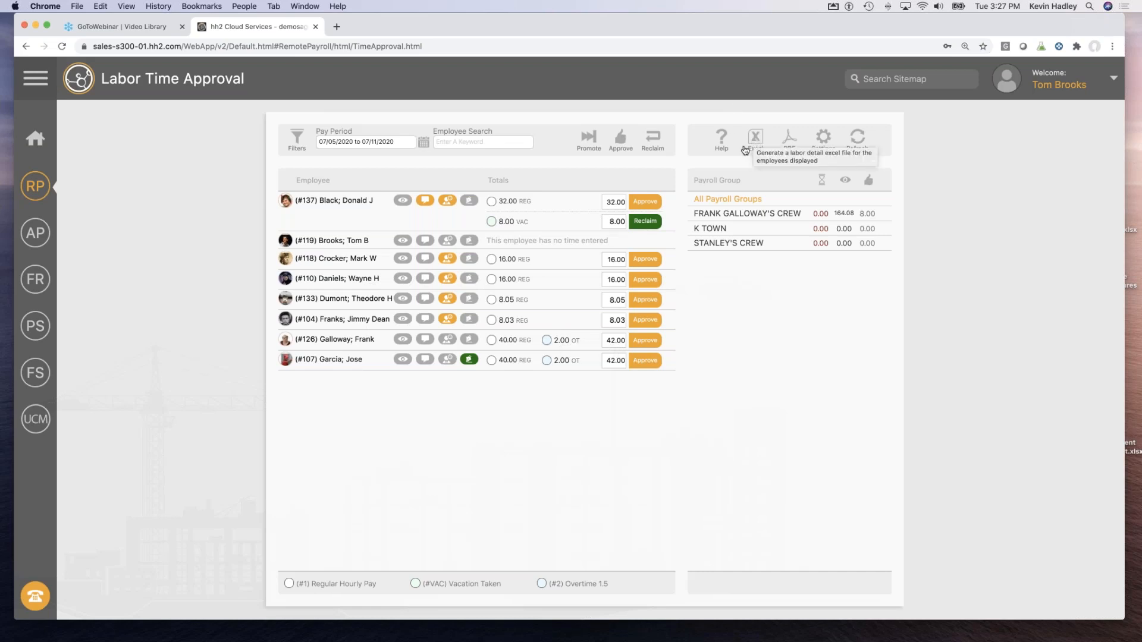
Open the Labor Detail report for Jul 5–11, 2020 from the Remote Payroll menu.
click(35, 186)
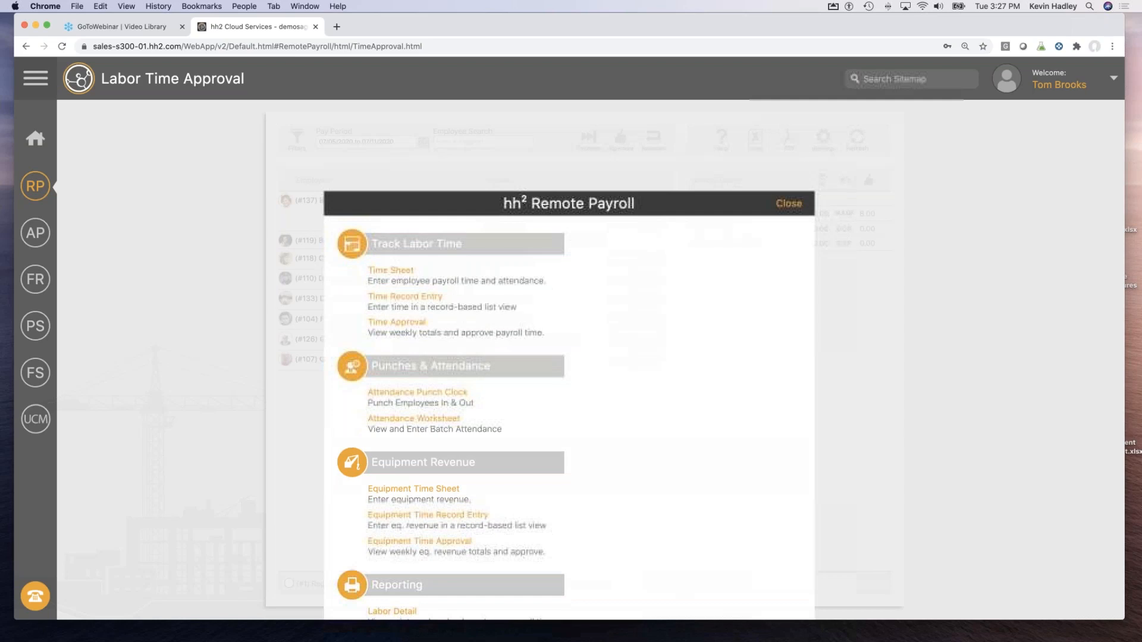
scroll(492, 451, down, 4)
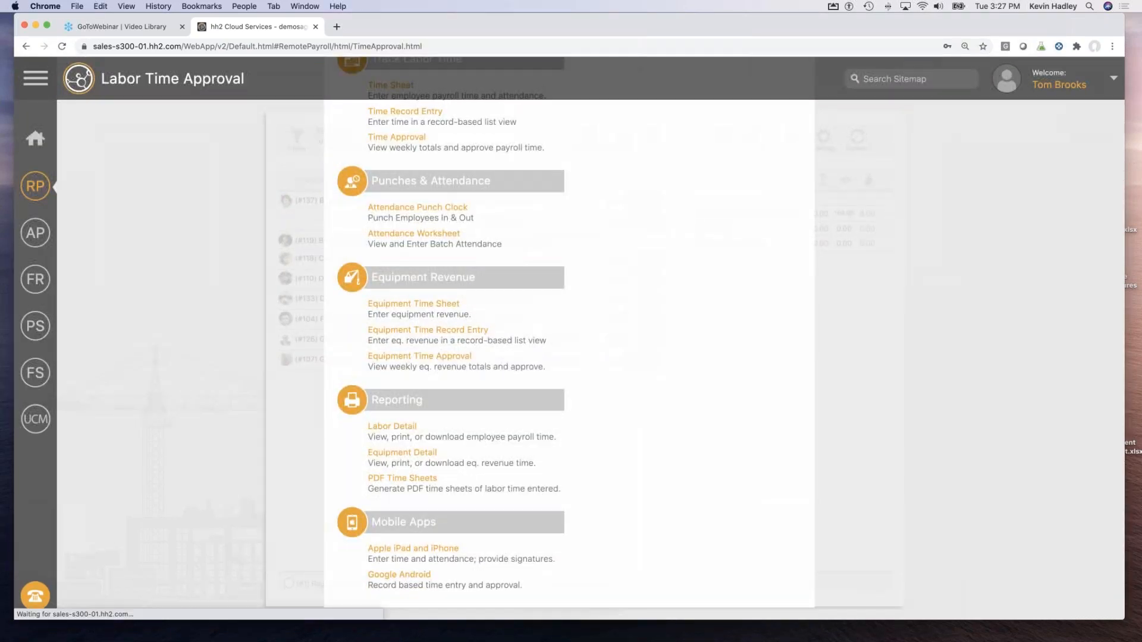
click(411, 426)
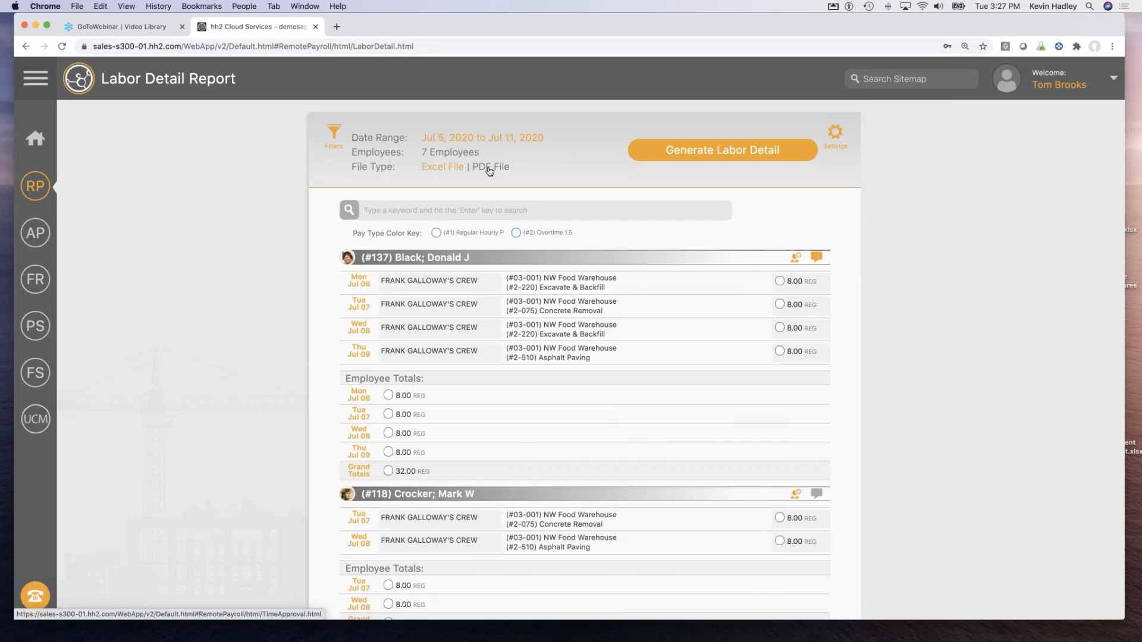
click(334, 136)
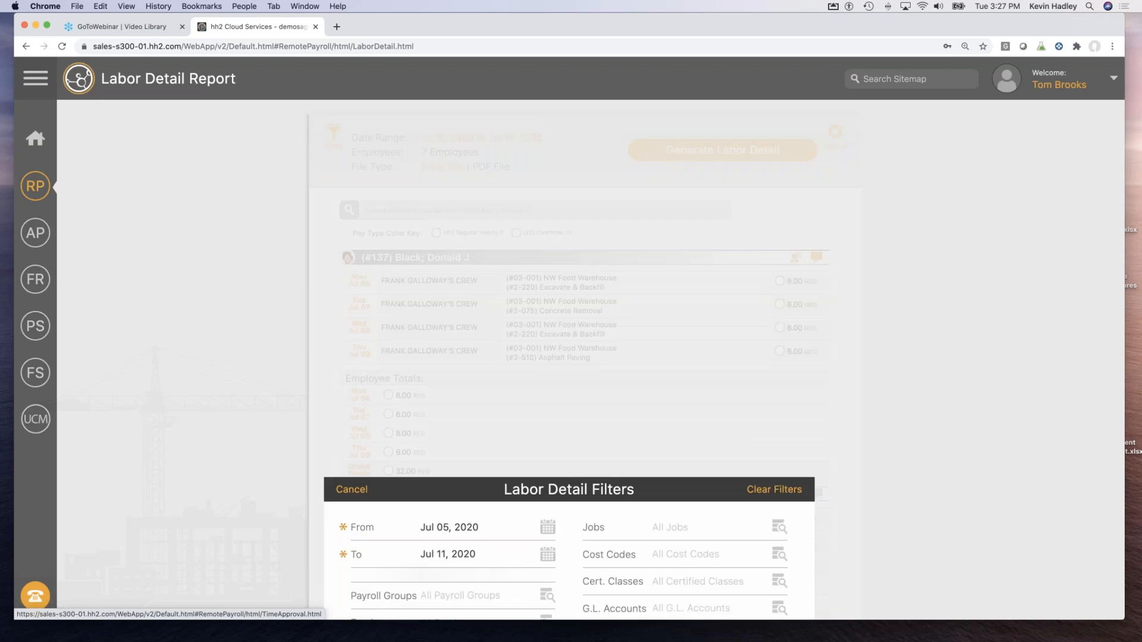
click(642, 239)
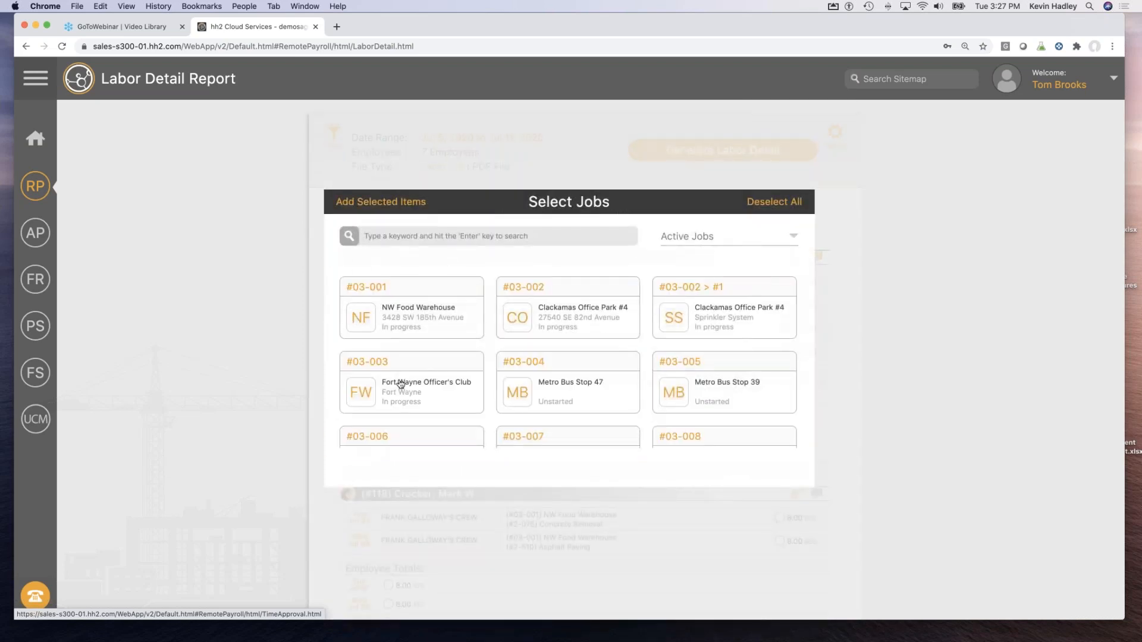
click(400, 385)
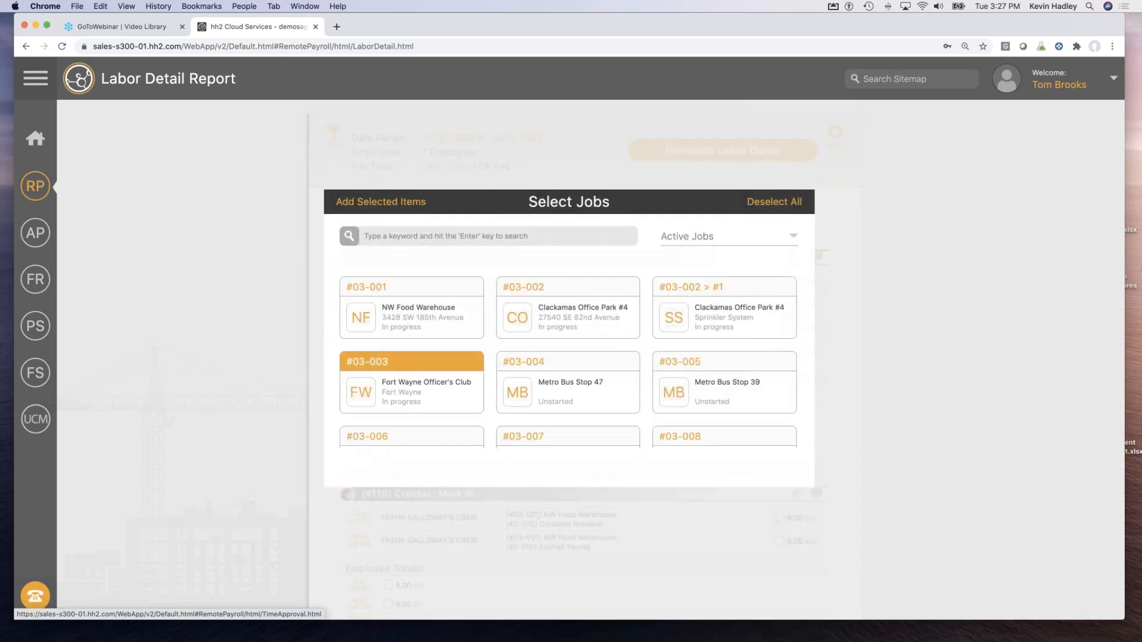
click(387, 203)
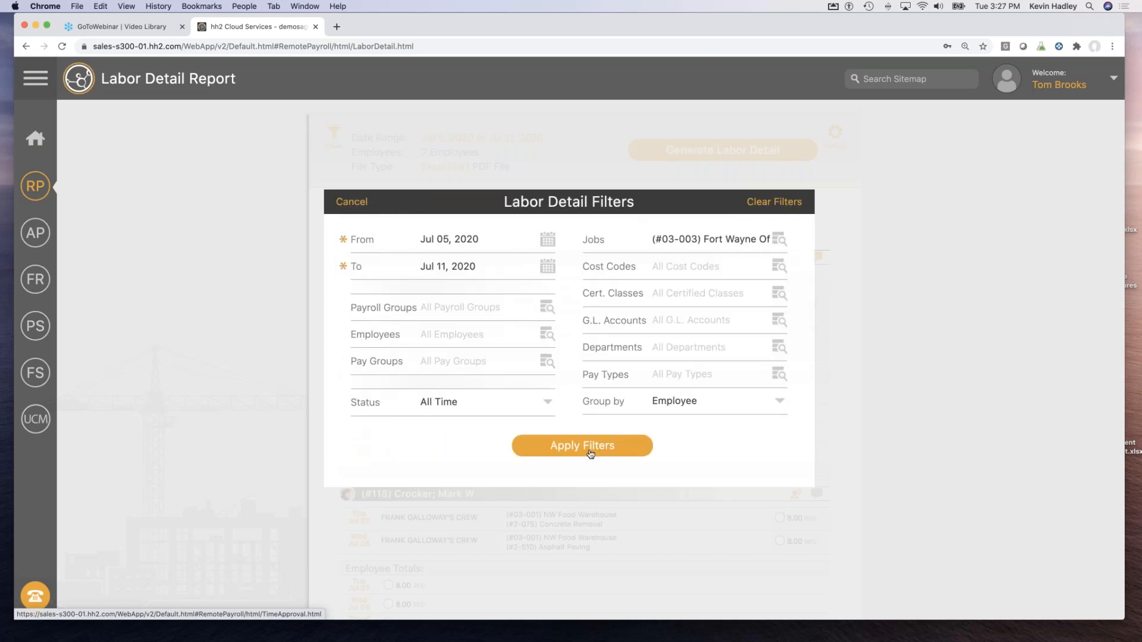
click(590, 454)
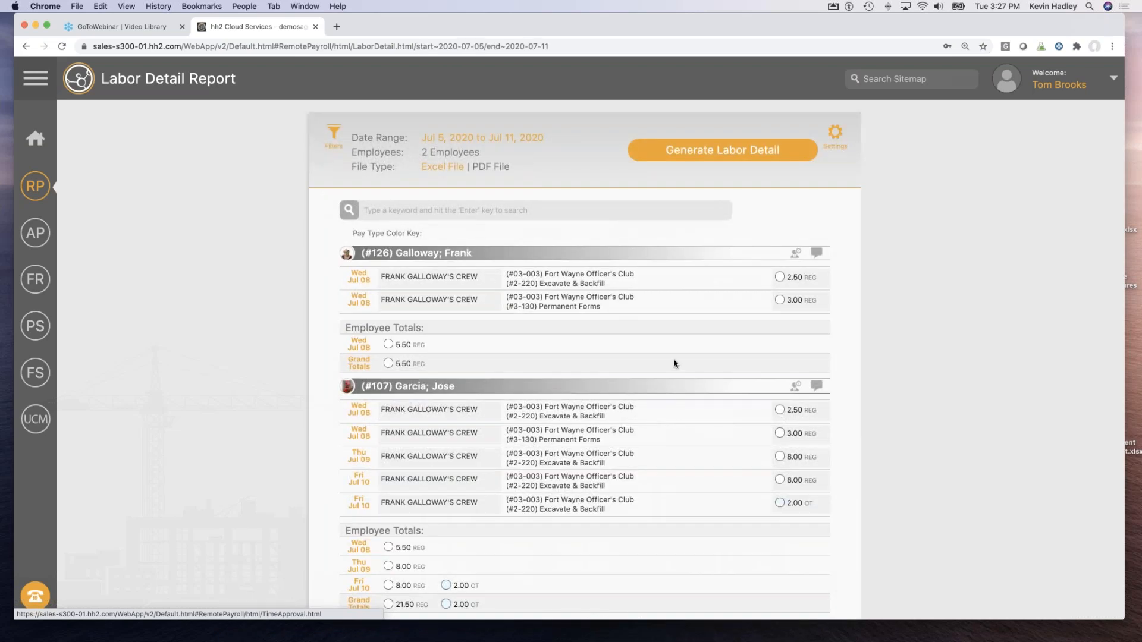
scroll(543, 308, down, 2)
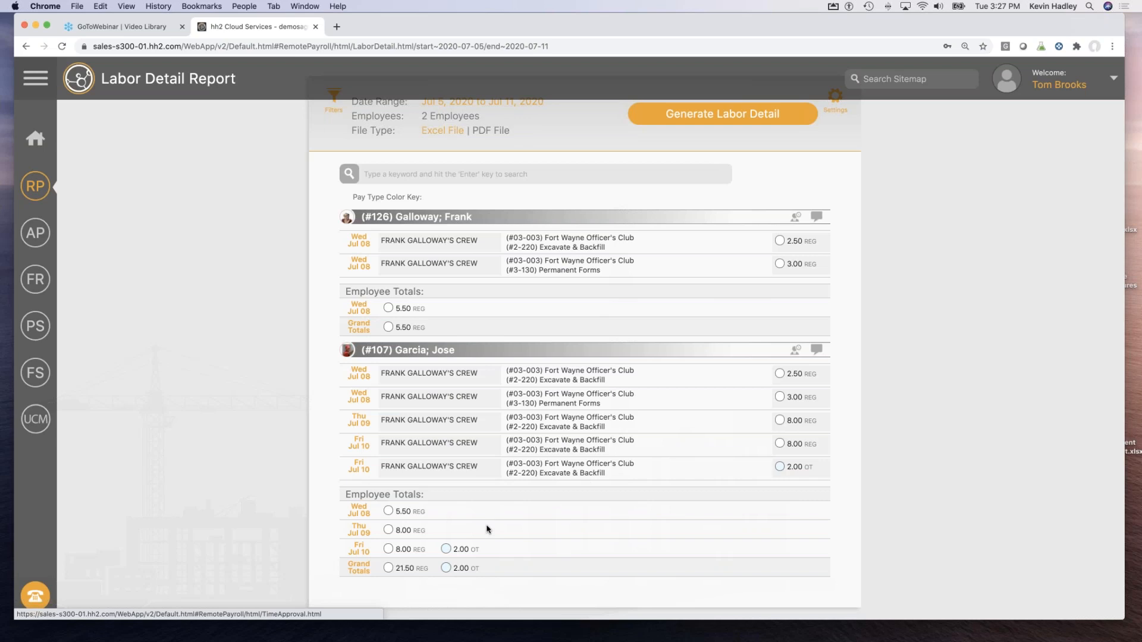
scroll(584, 298, up, 2)
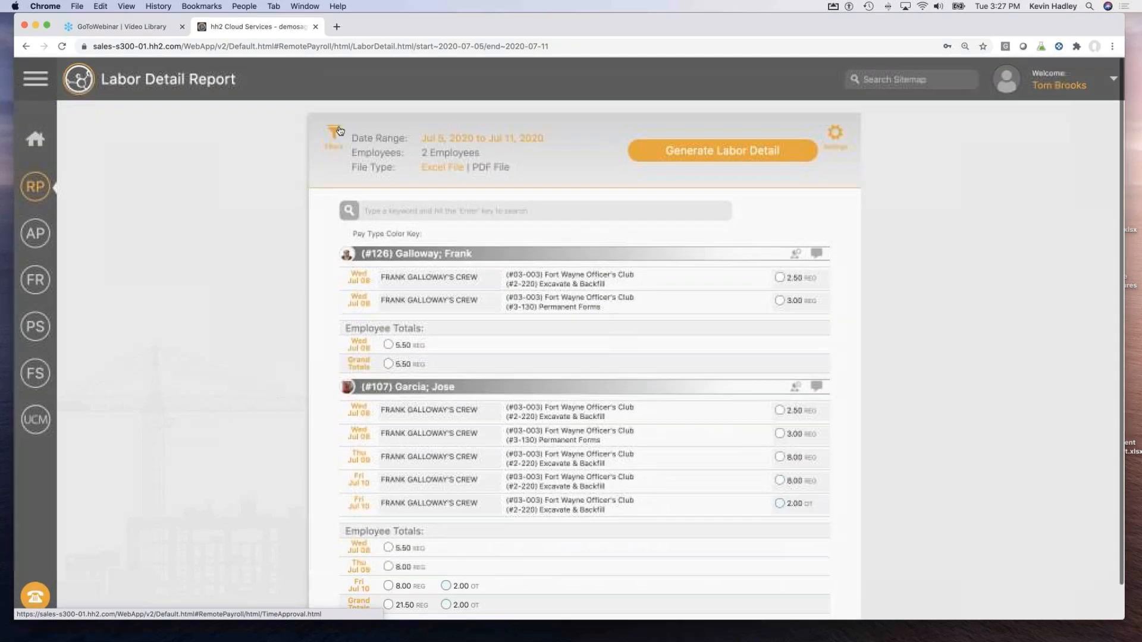
click(333, 134)
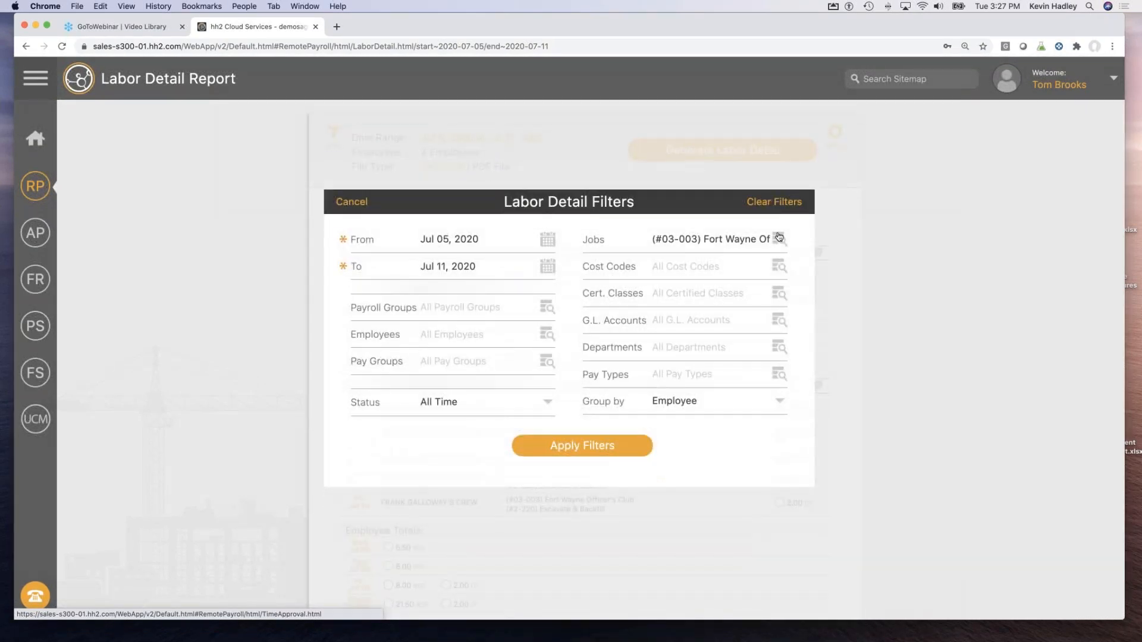
click(761, 202)
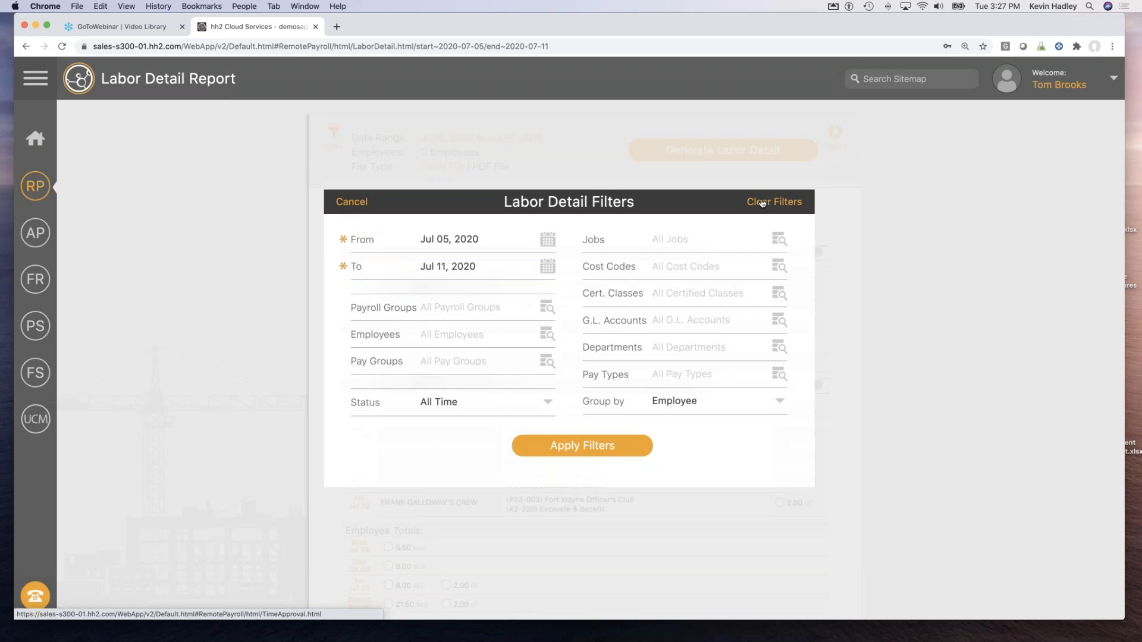
click(591, 448)
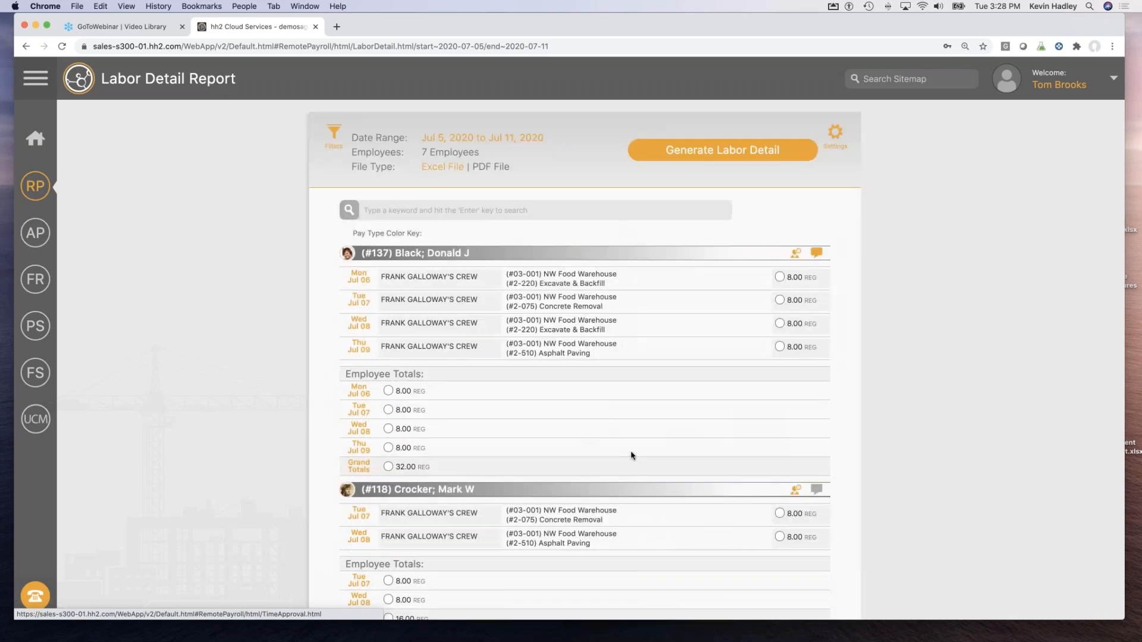
Scroll through the labor report, highlighting Saturday's dictated description.
scroll(632, 455, down, 10)
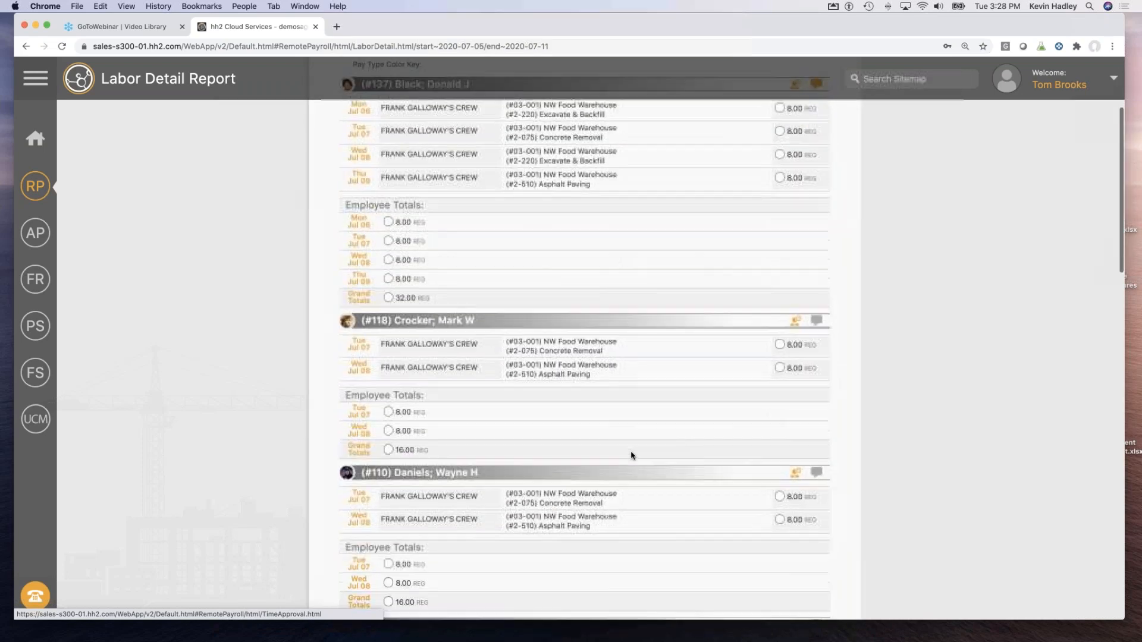
scroll(631, 455, down, 12)
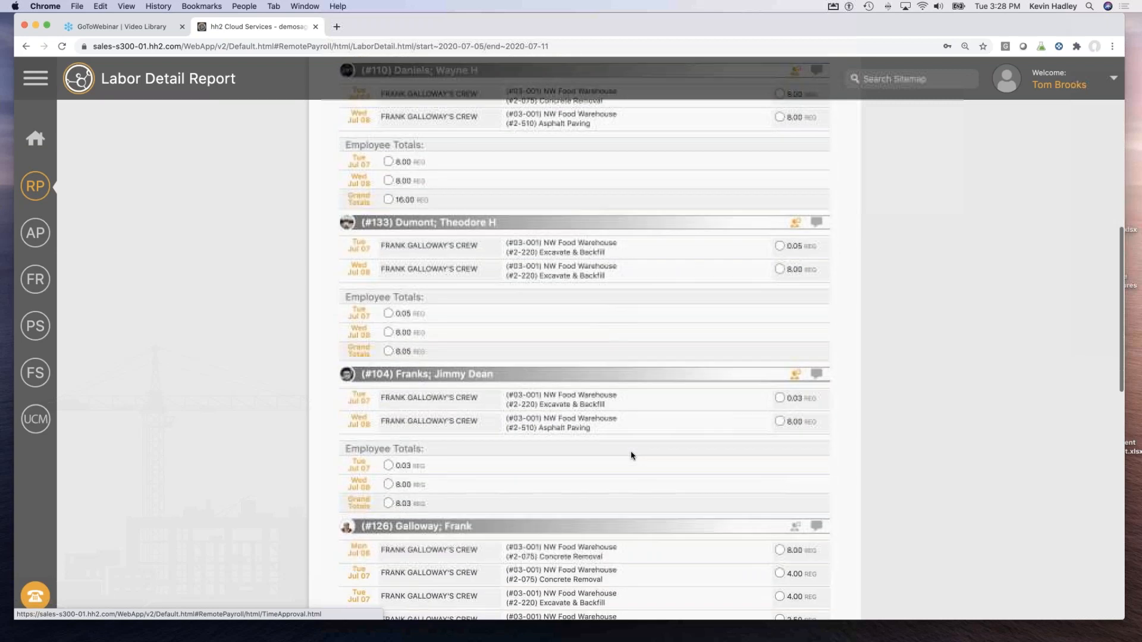
scroll(507, 323, down, 4)
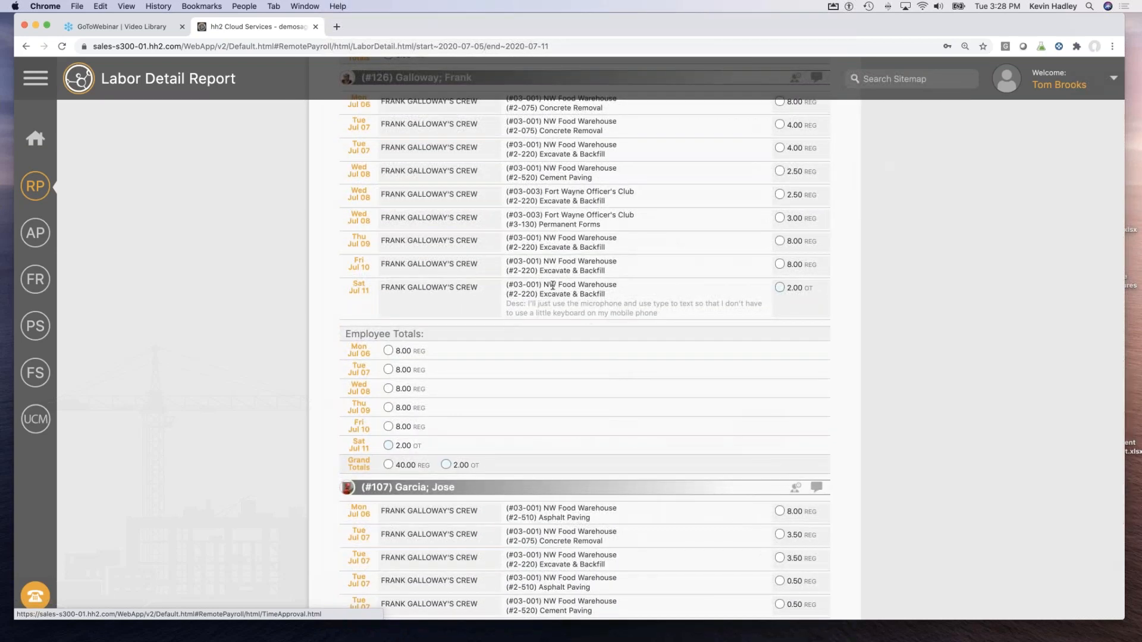
drag(506, 305, 717, 317)
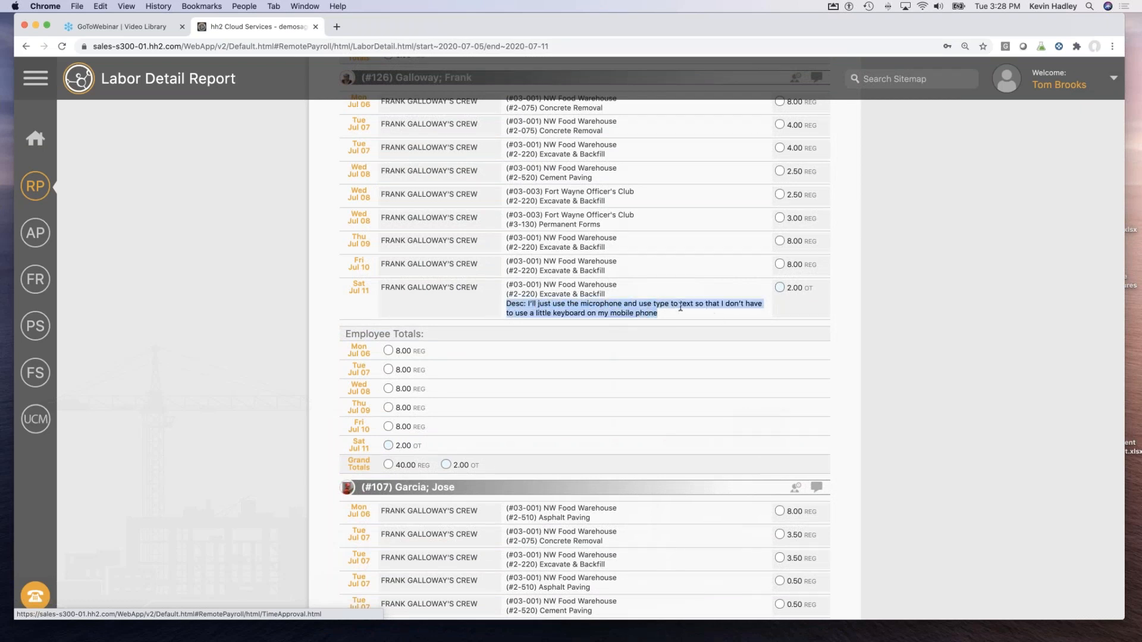
click(726, 318)
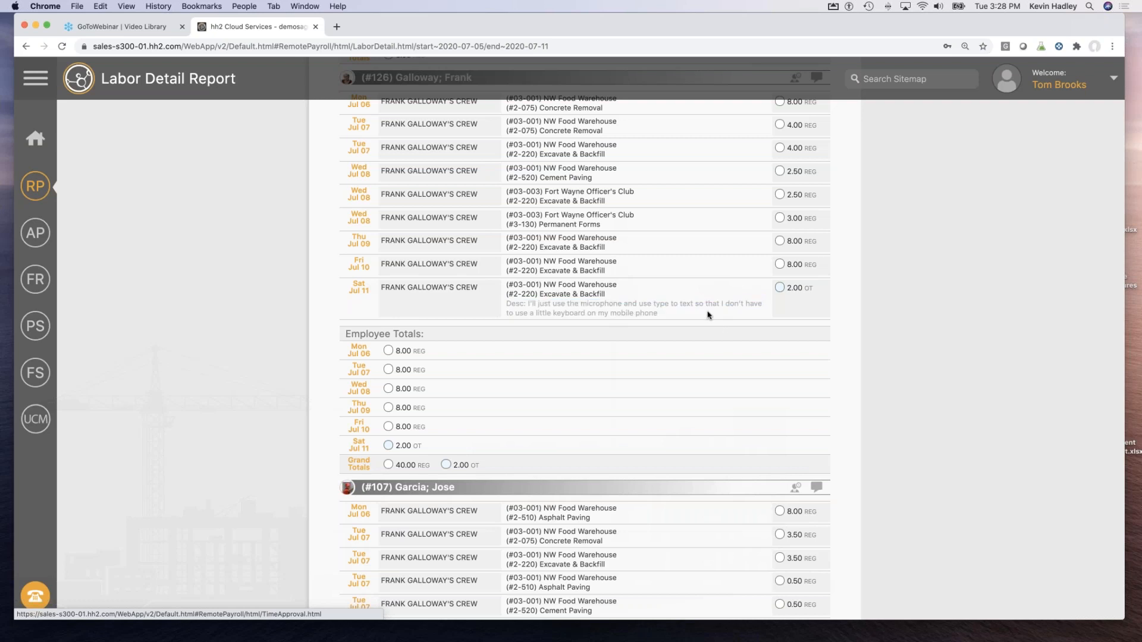
scroll(674, 315, down, 5)
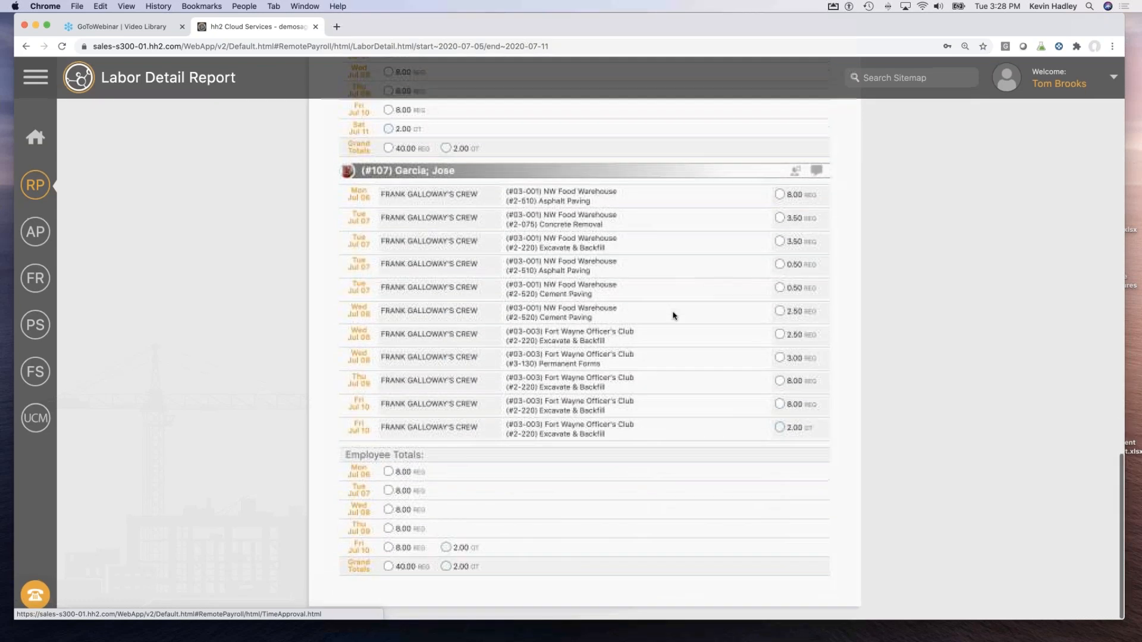
scroll(673, 315, up, 5)
scroll(673, 315, up, 15)
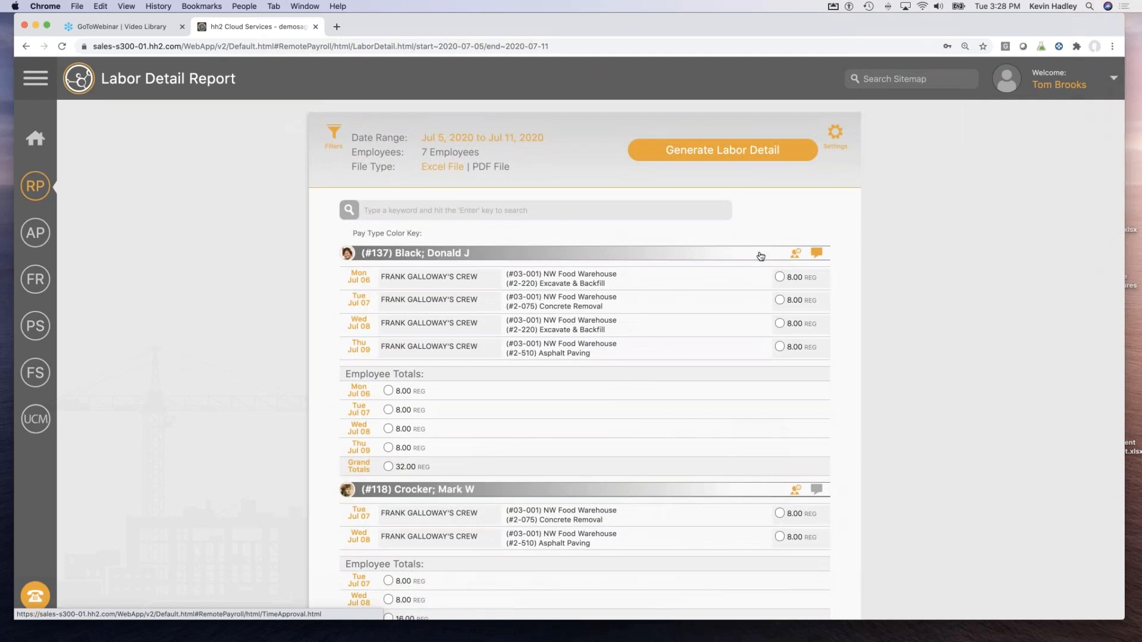
Read the first employee's daily vacation comment, then return to Time Approval.
click(817, 254)
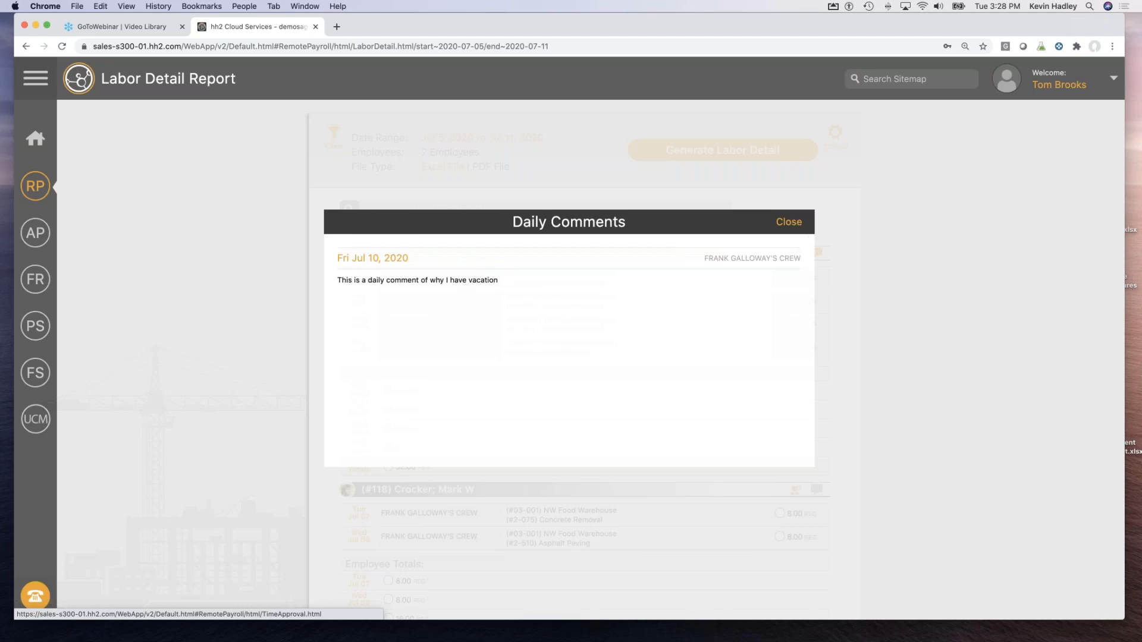
click(788, 222)
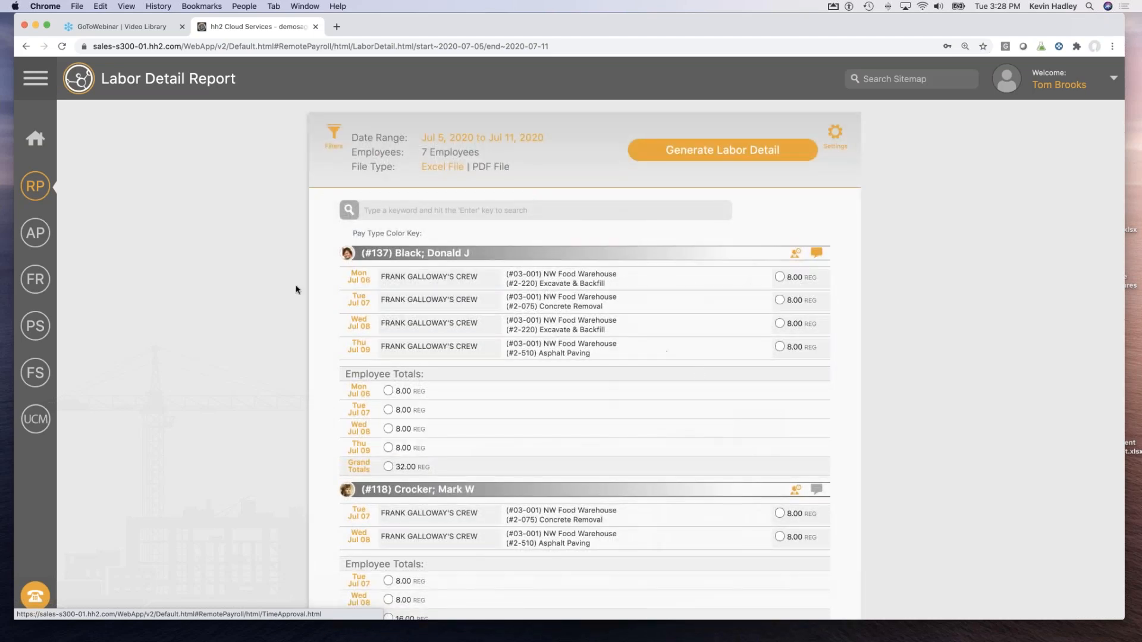
click(41, 192)
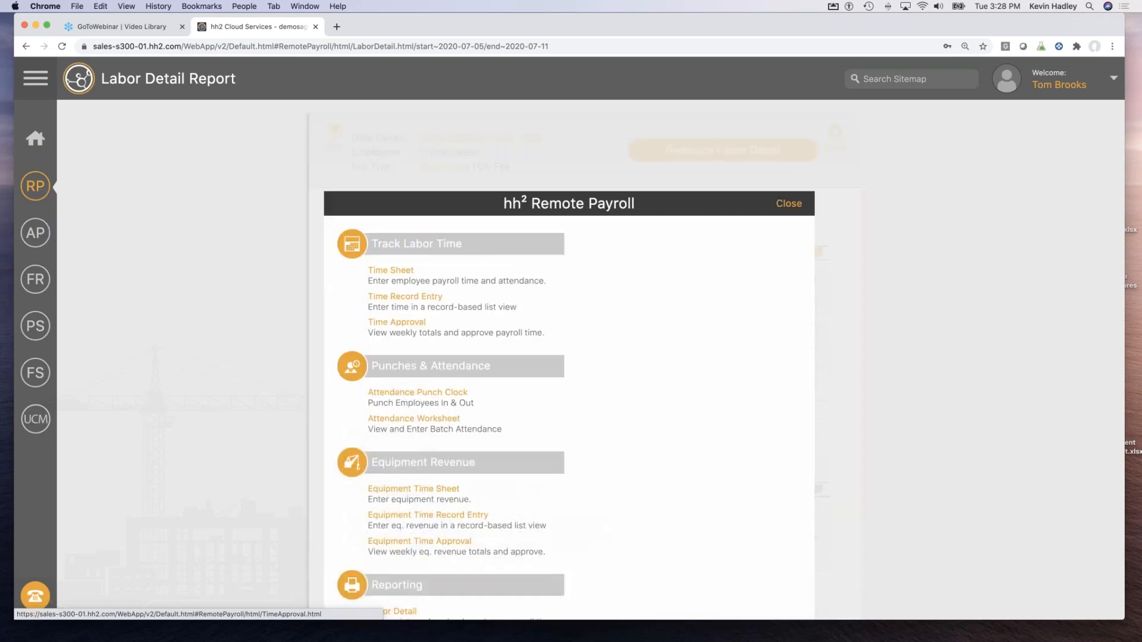
click(410, 325)
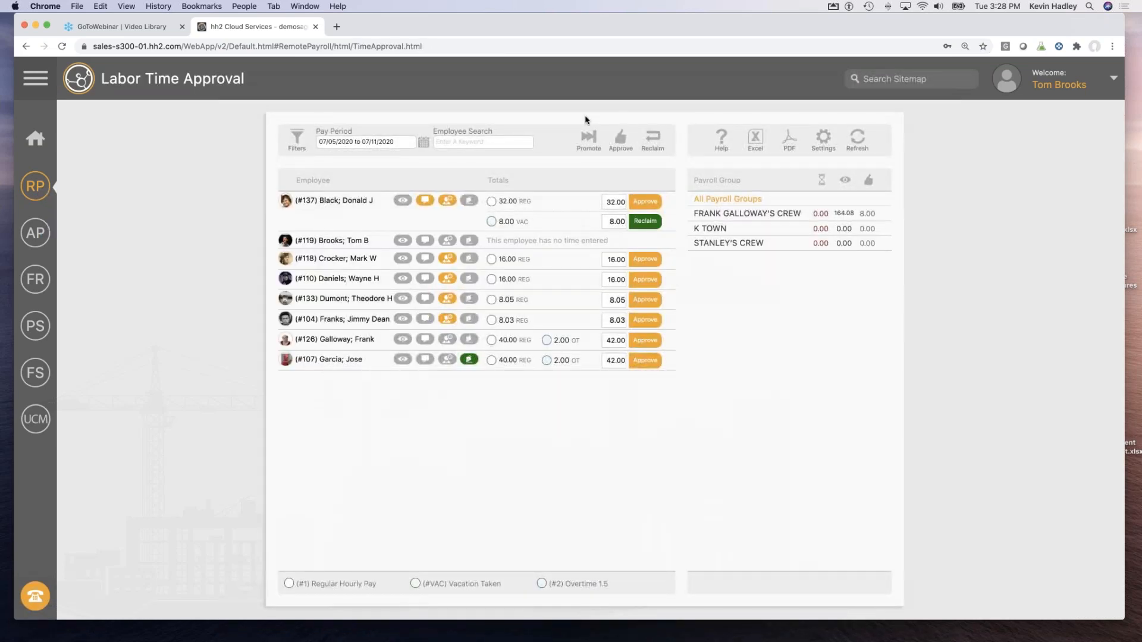
Approve all employees' time for the pay period and log out.
click(623, 142)
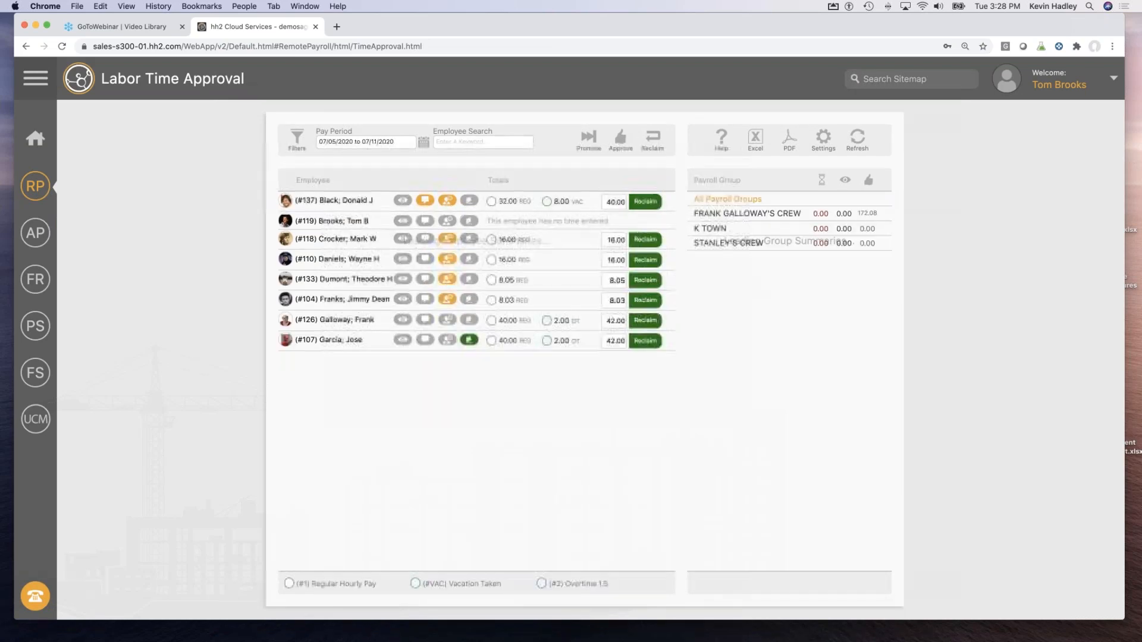
click(1035, 84)
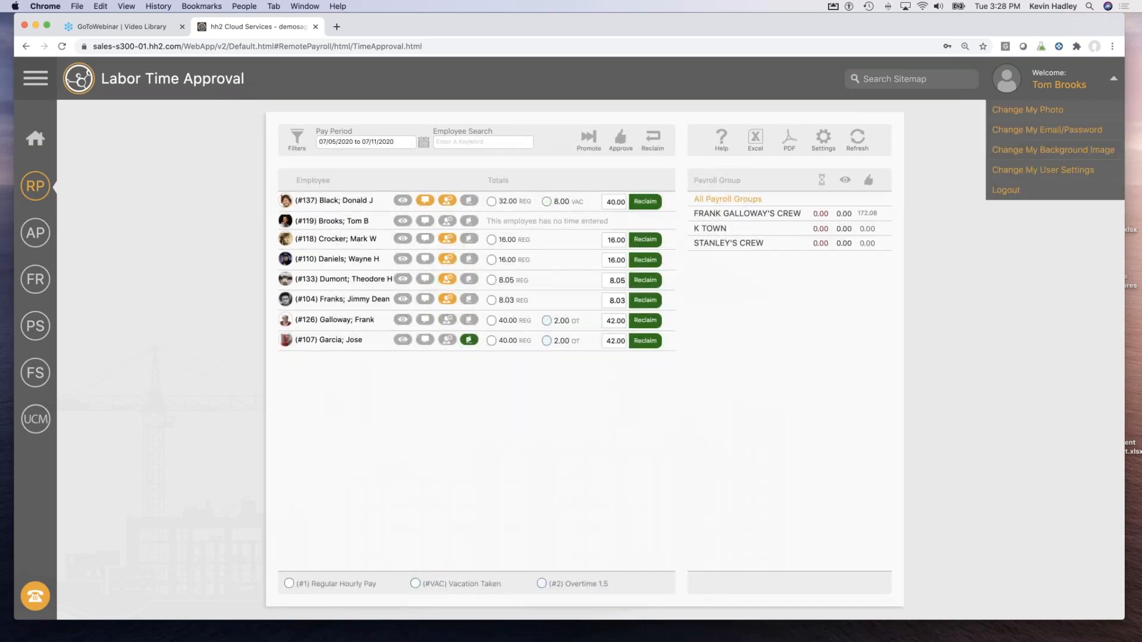
click(1005, 190)
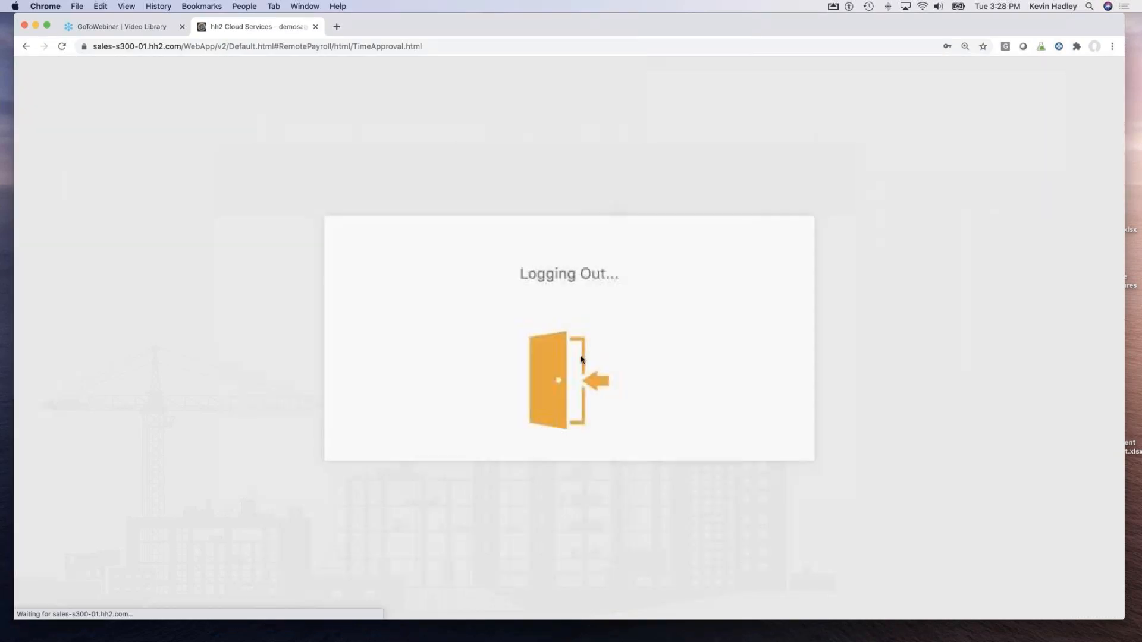
Sign back in using another user's saved login.
click(538, 394)
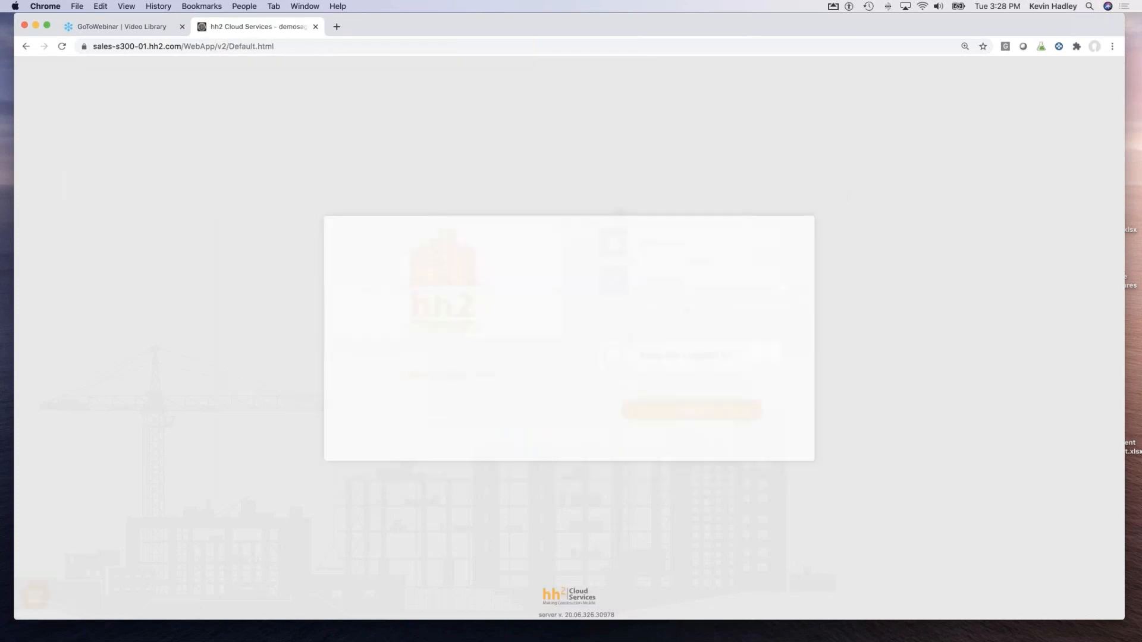
double_click(722, 245)
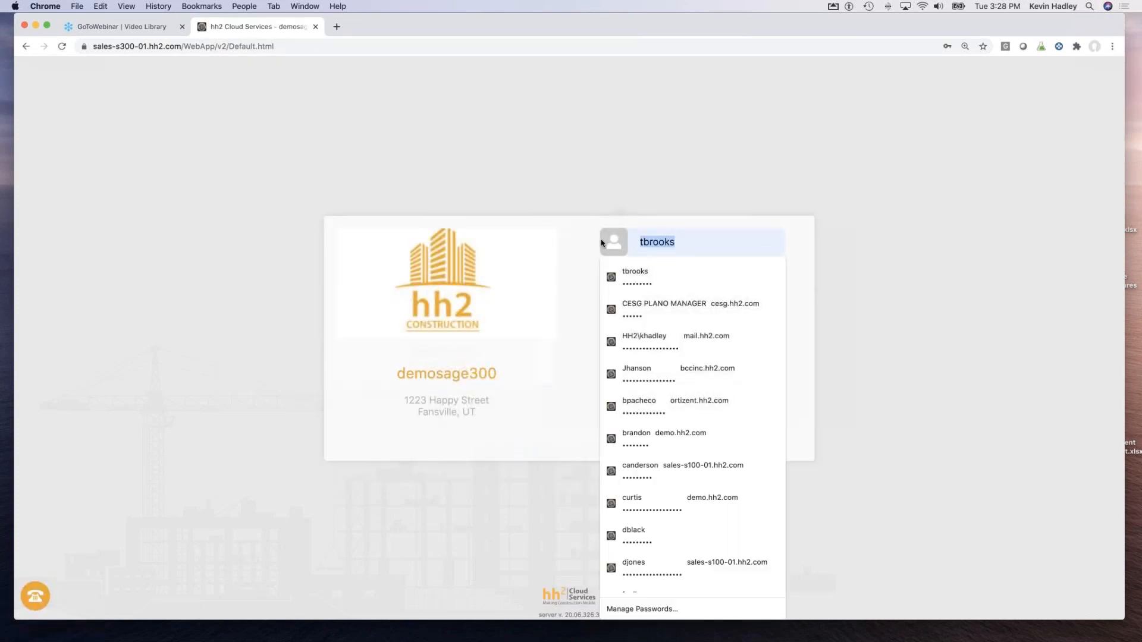
click(622, 273)
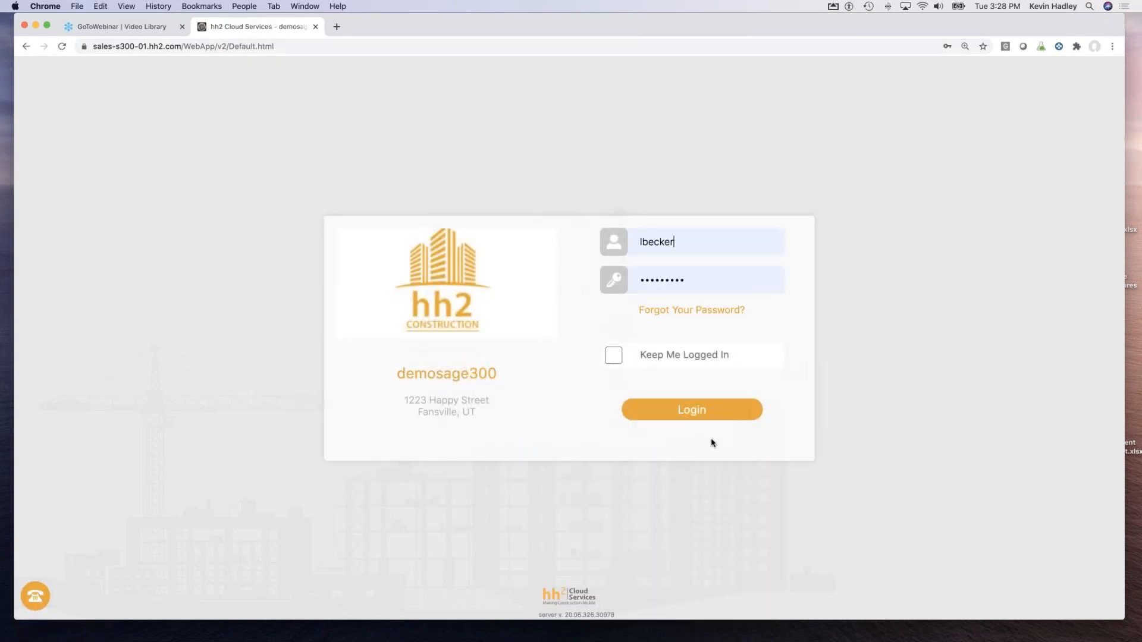
click(704, 412)
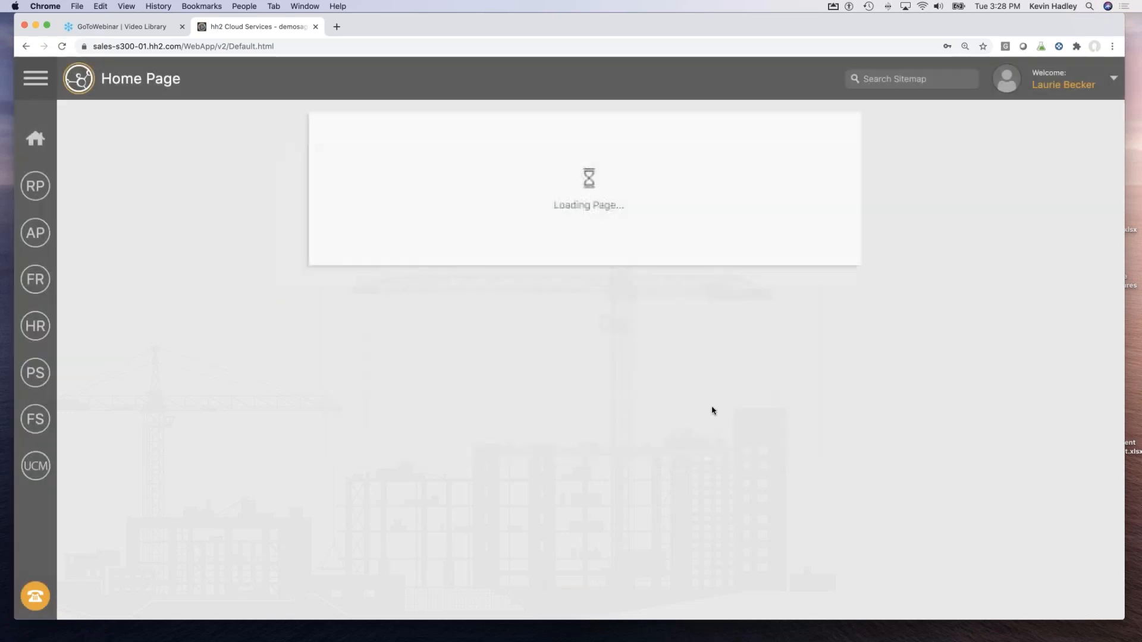
Promote the first employee's approved time into a single 40.00 total.
click(438, 186)
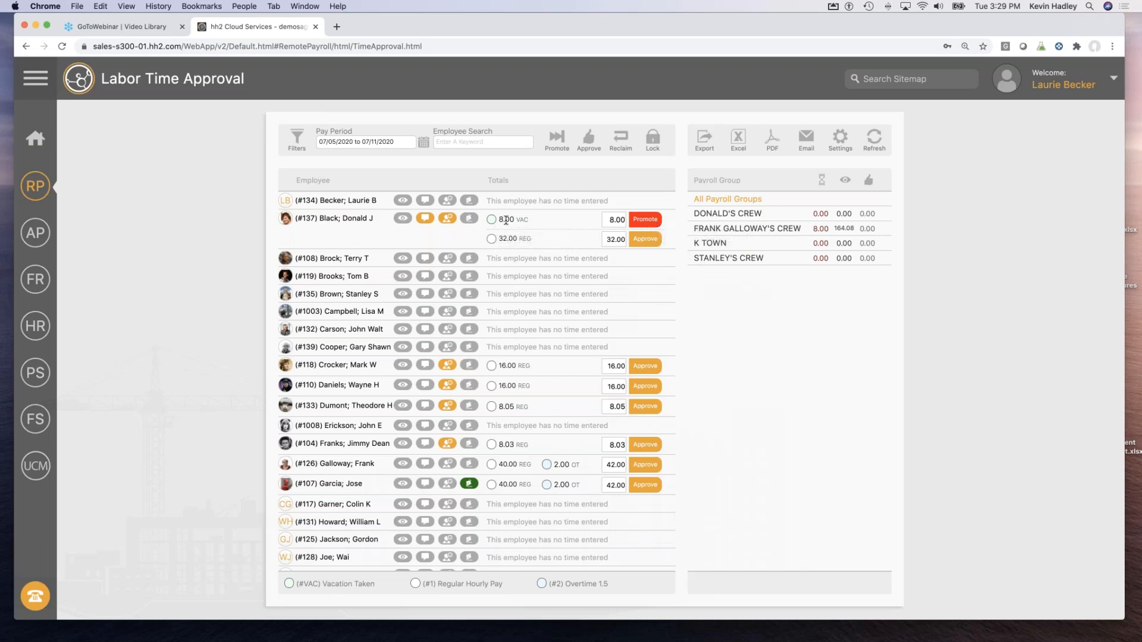
click(642, 222)
click(632, 355)
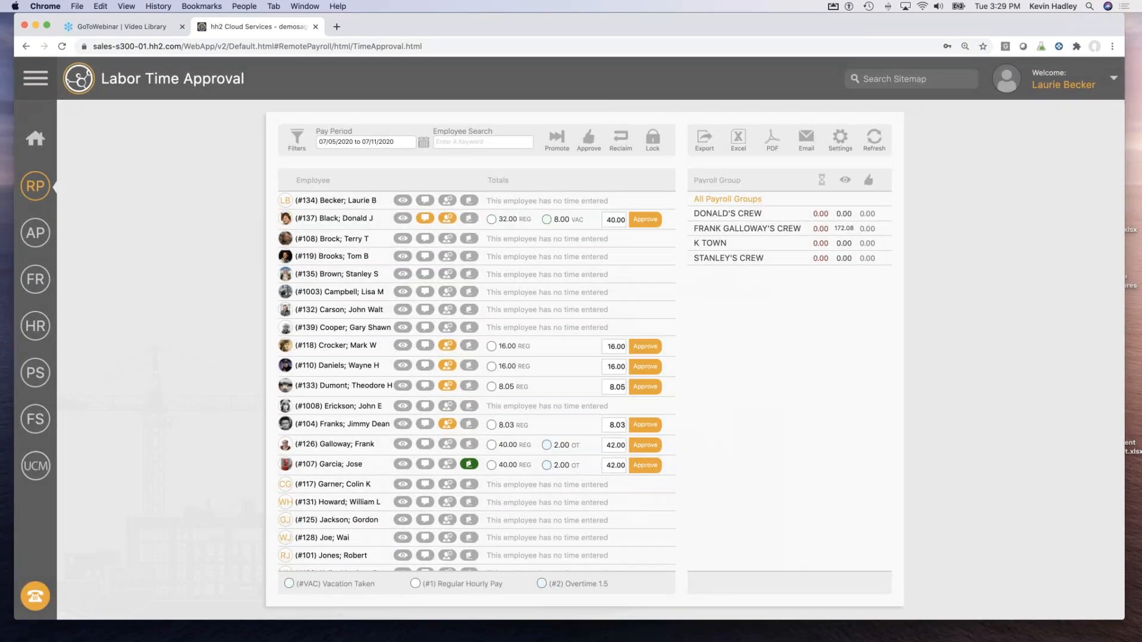
View all of that employee's time entries for the week, then close the listing.
click(404, 219)
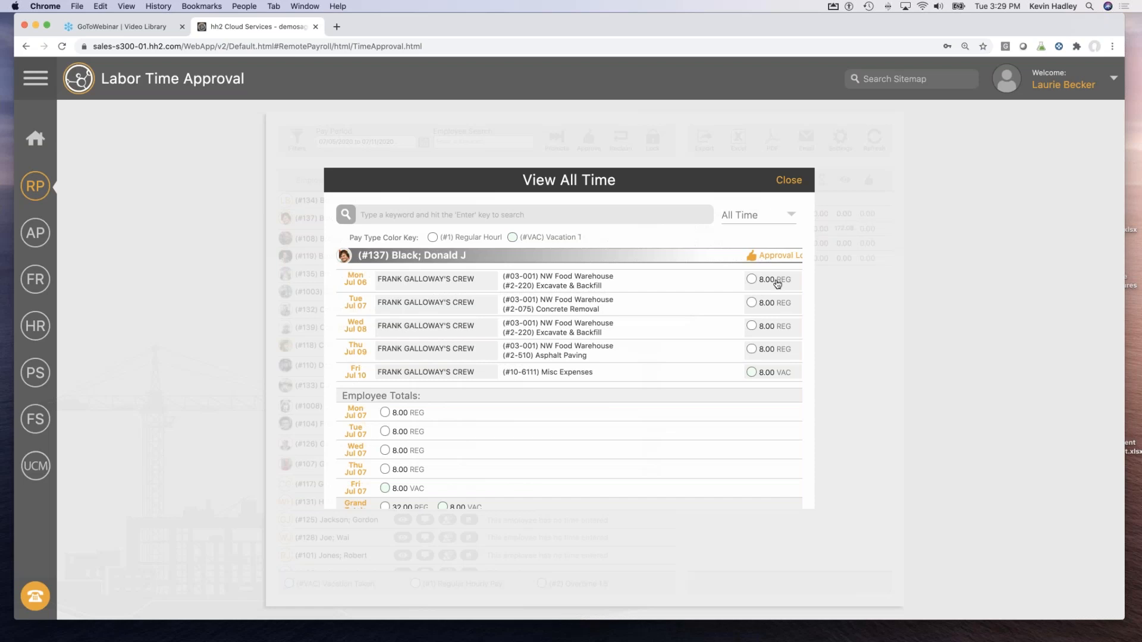
scroll(558, 362, down, 1)
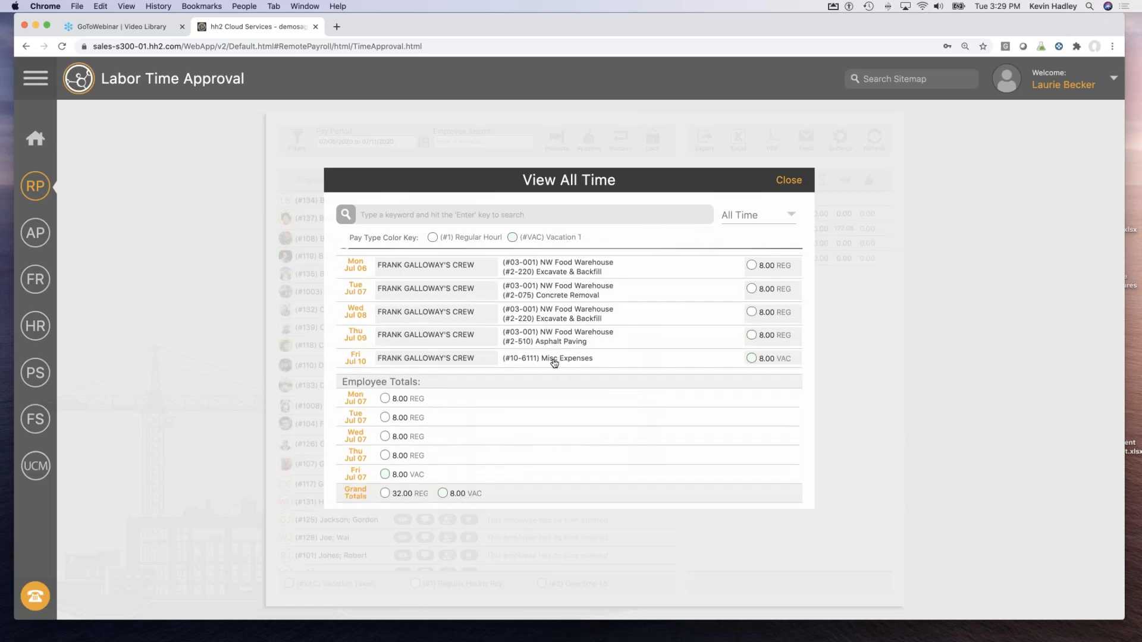
click(782, 181)
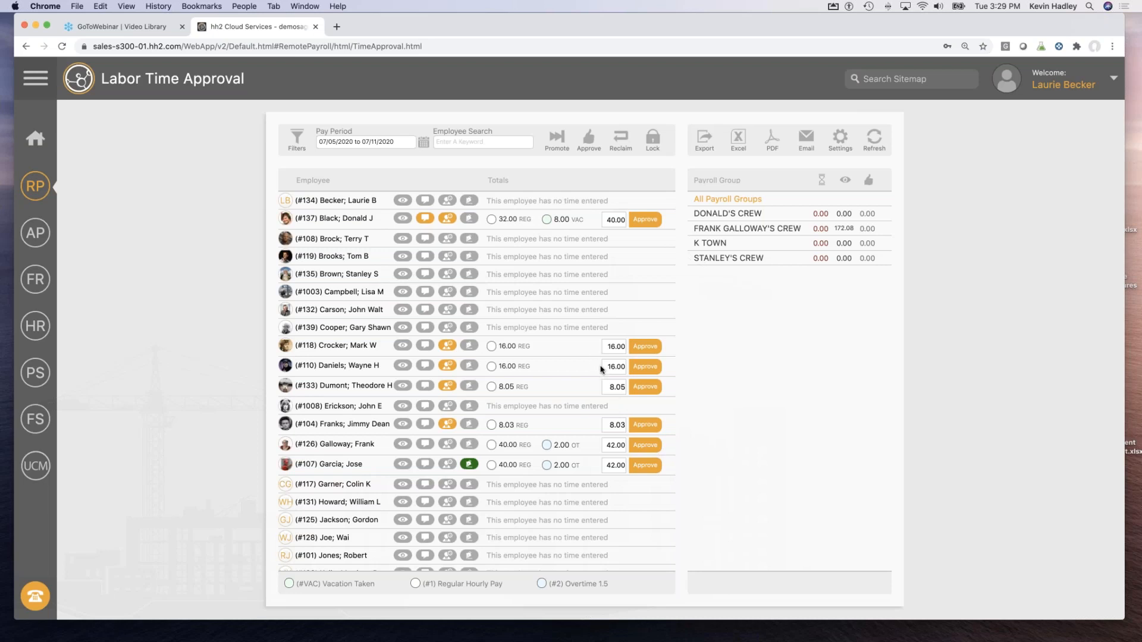
Go to Time Record Entry and scroll to the crew's Saturday Jul 11 overtime record.
click(34, 188)
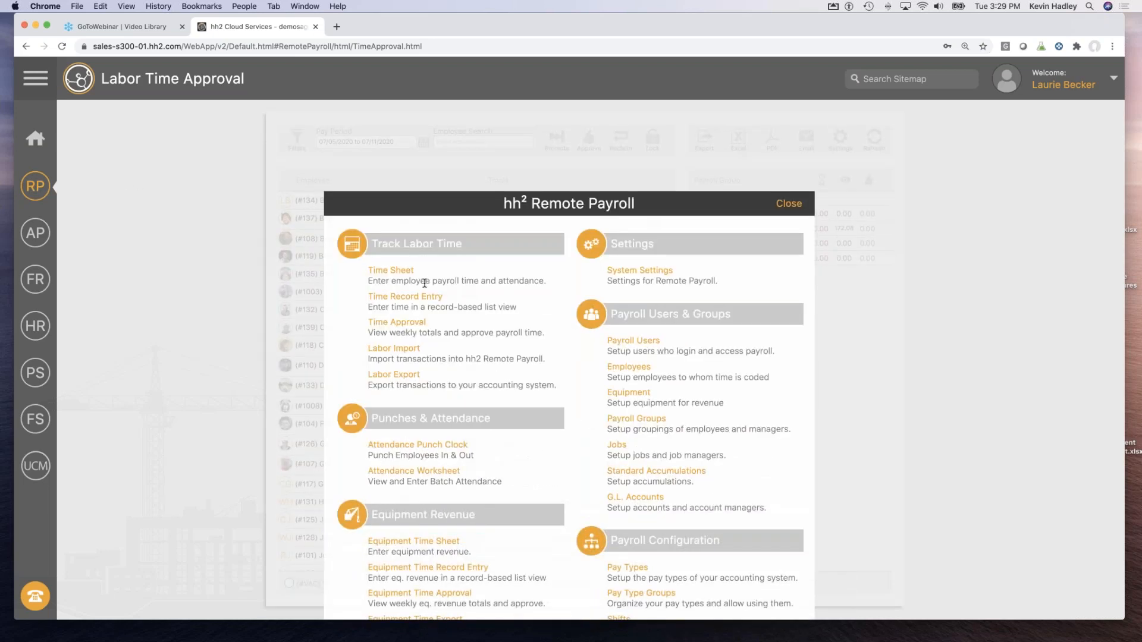
click(404, 298)
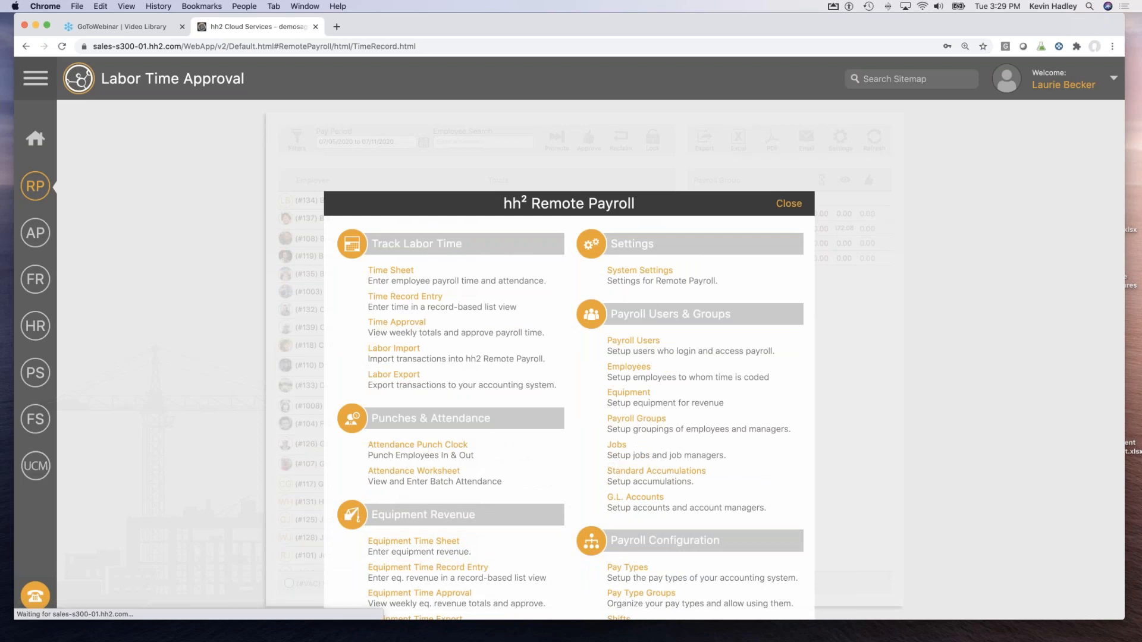
click(35, 188)
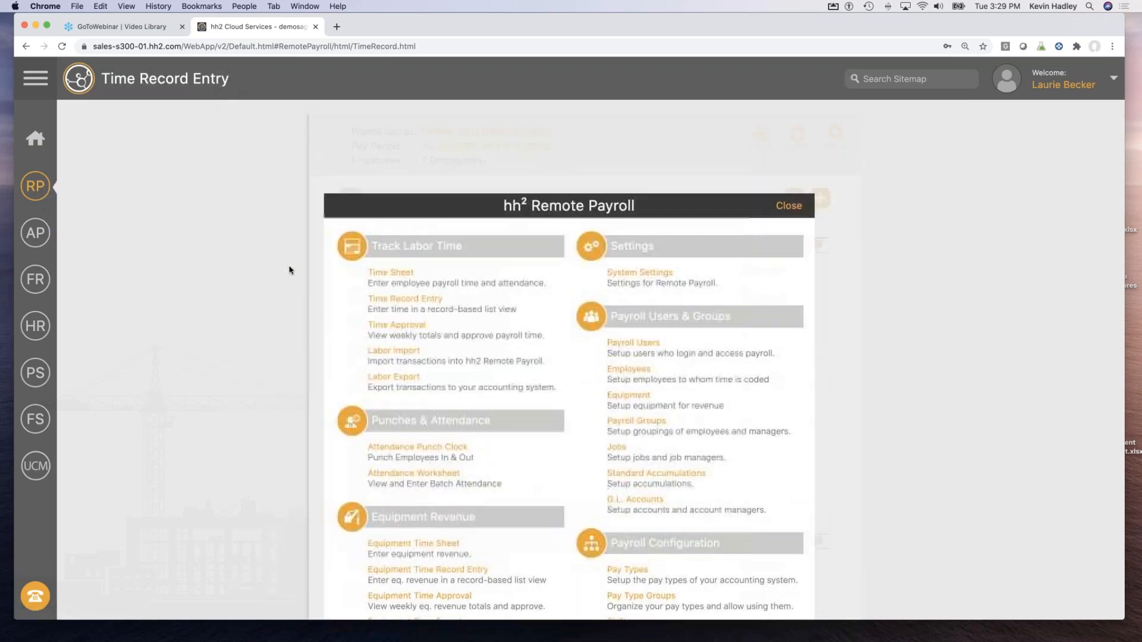
click(409, 297)
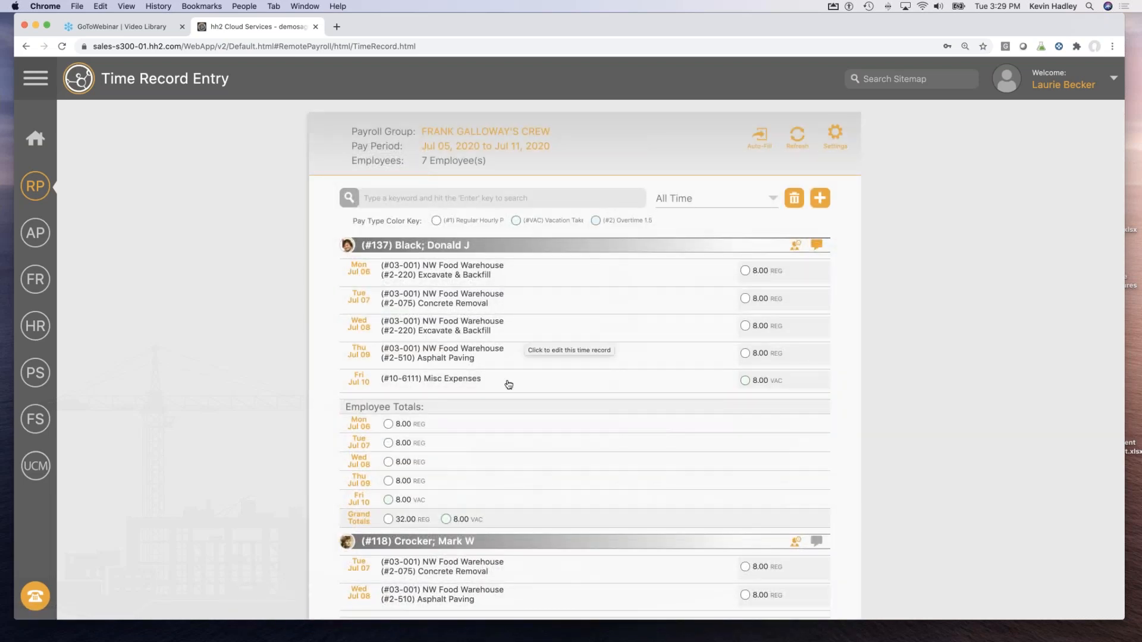
scroll(508, 384, down, 10)
scroll(509, 384, down, 15)
scroll(509, 384, down, 2)
scroll(493, 297, up, 15)
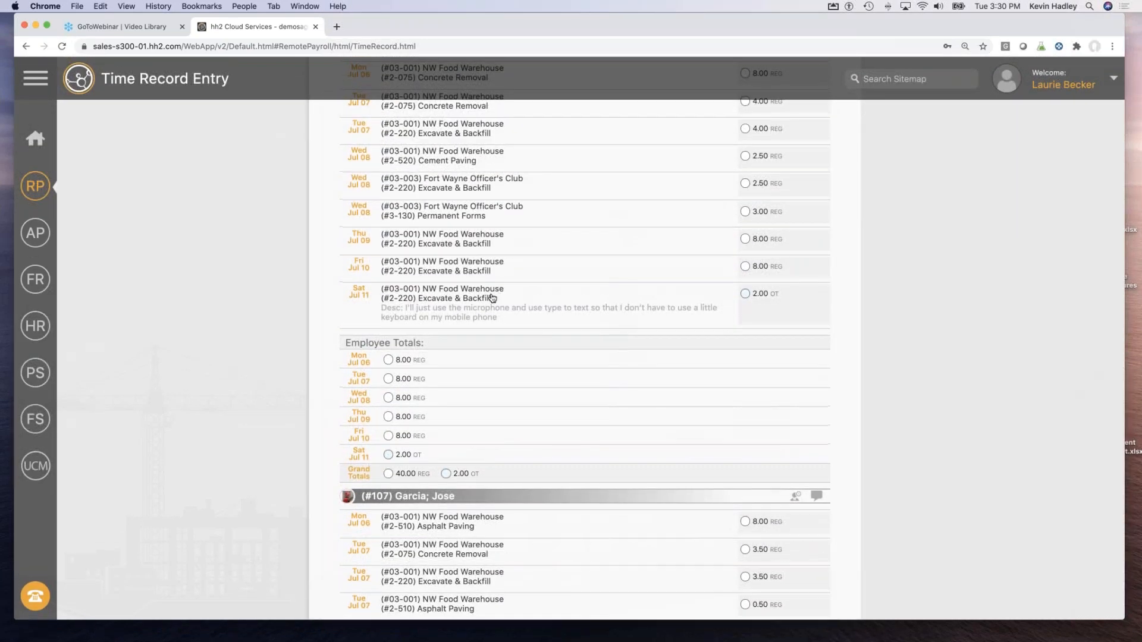
scroll(493, 298, up, 5)
scroll(470, 427, up, 1)
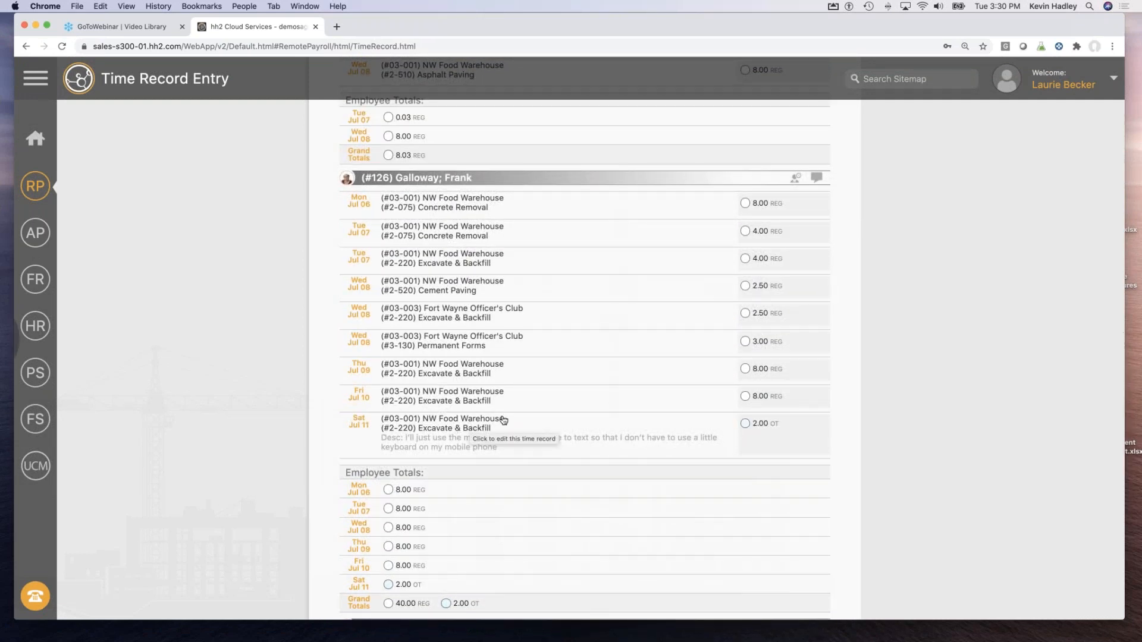
Set the Sat Jul 11 2.00 overtime record's cost code to Concrete Removal (#2-075) and save.
click(479, 427)
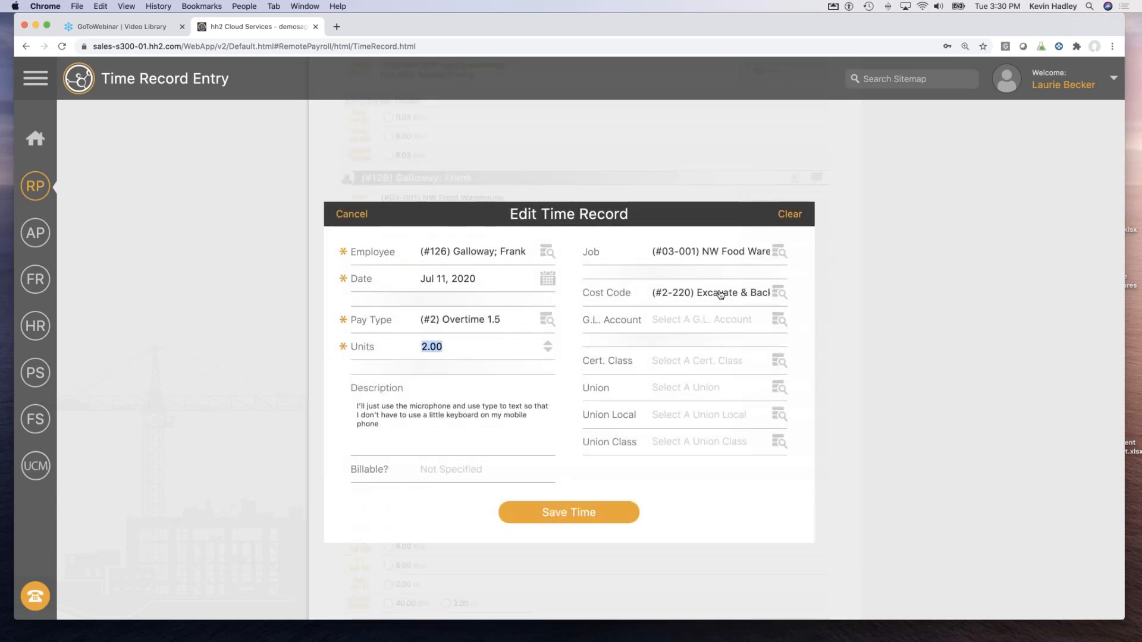
click(720, 294)
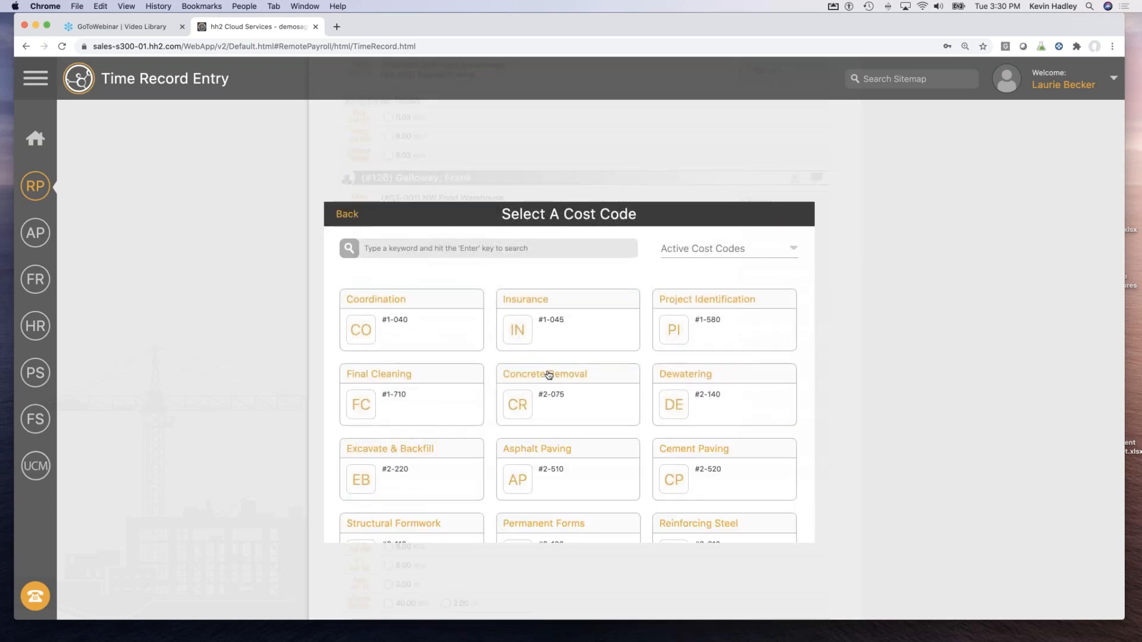
click(548, 374)
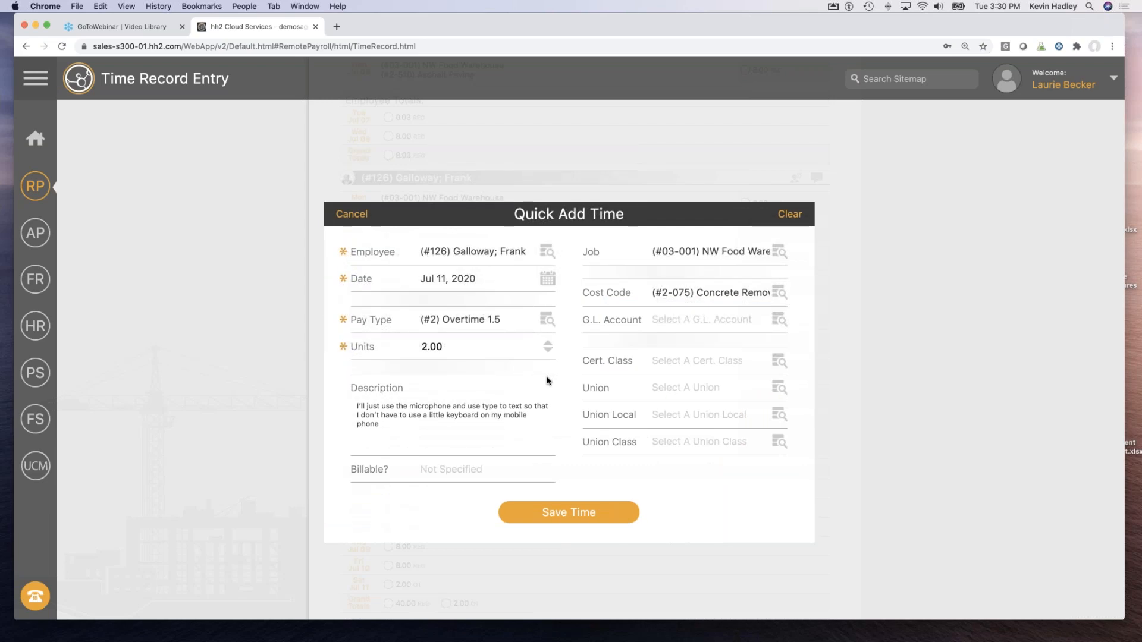
click(567, 515)
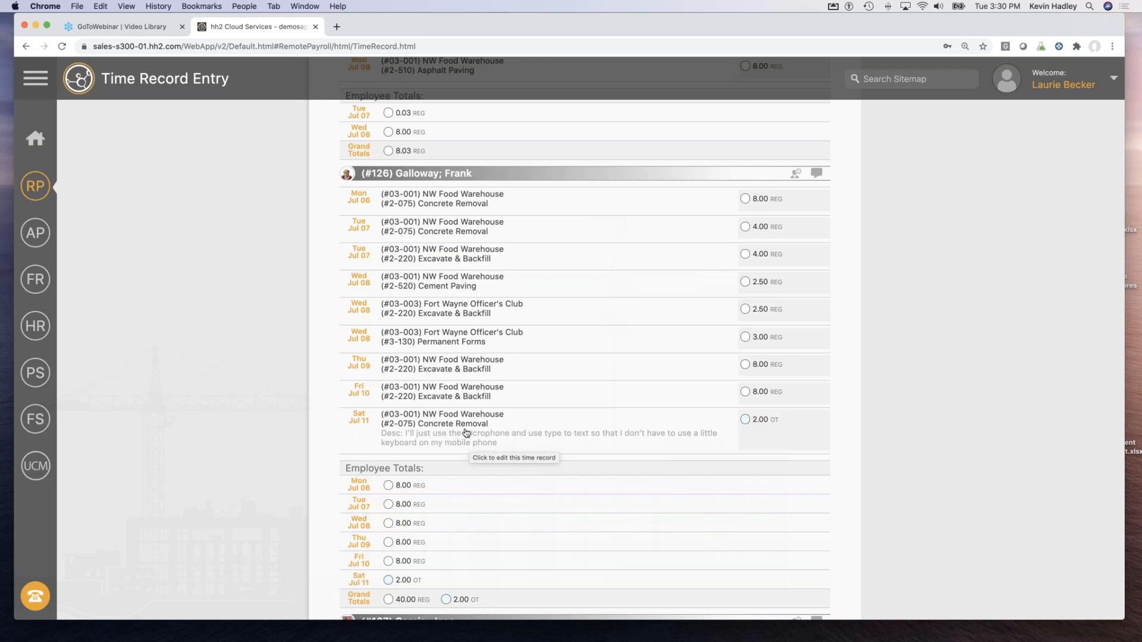
scroll(466, 432, up, 20)
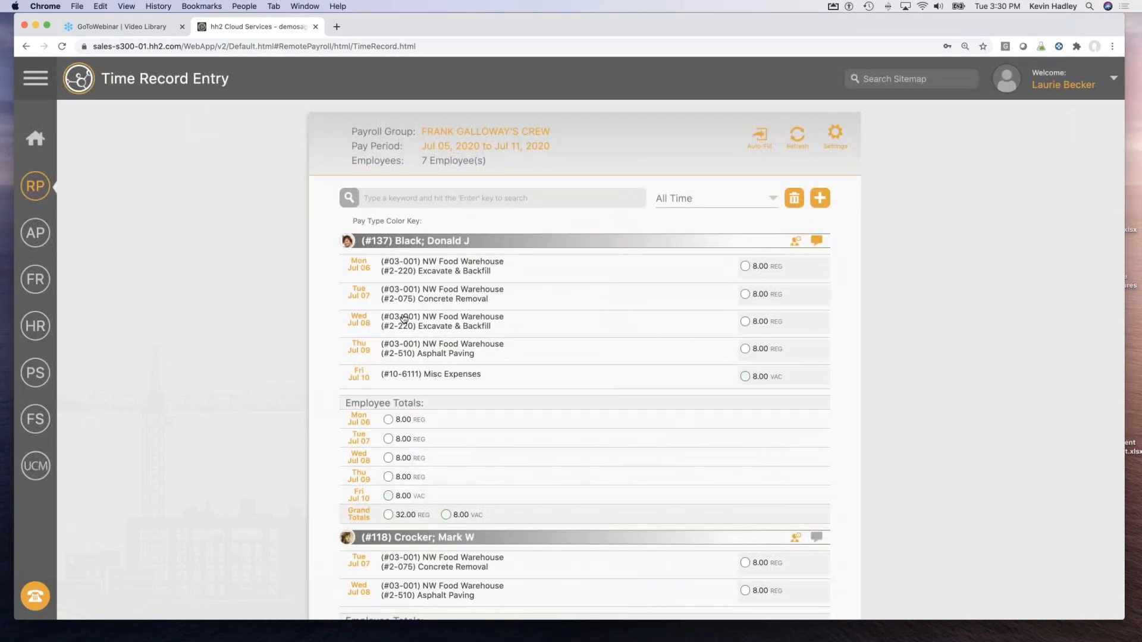
Pass through Time Approval, then open today's Attendance Worksheet from the Remote Payroll menu.
click(36, 185)
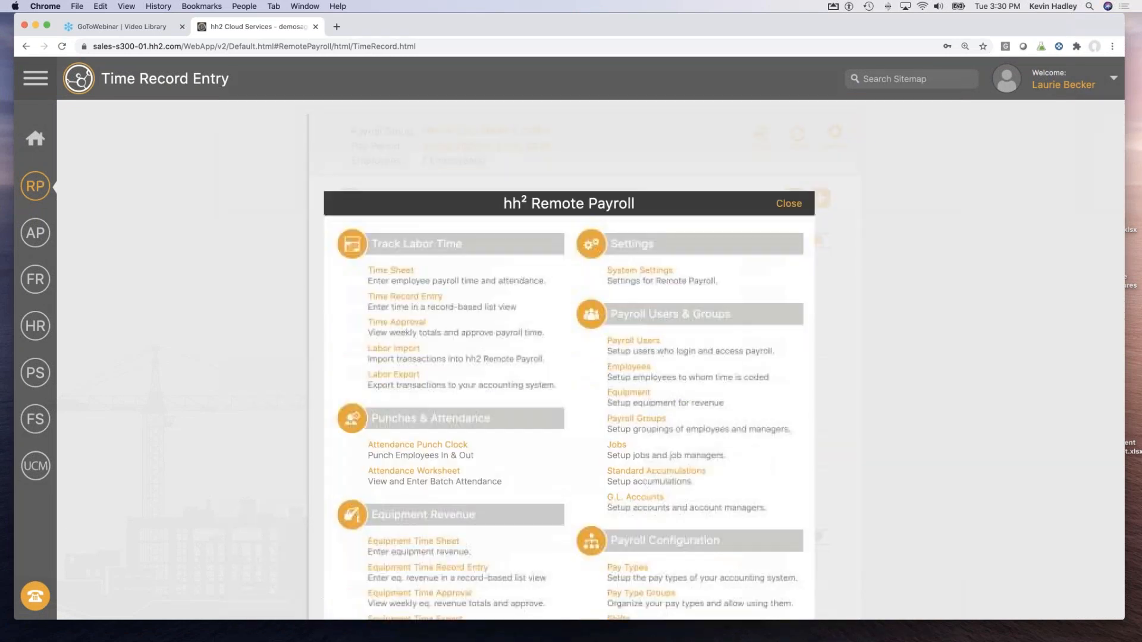
click(396, 327)
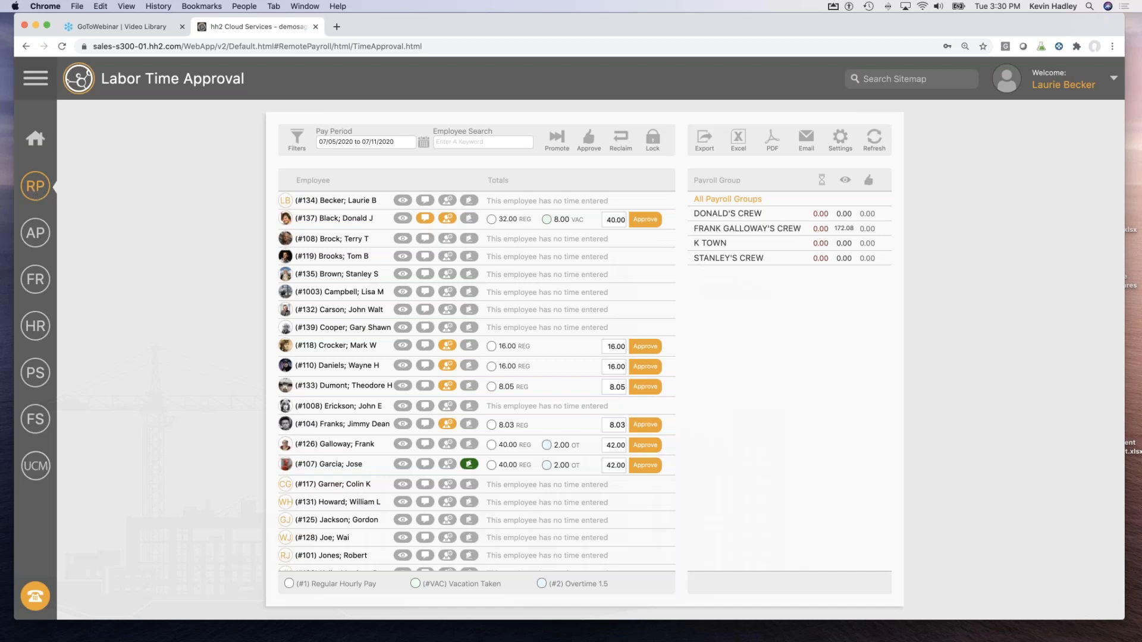
click(35, 187)
scroll(569, 339, down, 5)
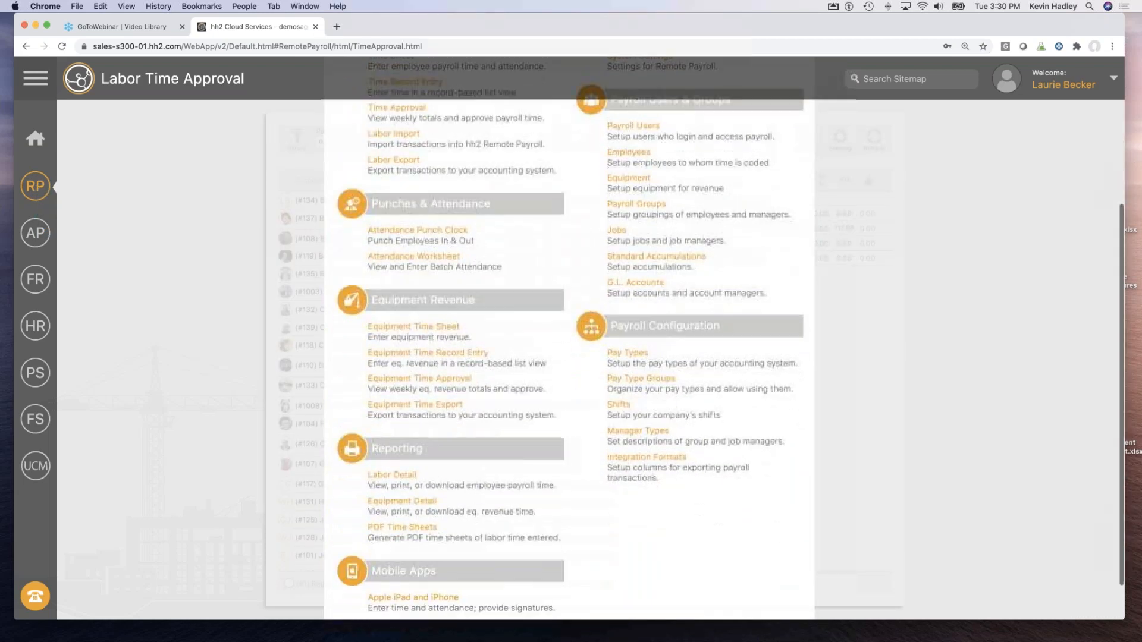
click(416, 256)
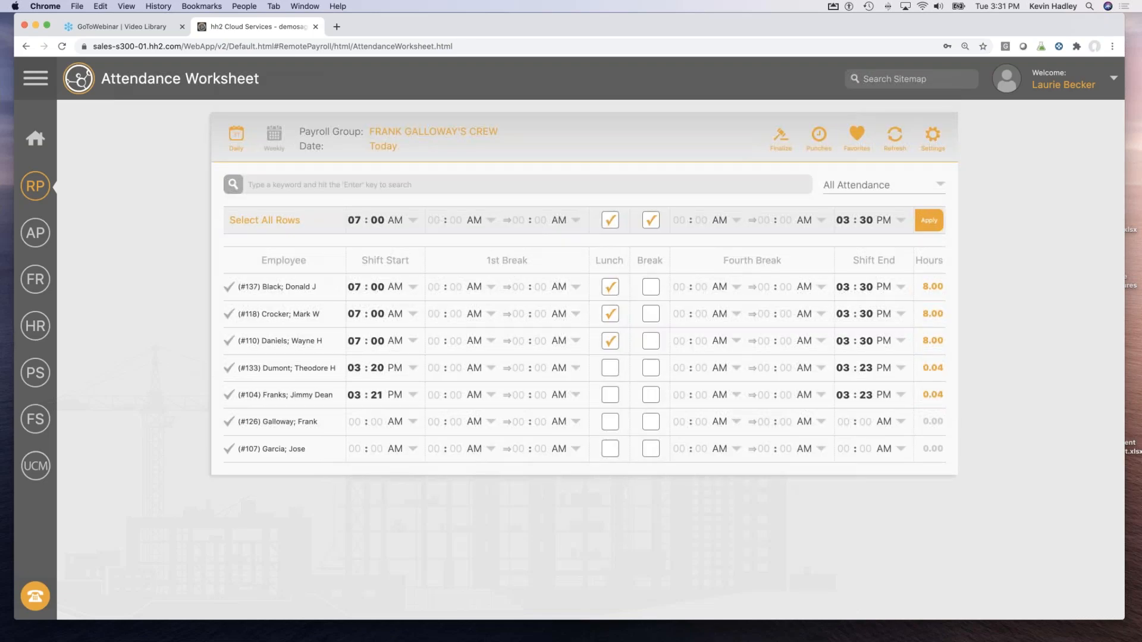
Look through the crew's Jul 7 punches and a punch-in photo, then plot the punch locations on a map.
click(818, 138)
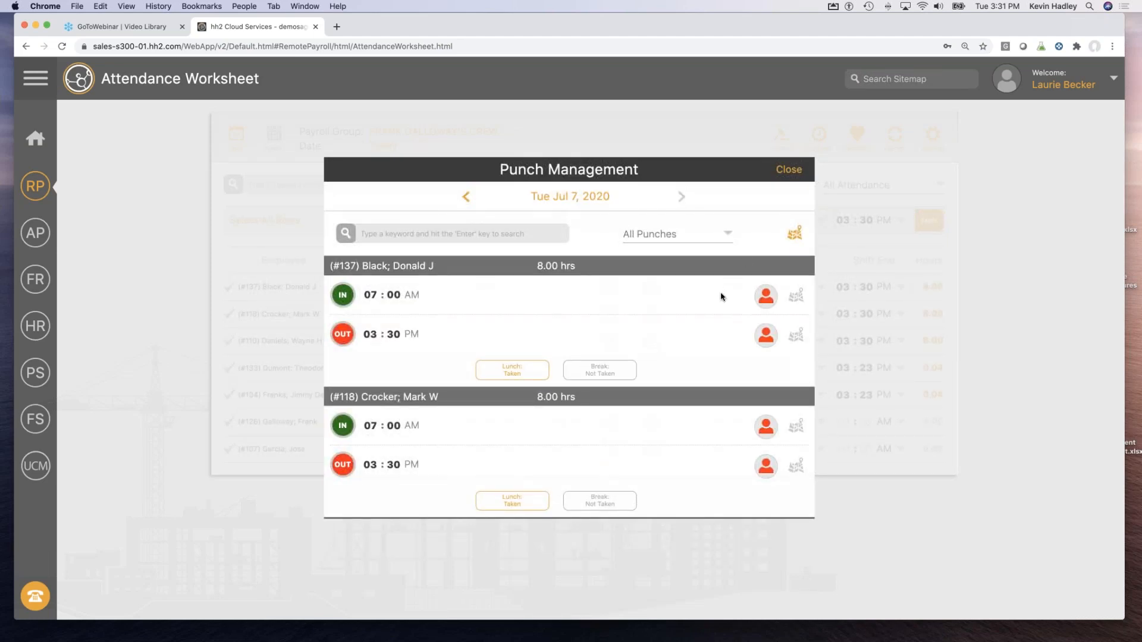
scroll(721, 297, down, 6)
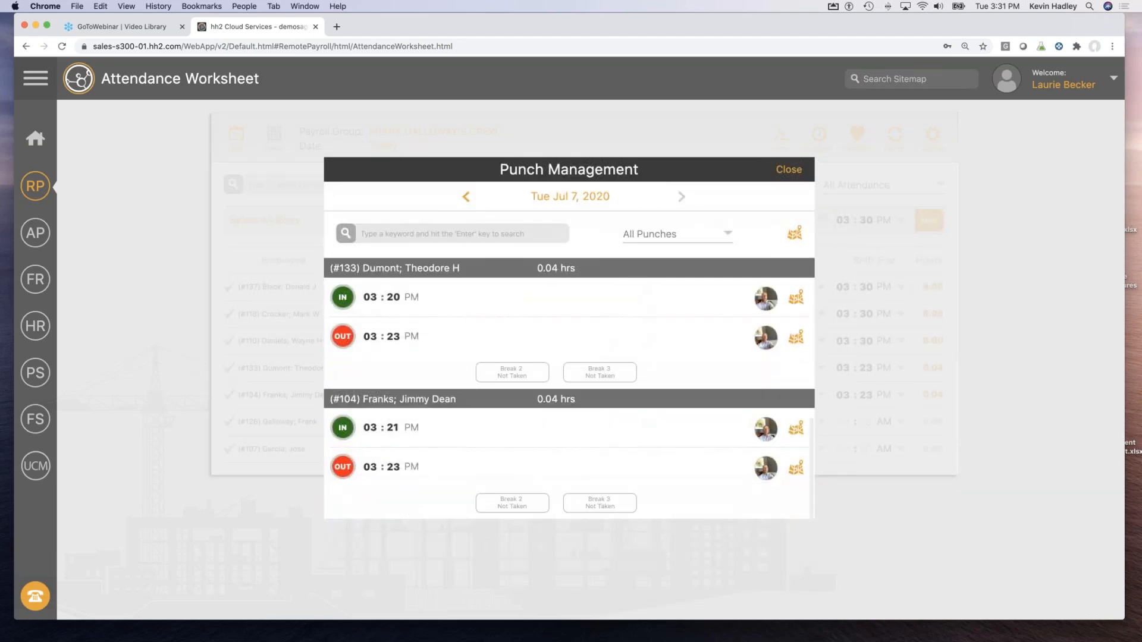
click(767, 299)
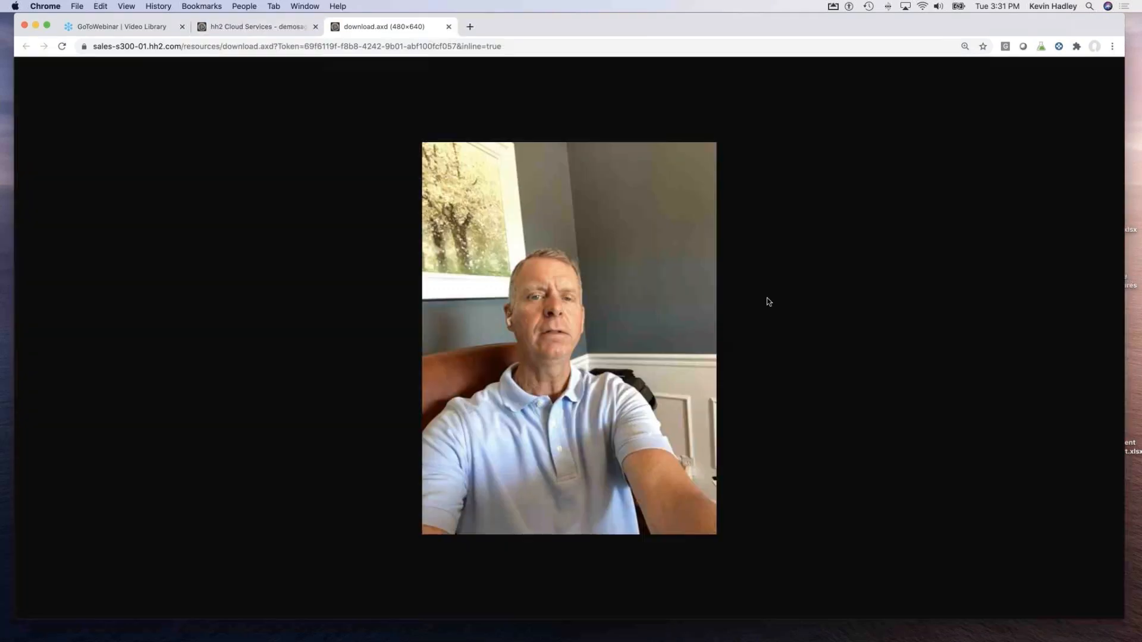
click(449, 26)
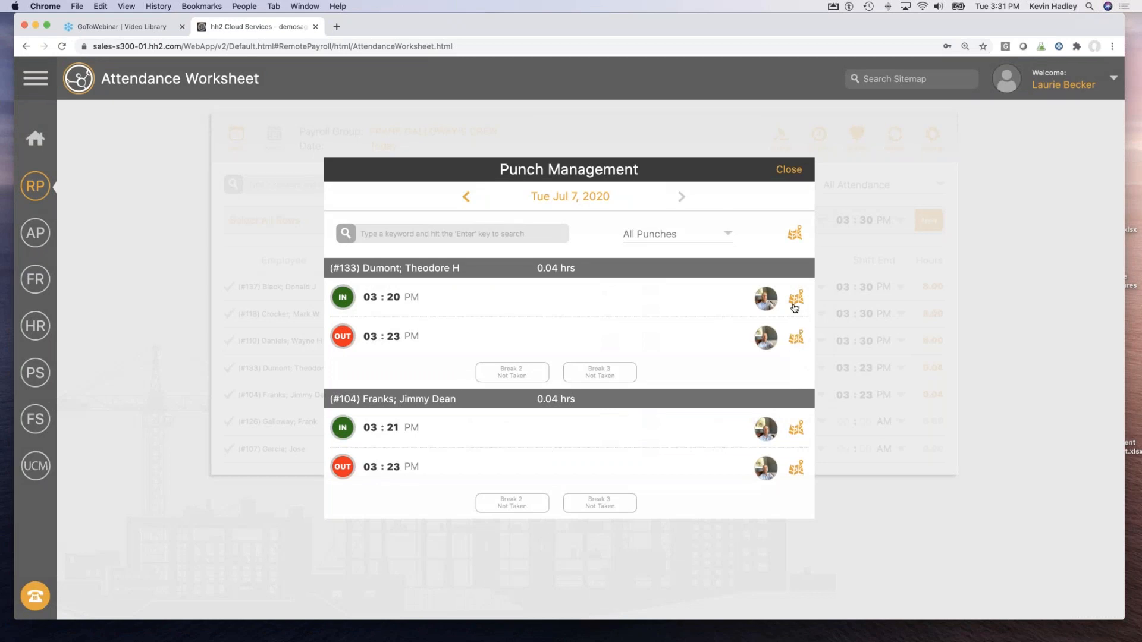
click(792, 236)
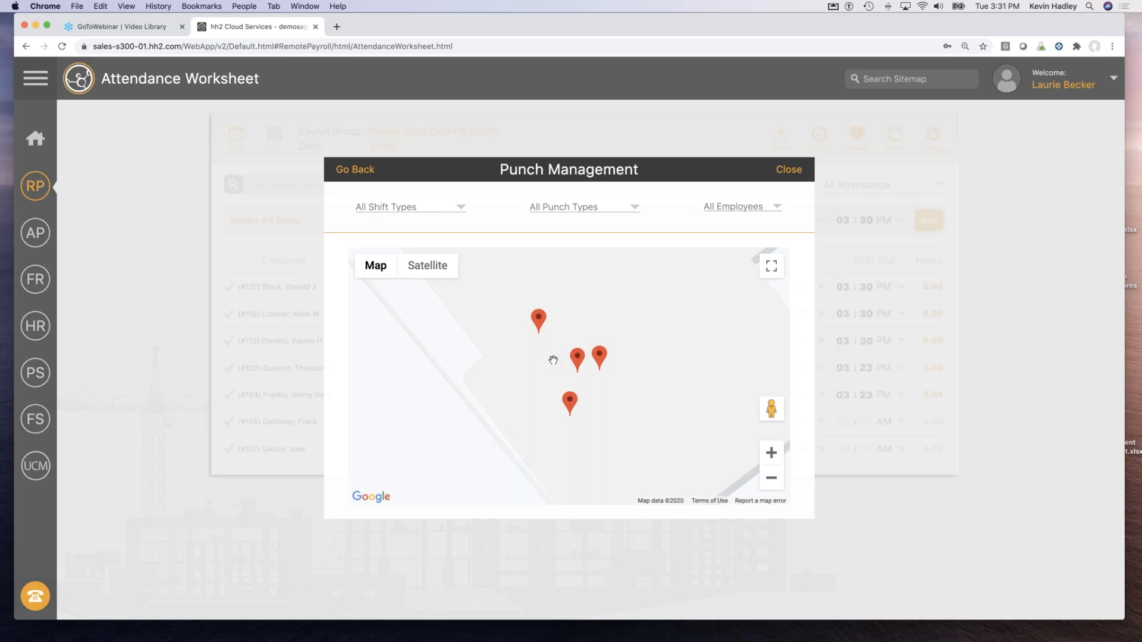
Check shift start and end details on three punch markers, including a 3:23 pm end, then zoom out four steps.
click(580, 357)
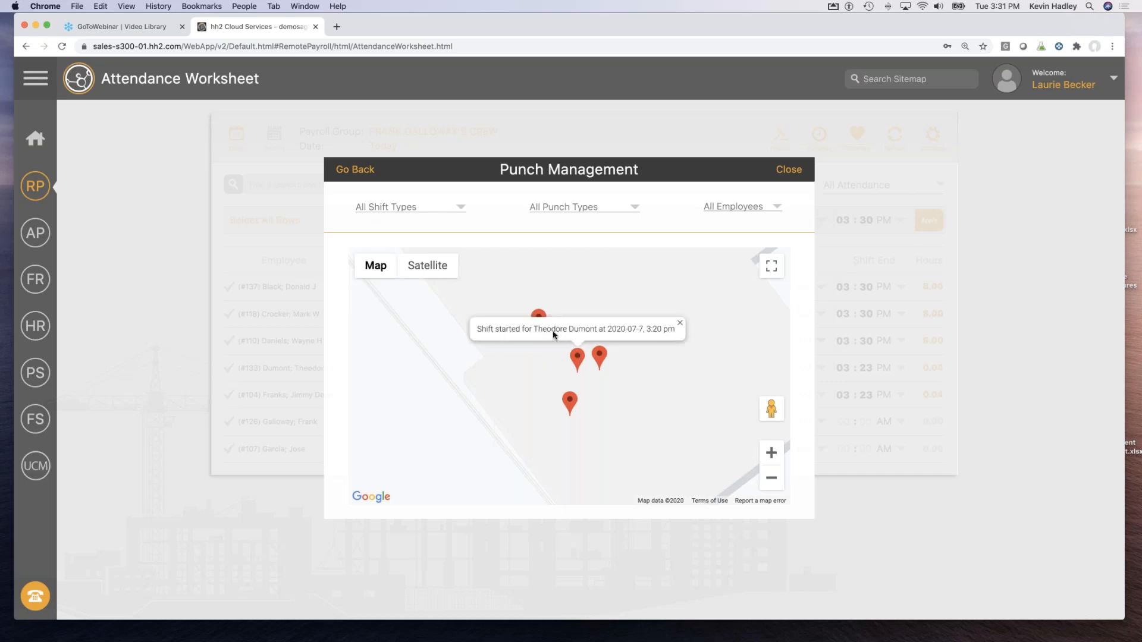
click(600, 356)
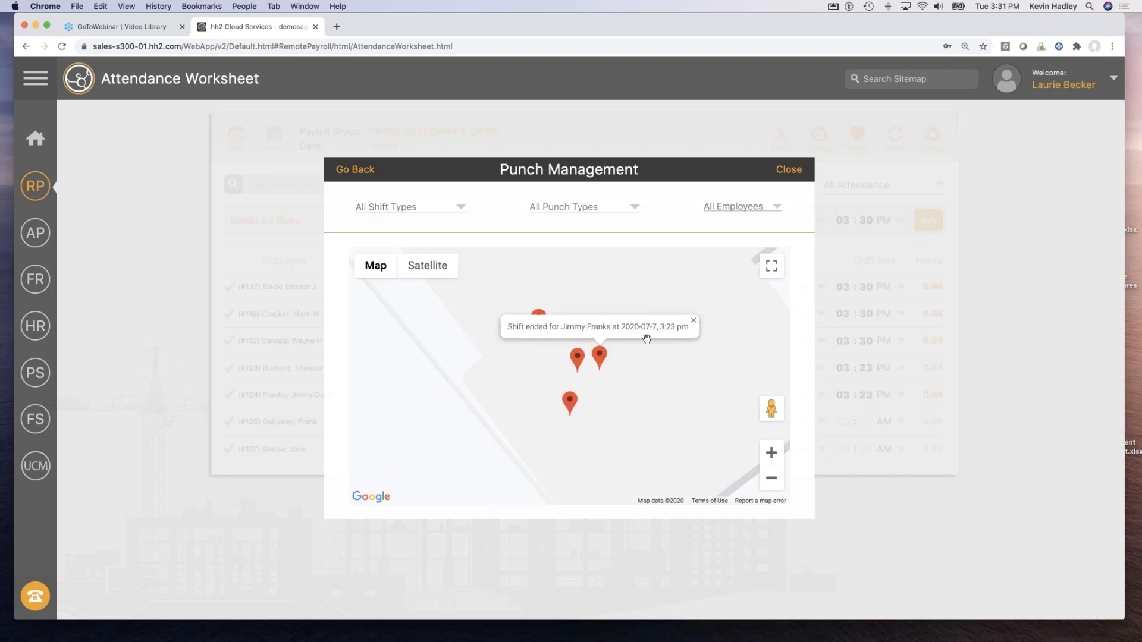
click(576, 405)
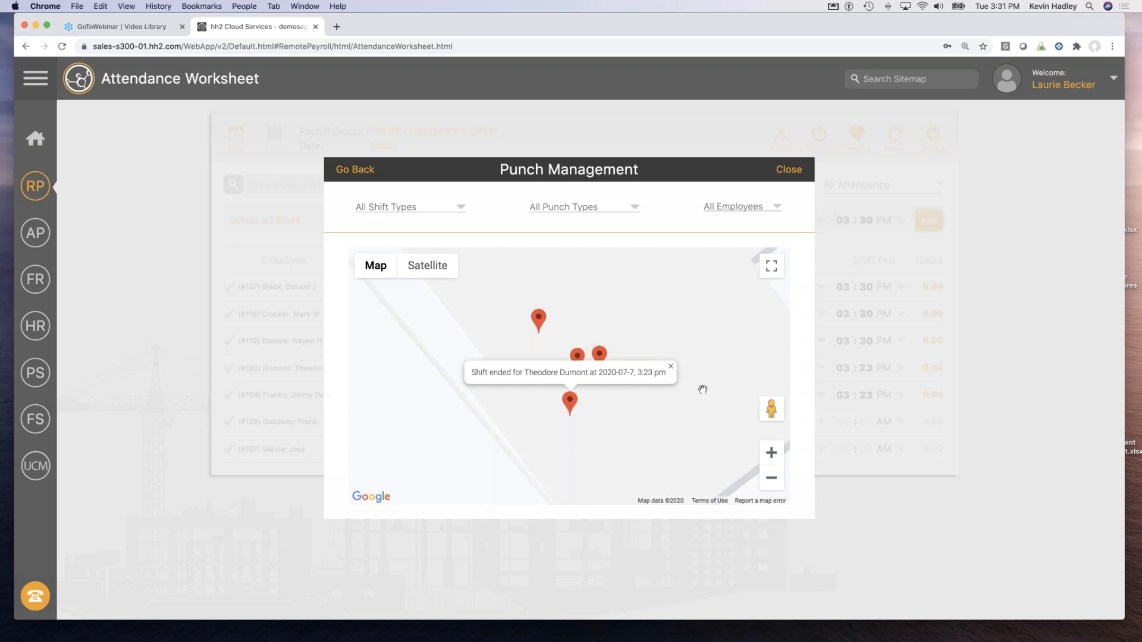
click(770, 482)
click(770, 481)
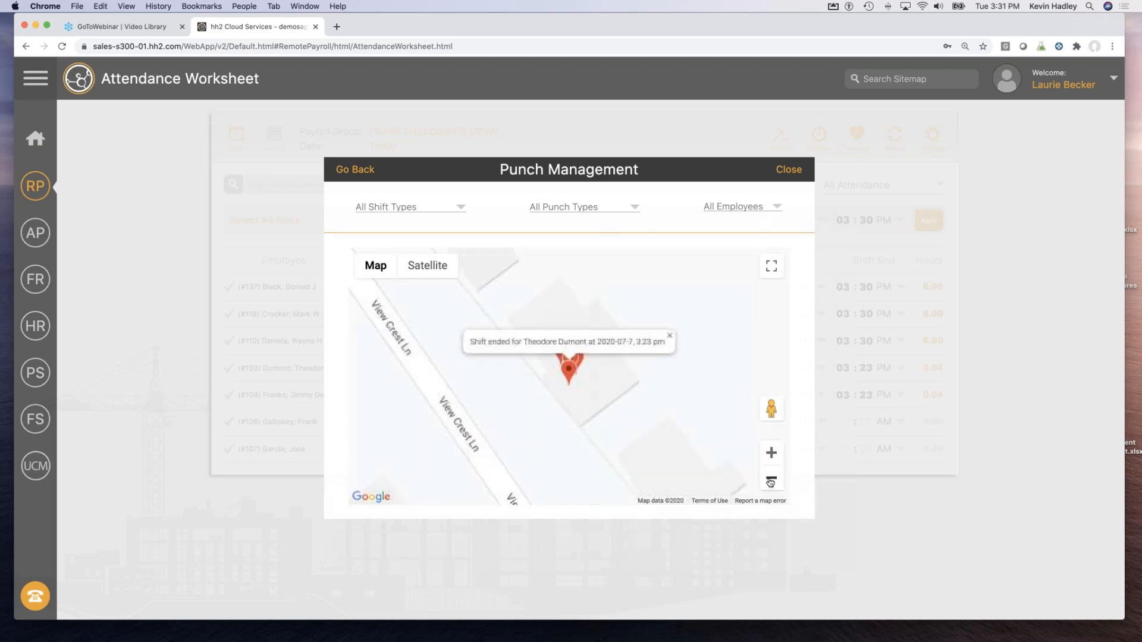
click(770, 482)
click(770, 481)
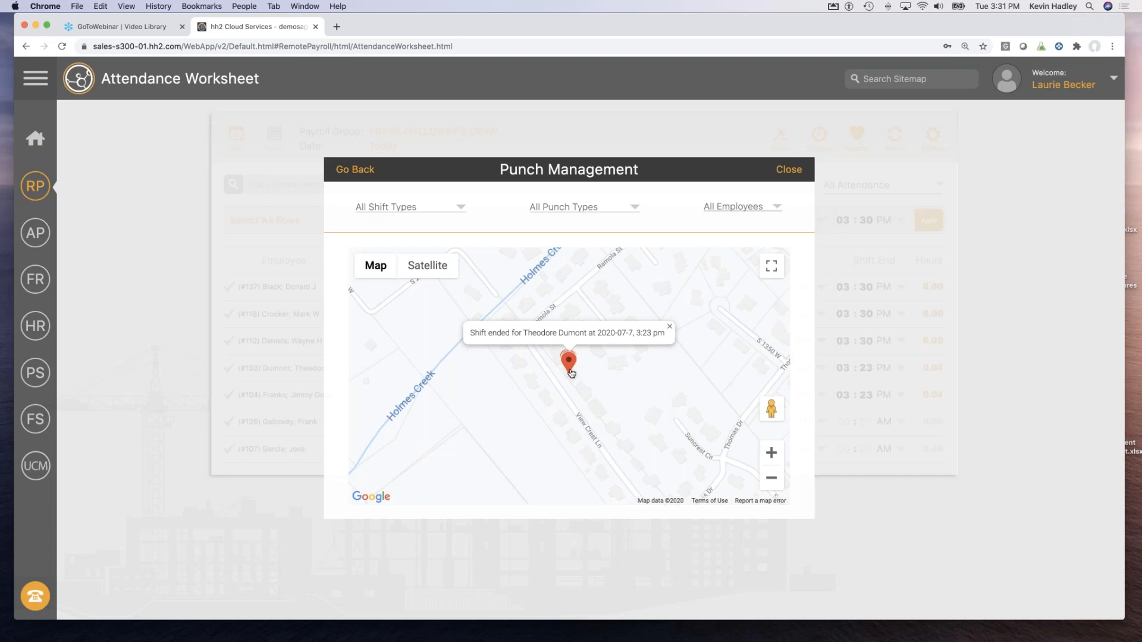
Zoom the map back in two steps and close Punch Management, returning to the Attendance Worksheet.
click(771, 454)
click(771, 454)
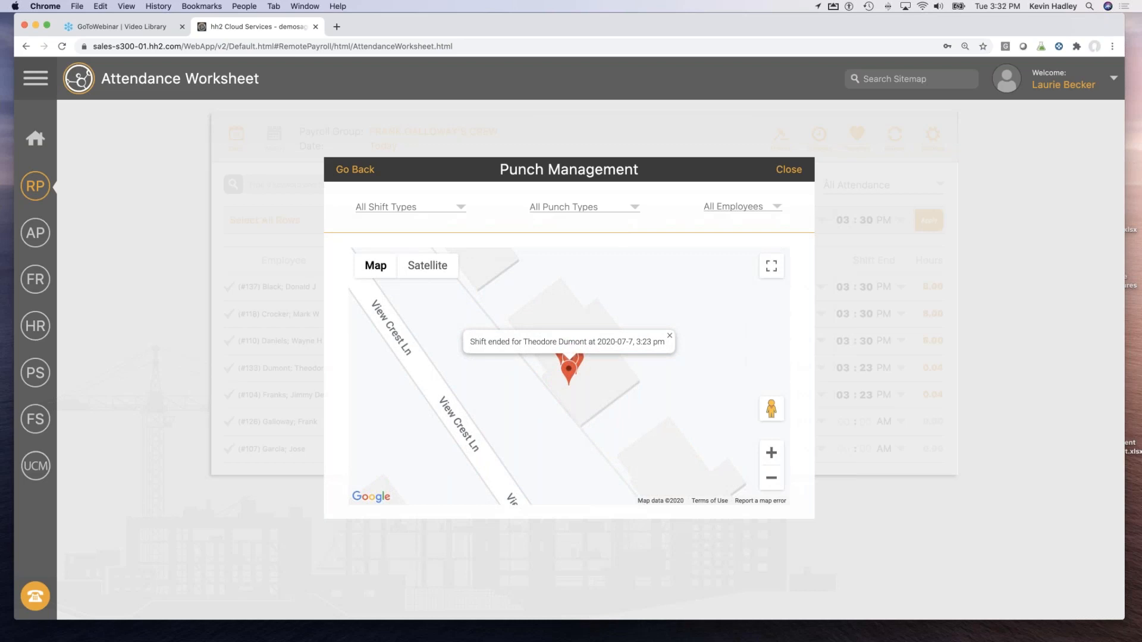
click(780, 169)
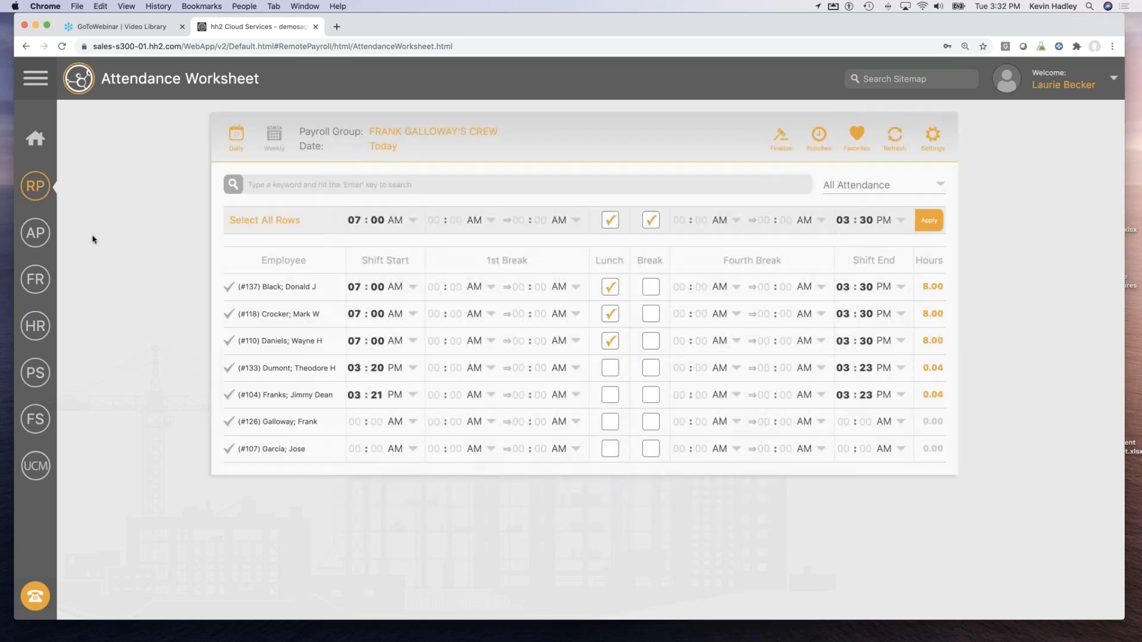
Approve the Jul 5–11 time for all 7 employees via Time Approval, then go to Export Labor.
click(47, 194)
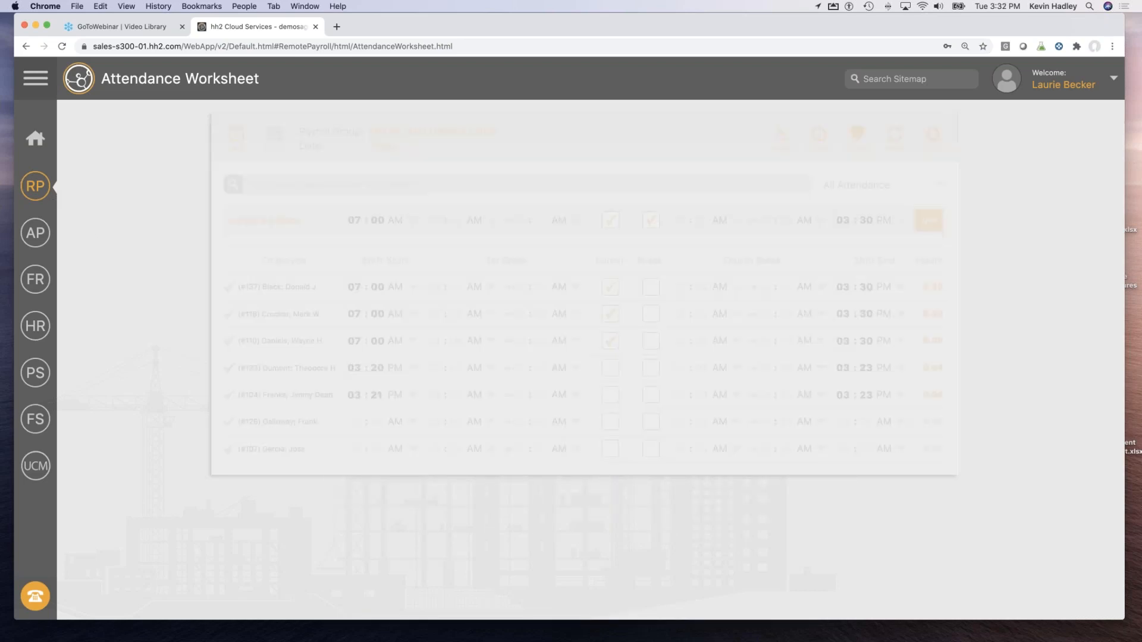
click(408, 321)
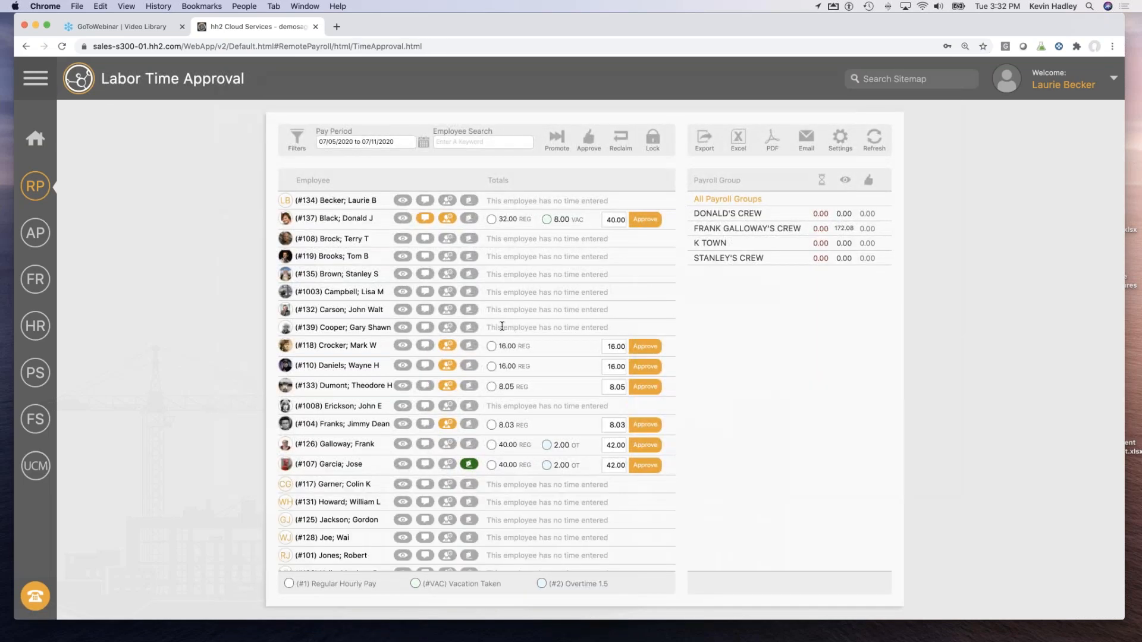
click(588, 140)
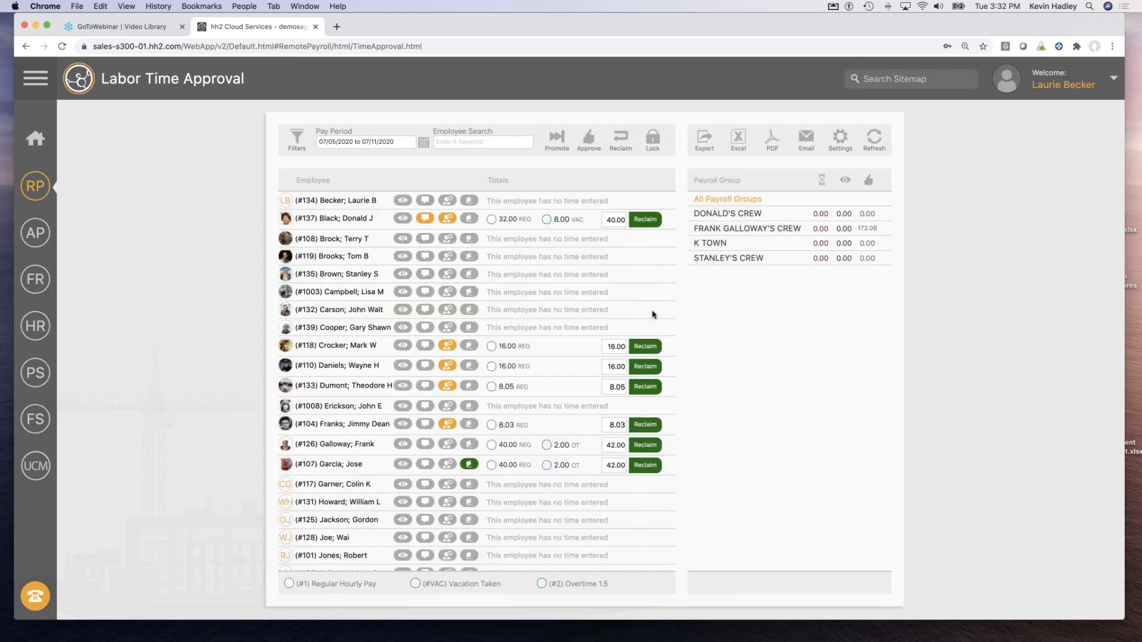
click(709, 141)
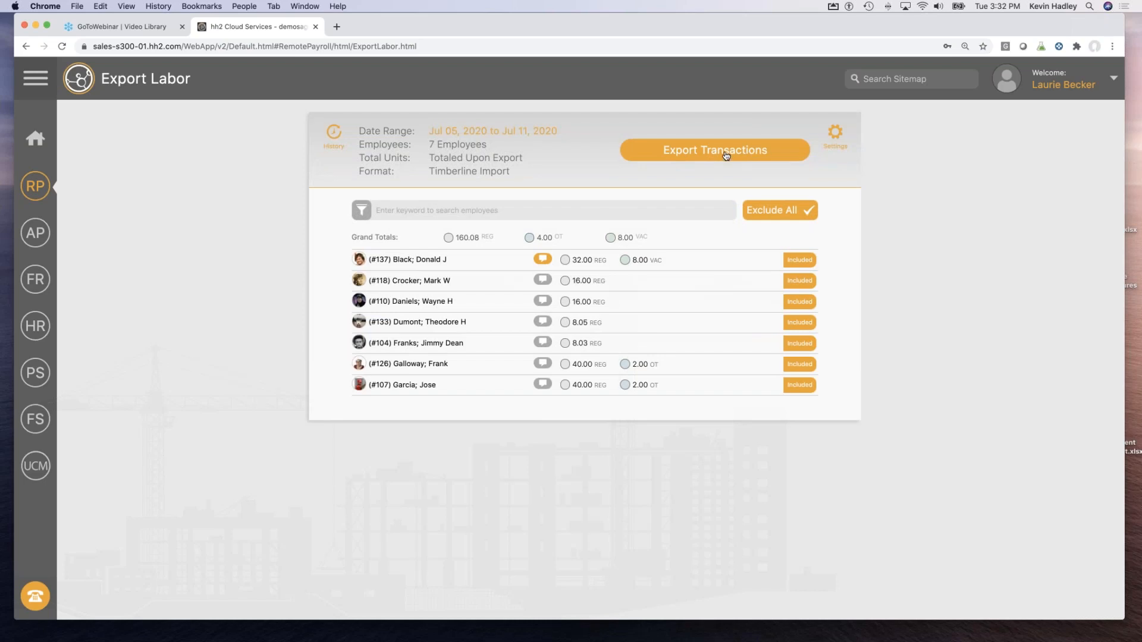
Export the 172.08 units to a Timberline import file and download hh2PayrollExport .txt.
click(725, 155)
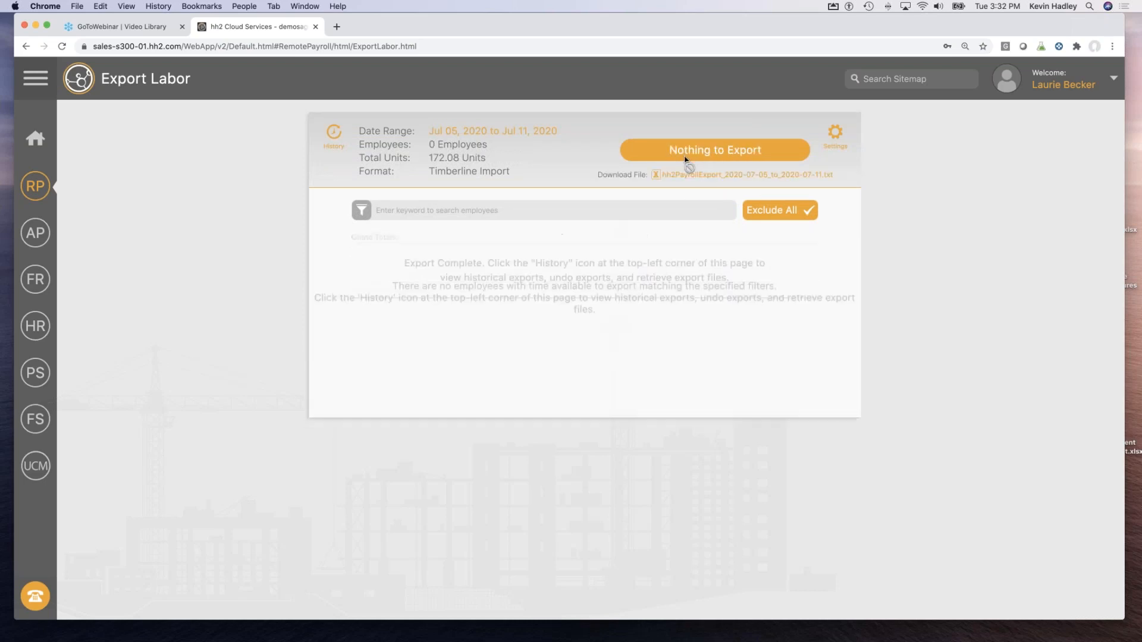
click(688, 178)
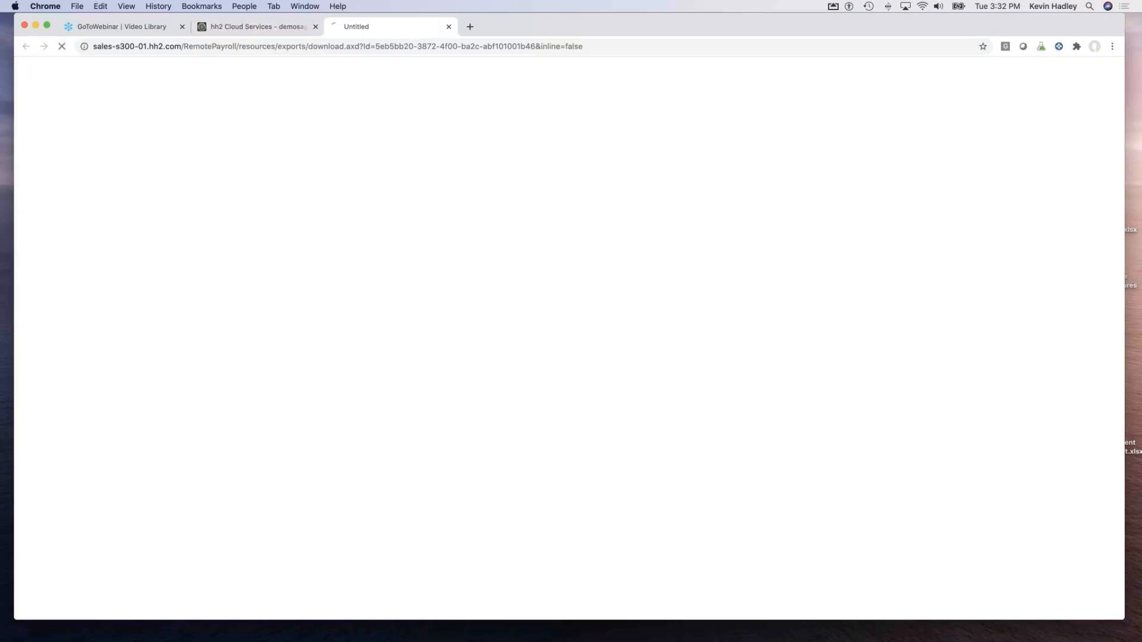
Open hh2PayrollExport_2020-07-05_to_2020-07-11.txt in TextEdit, scroll through its payroll lines, then close it.
click(51, 610)
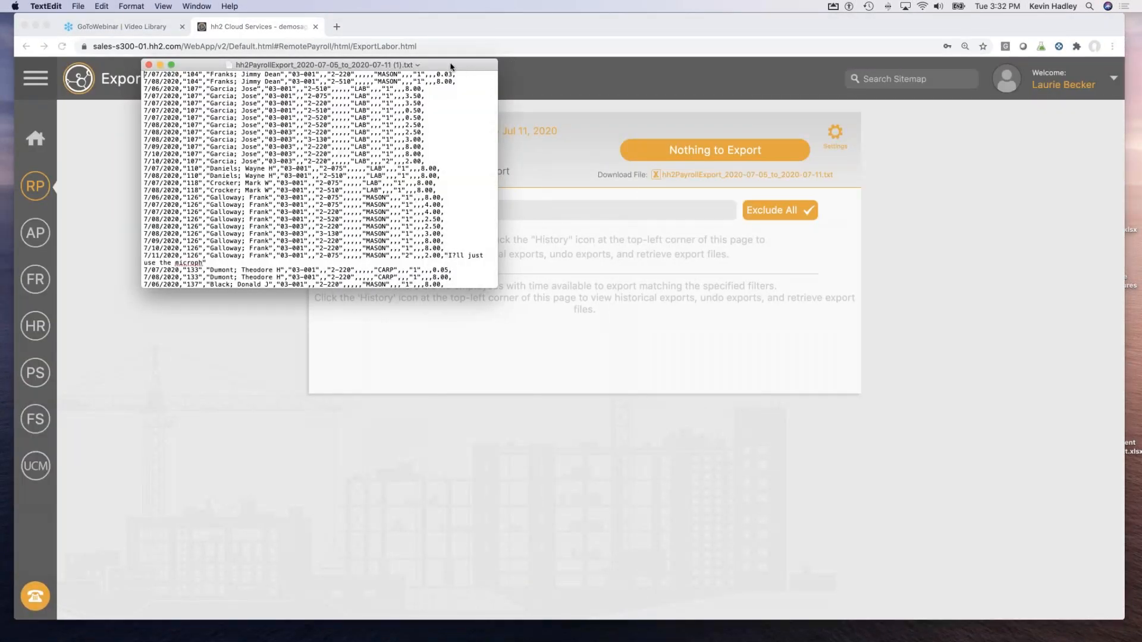
drag(450, 66, 461, 231)
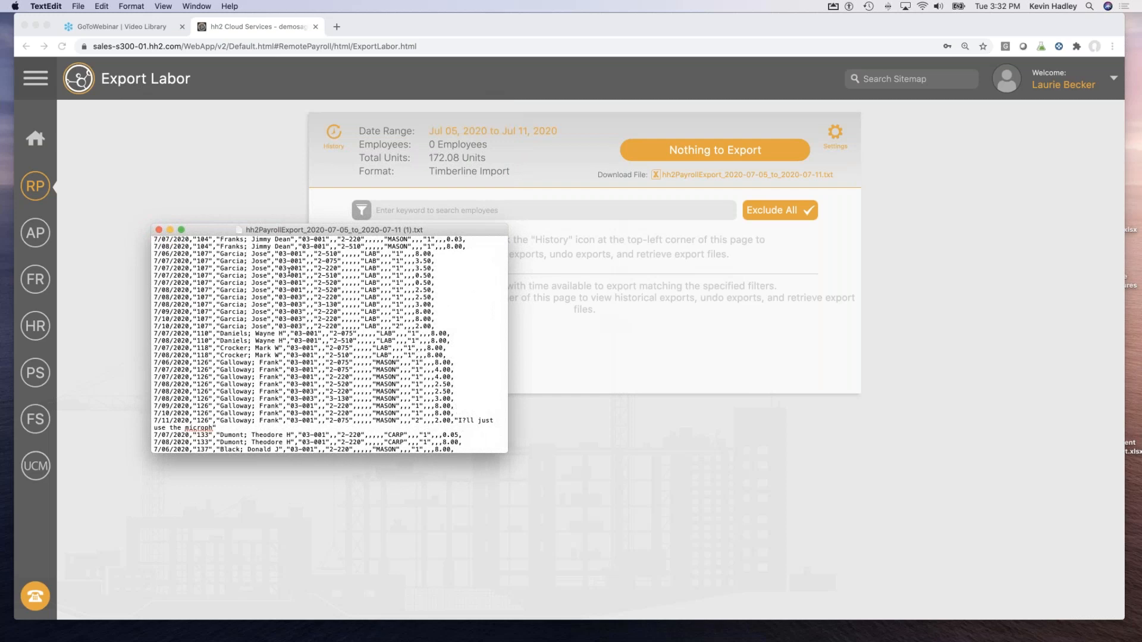
scroll(319, 362, down, 5)
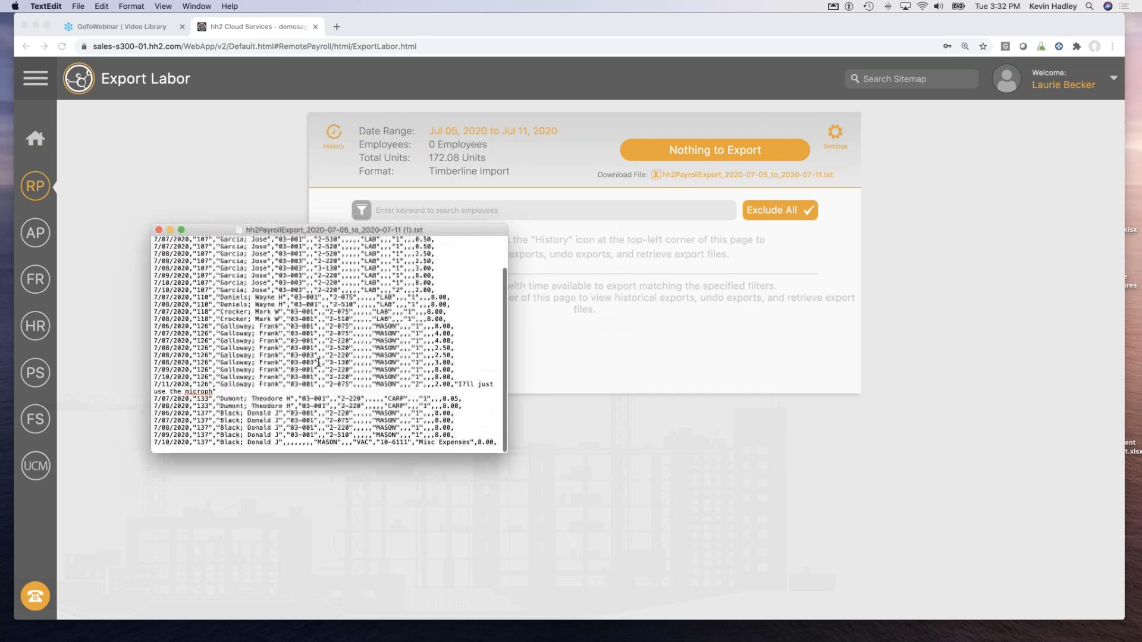
scroll(319, 361, up, 5)
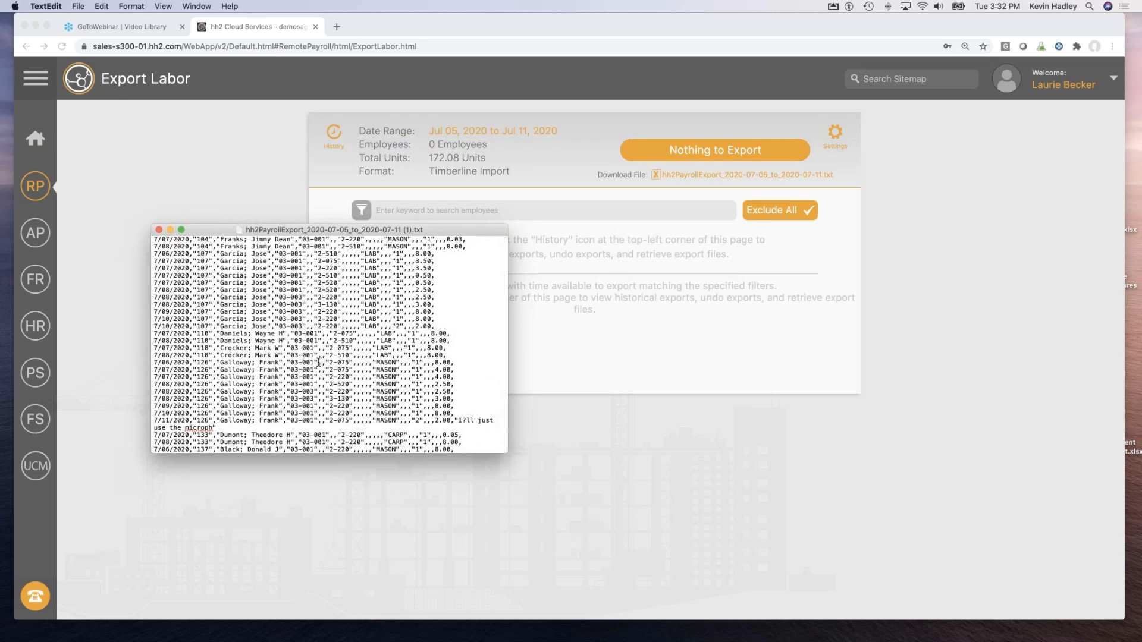
click(159, 231)
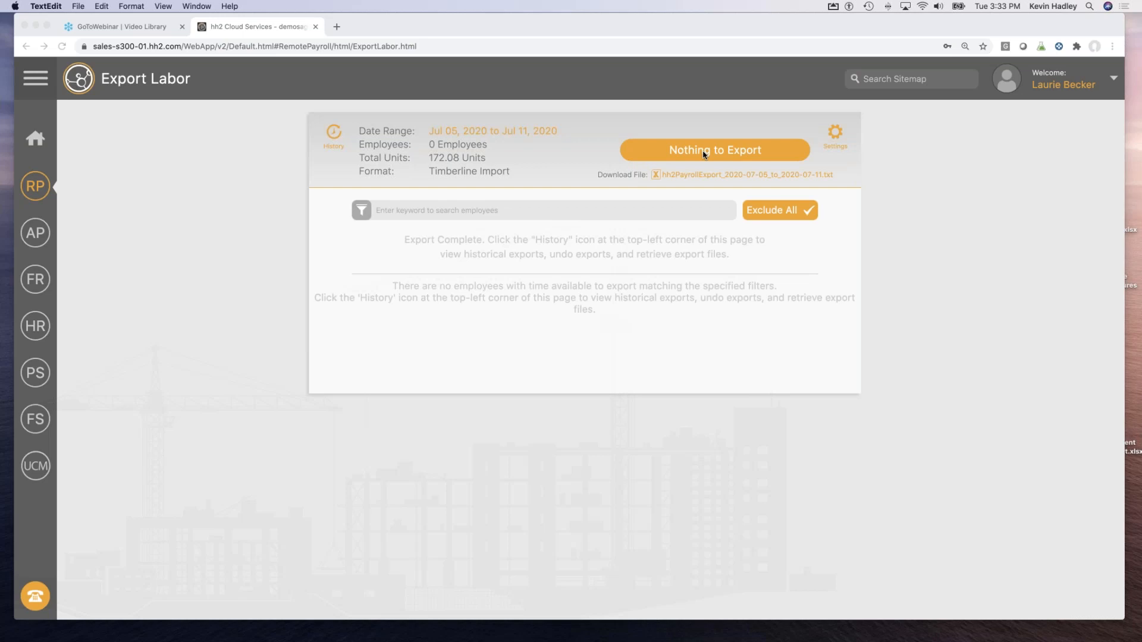
Bring up the RP Presentation - 2017 Hadley deck in Keynote at slide 11, contact our team.
mouse_move(443, 640)
mouse_move(388, 639)
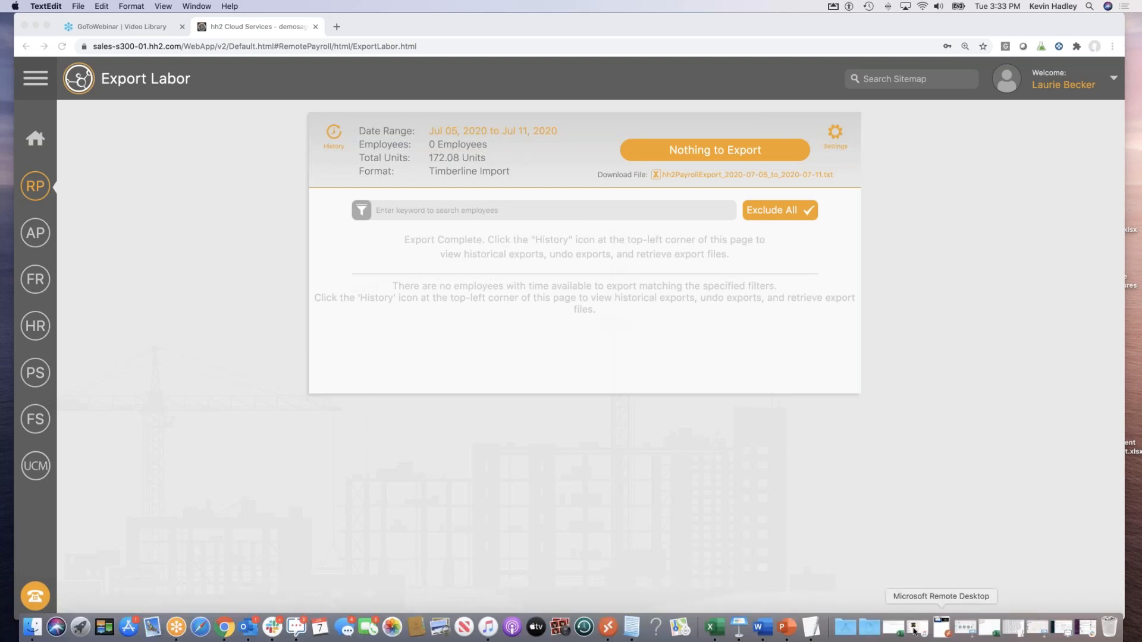
click(740, 627)
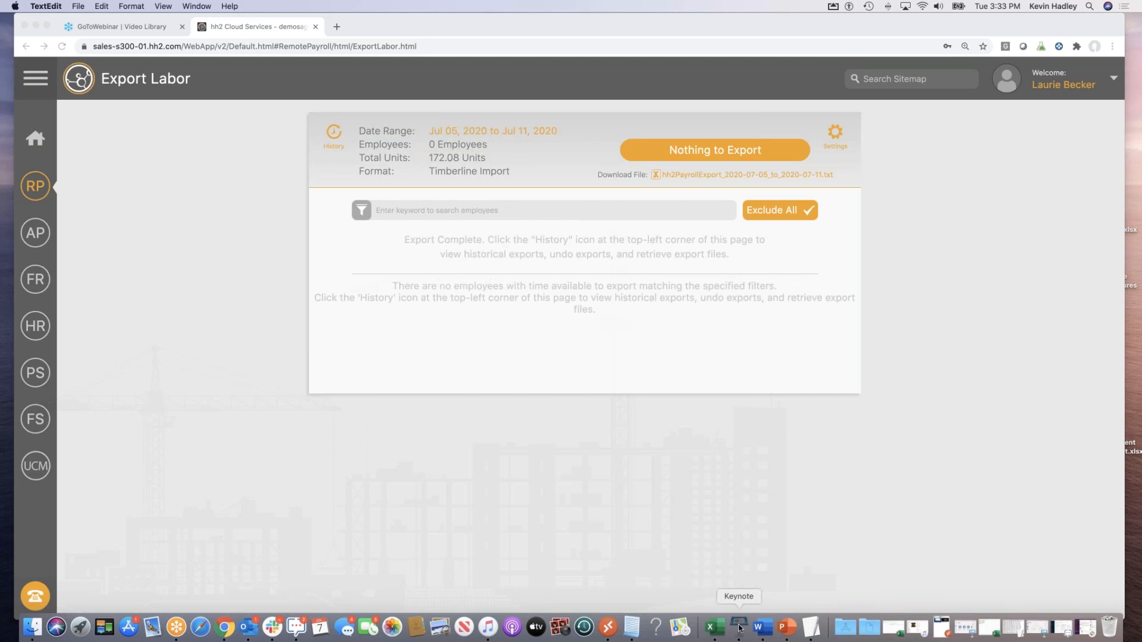
click(189, 498)
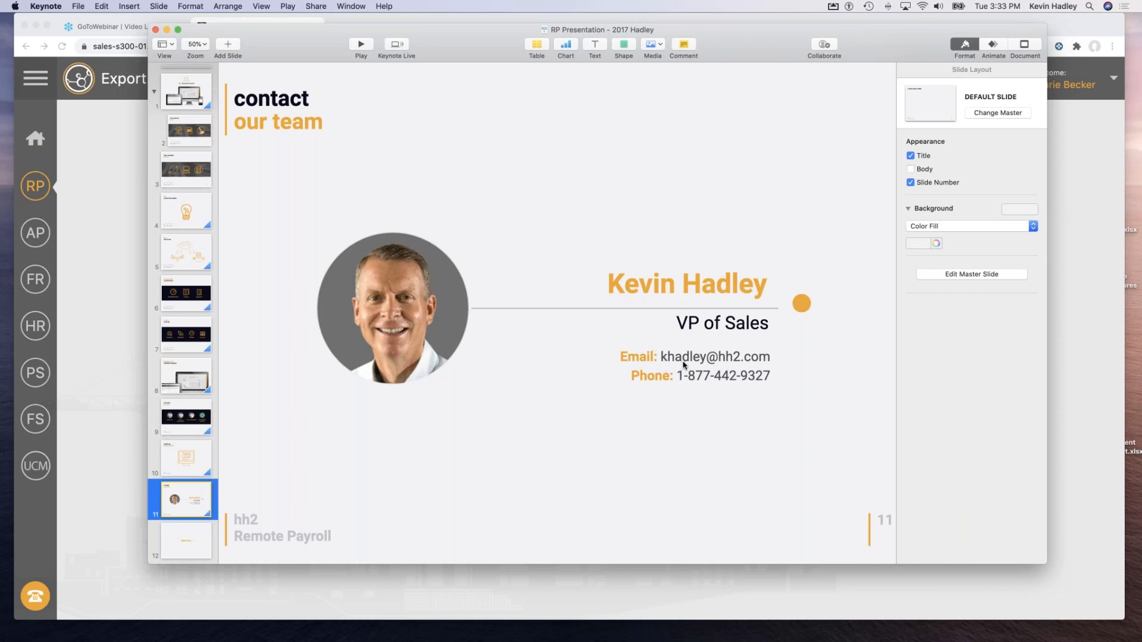
Play the slideshow from the contact slide, advance to the closing thank you slide, then exit.
click(361, 45)
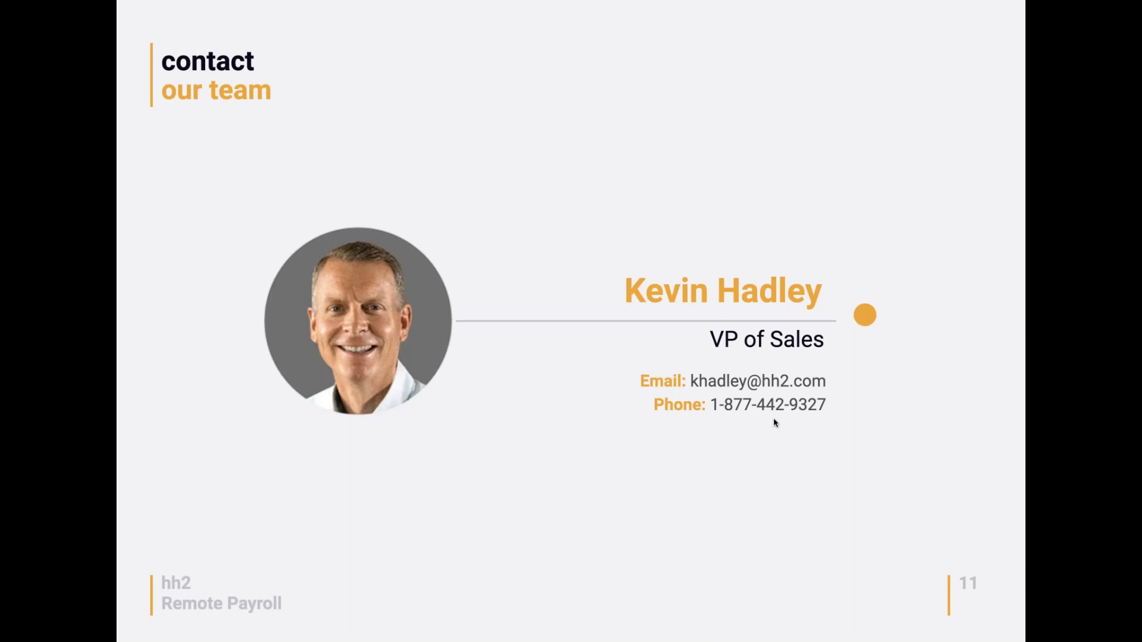
key(Right)
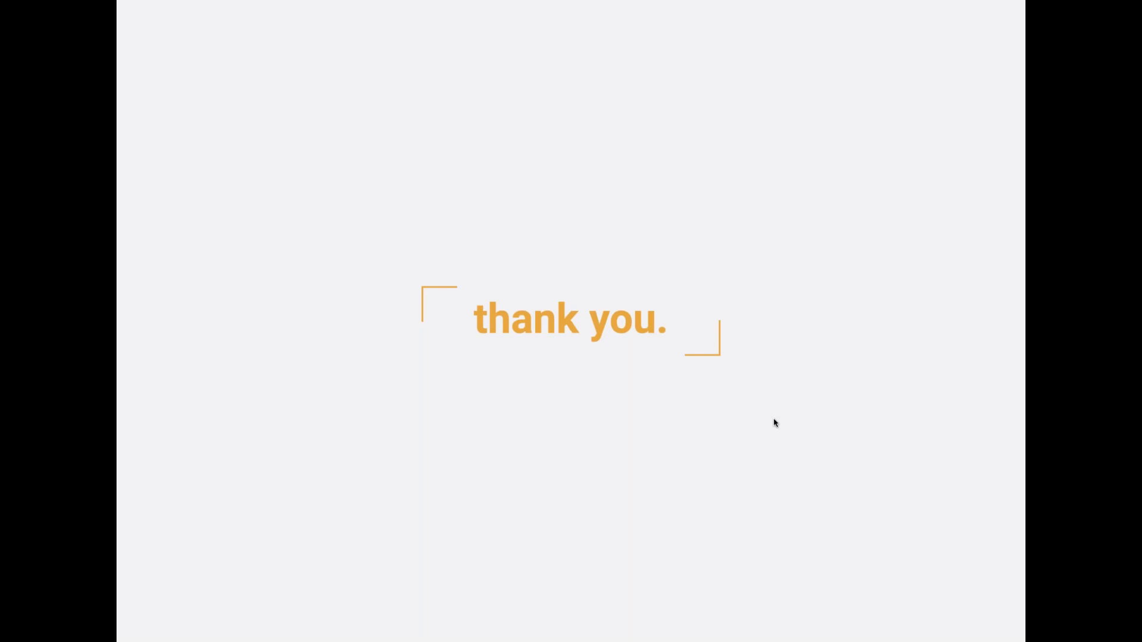
key(Escape)
In a new Chrome tab, load hh2.com and go to its Products page.
click(109, 288)
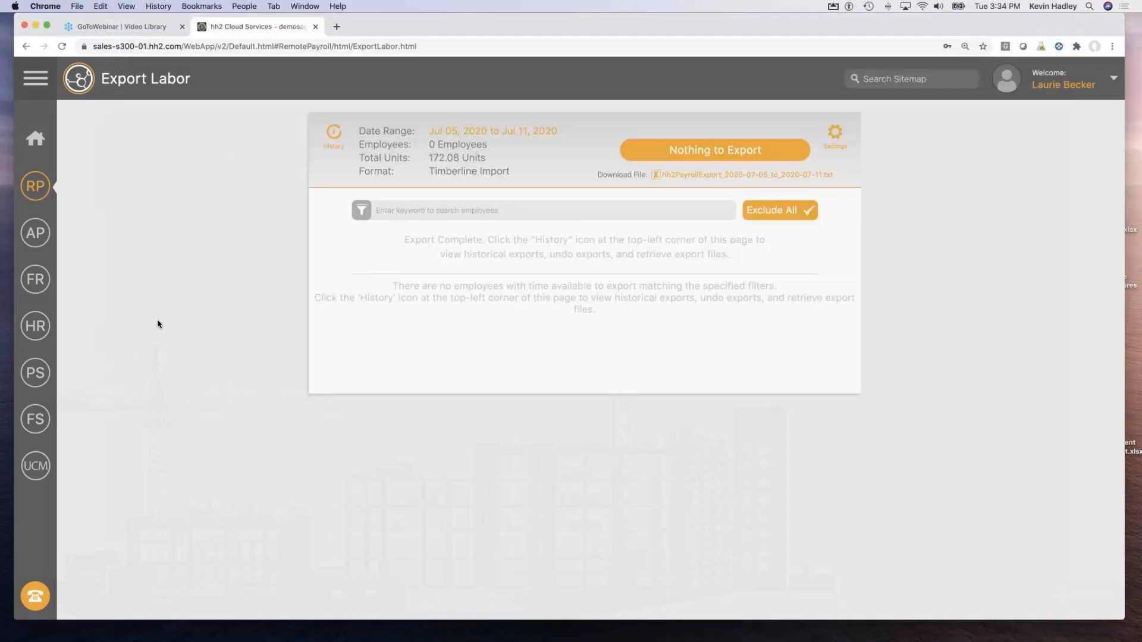
click(337, 27)
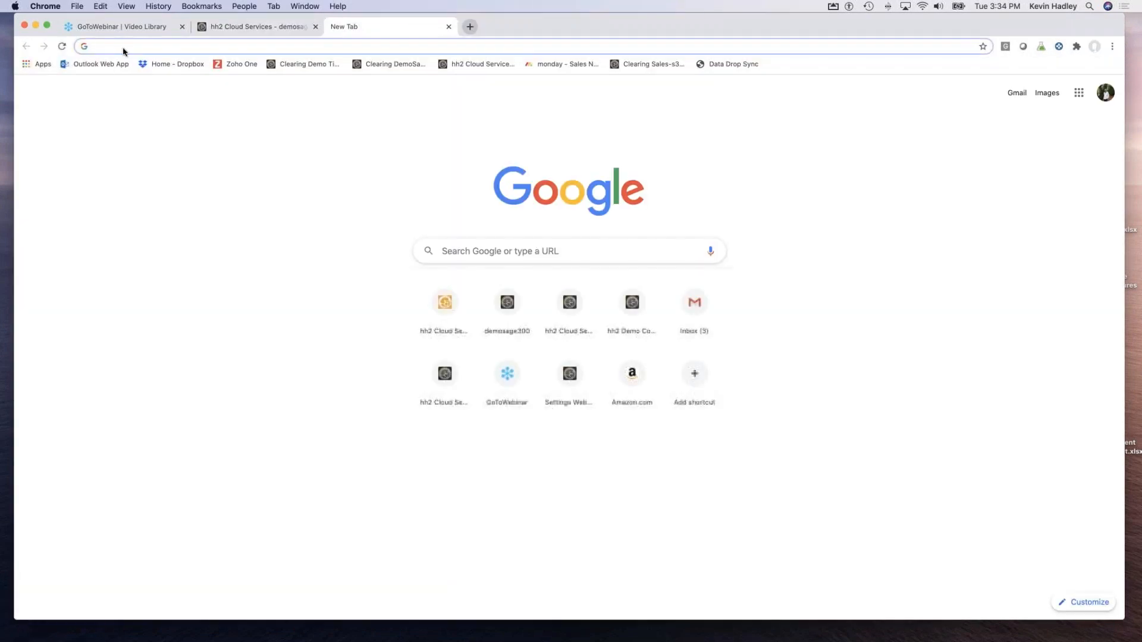
text(hh2)
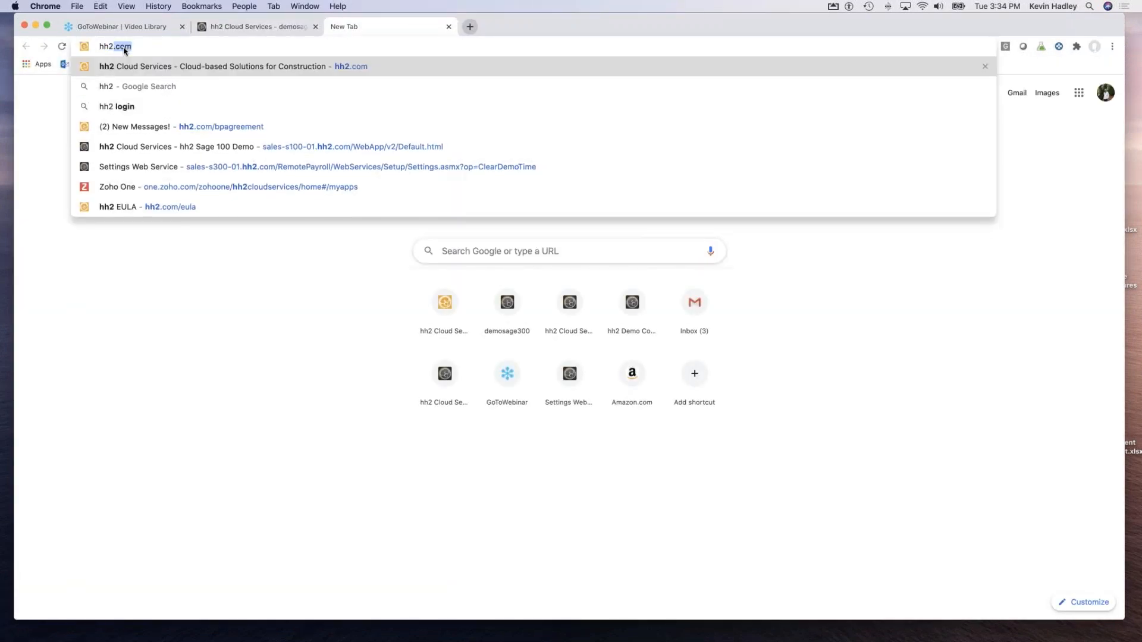
key(Return)
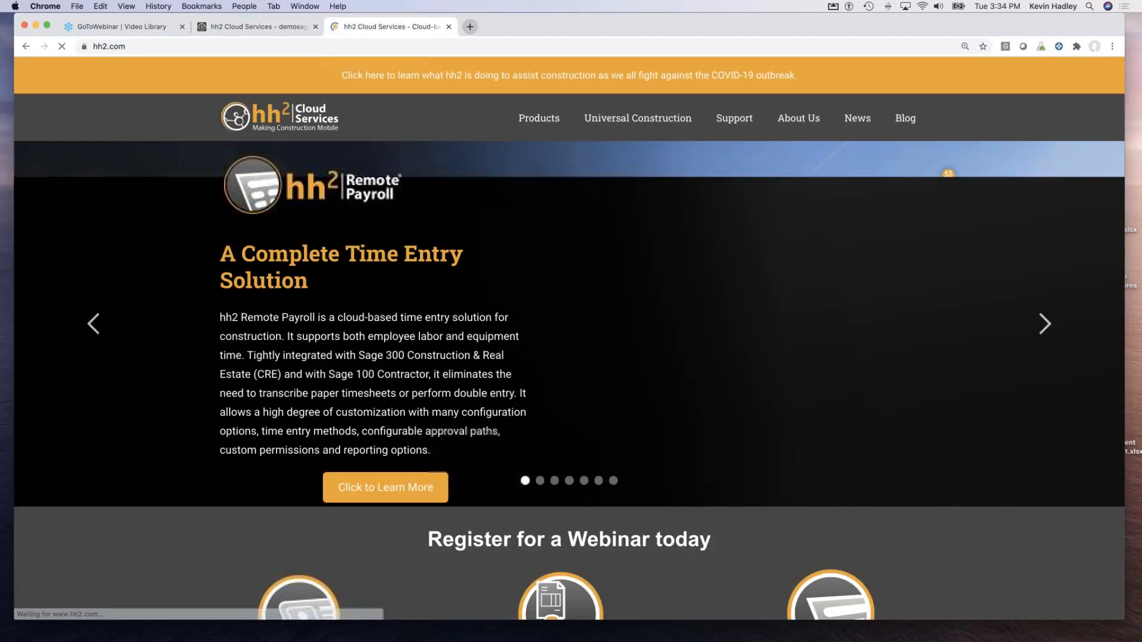
click(544, 115)
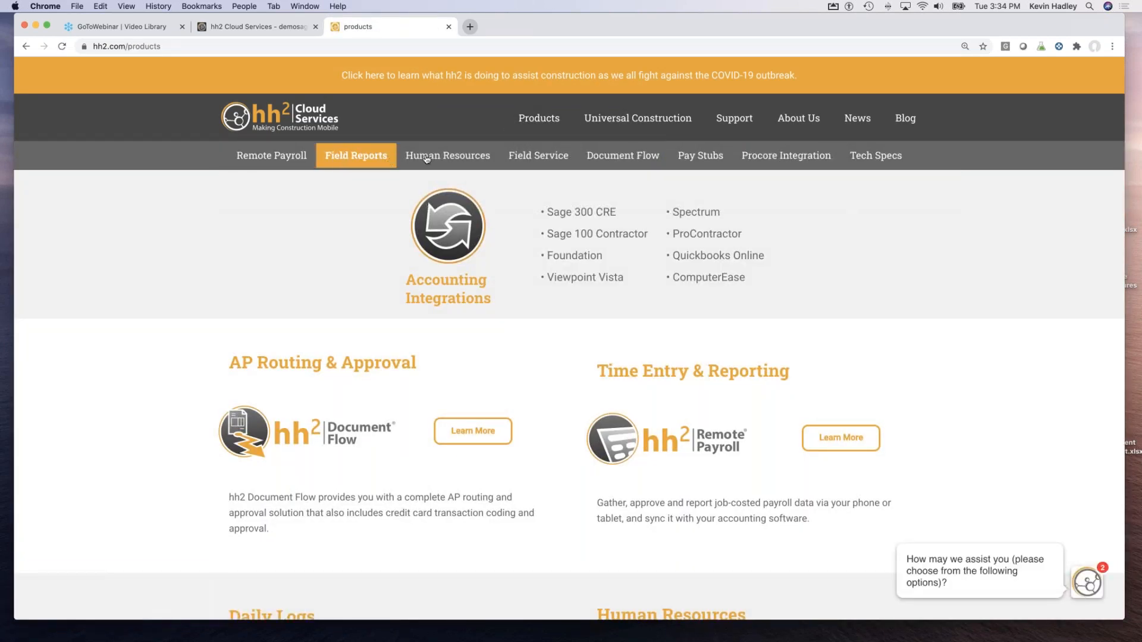
Browse the Remote Payroll pricing tiers from $219.00/month, then load hh2.com/products in another tab.
click(830, 448)
click(830, 166)
scroll(387, 400, down, 5)
scroll(570, 338, down, 3)
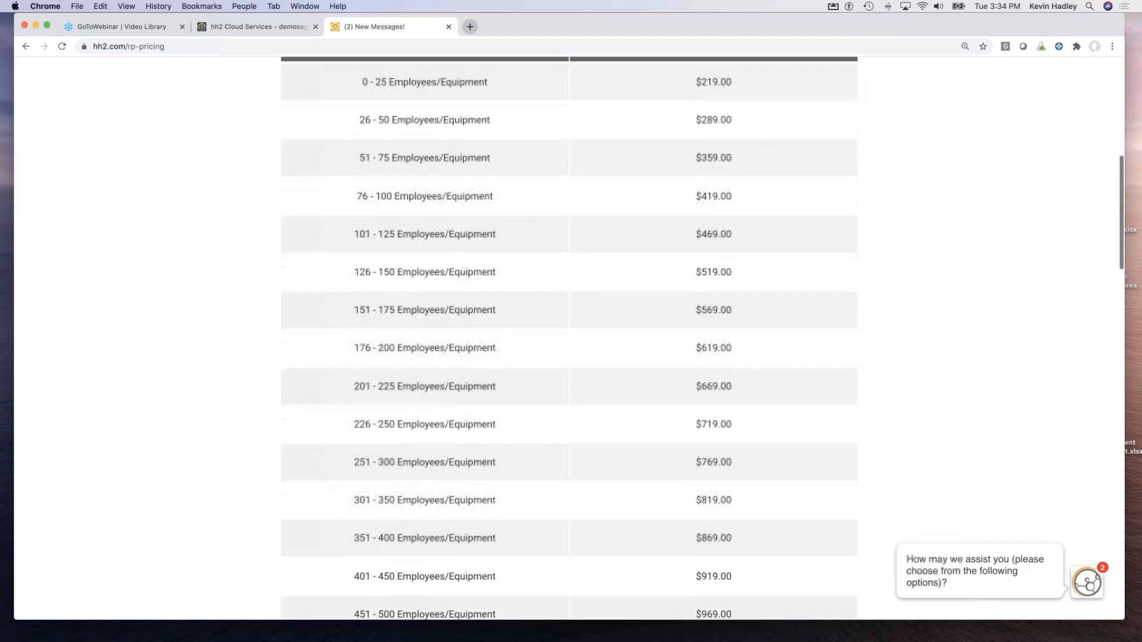
scroll(499, 369, up, 5)
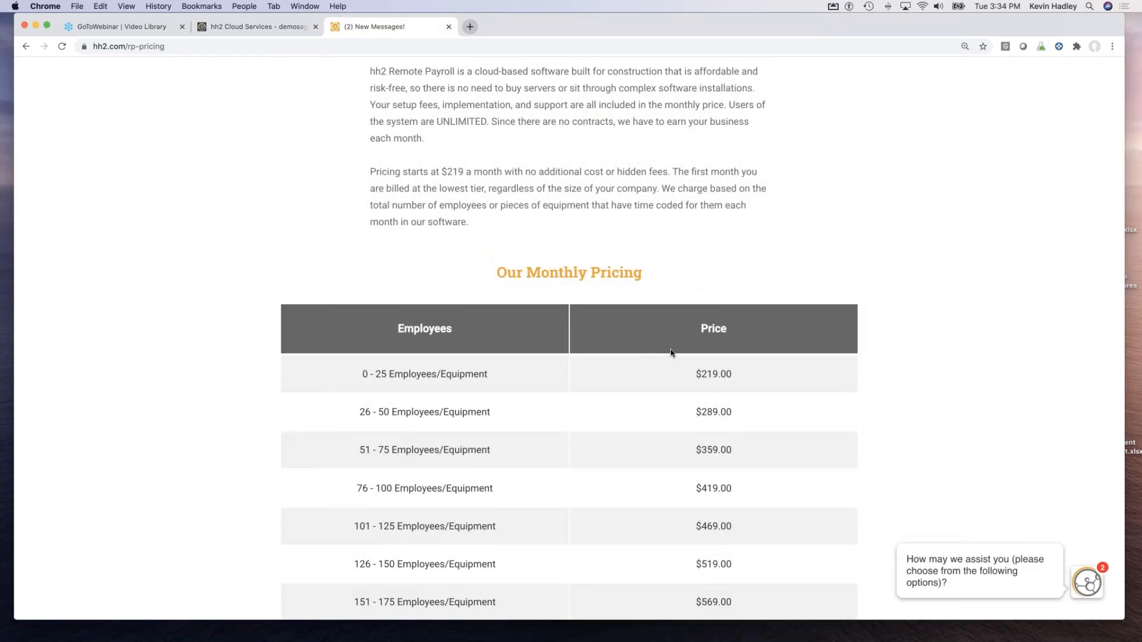
scroll(671, 351, up, 1)
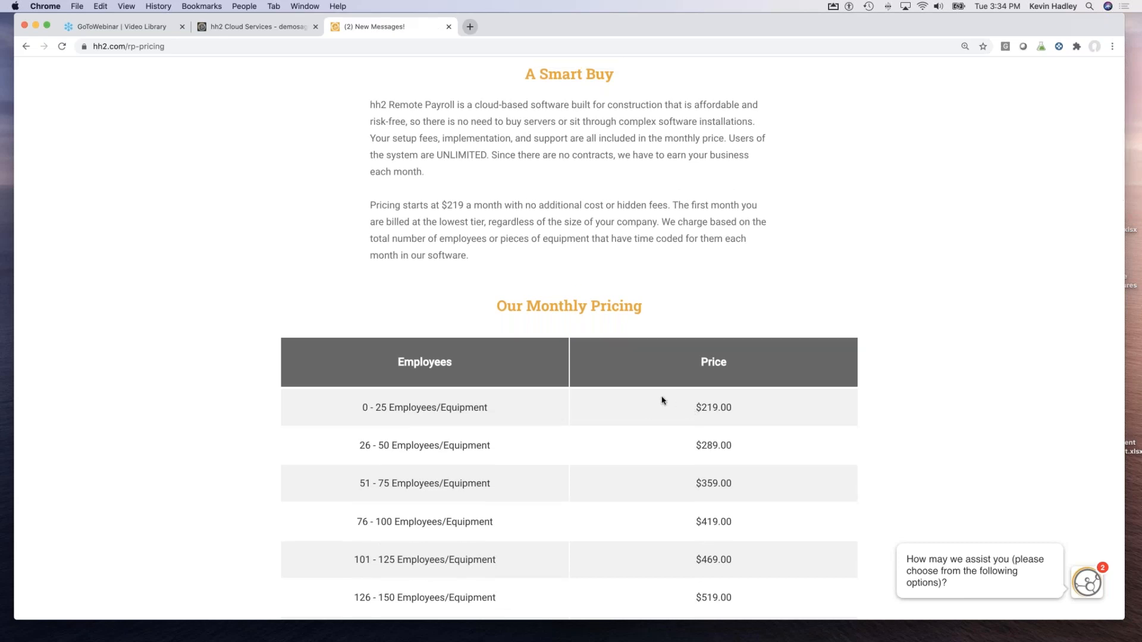
scroll(662, 400, up, 1)
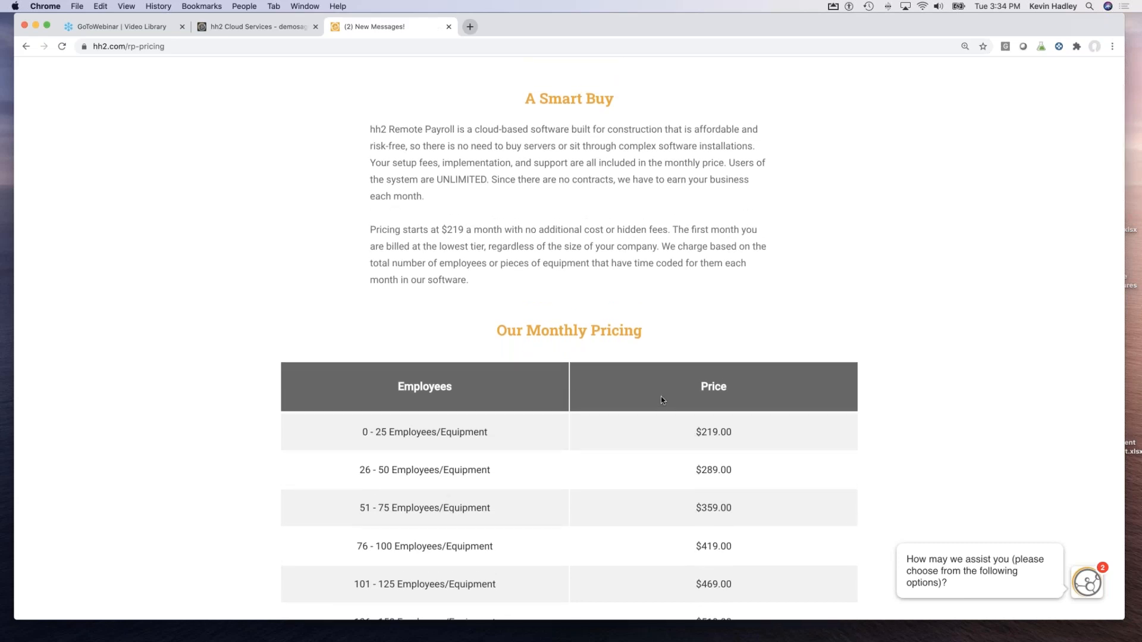
scroll(662, 399, down, 3)
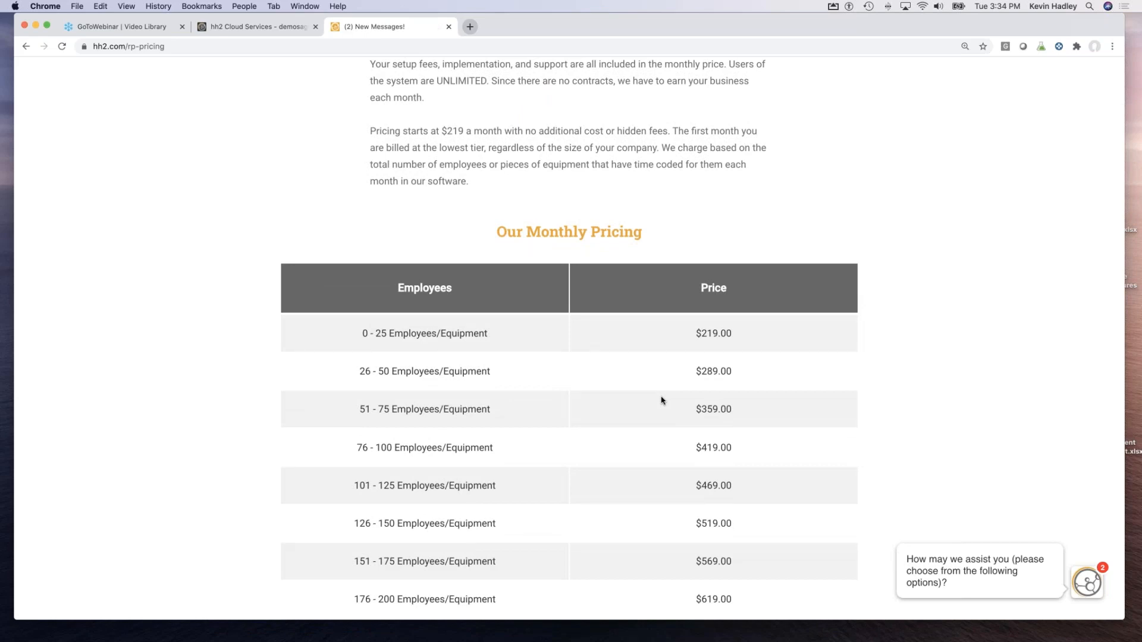
scroll(662, 400, up, 2)
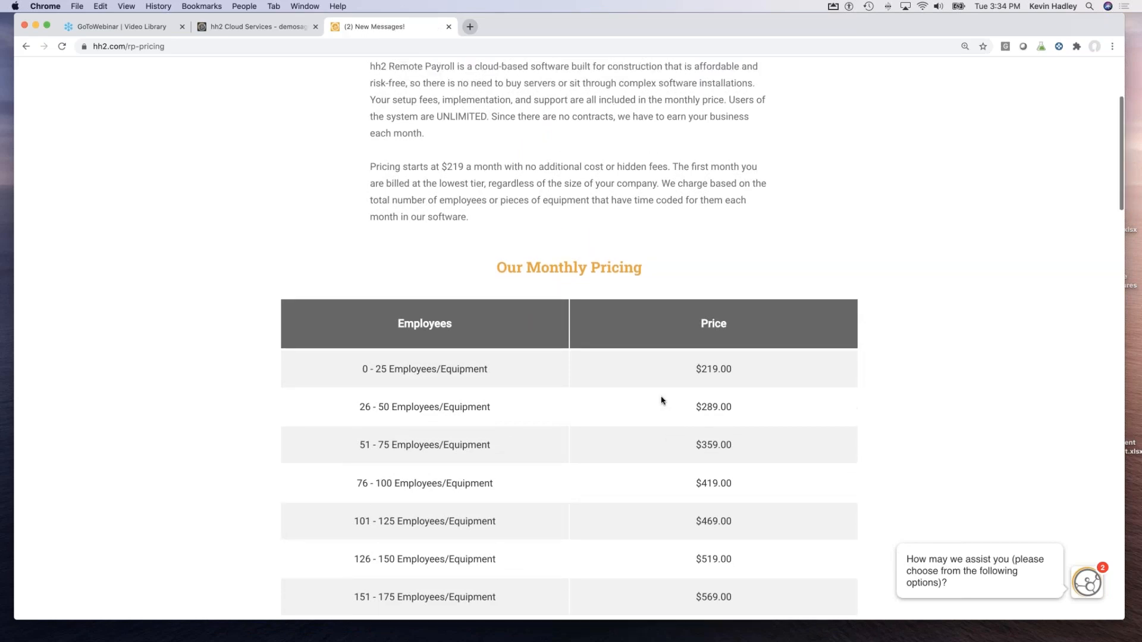
scroll(661, 400, up, 5)
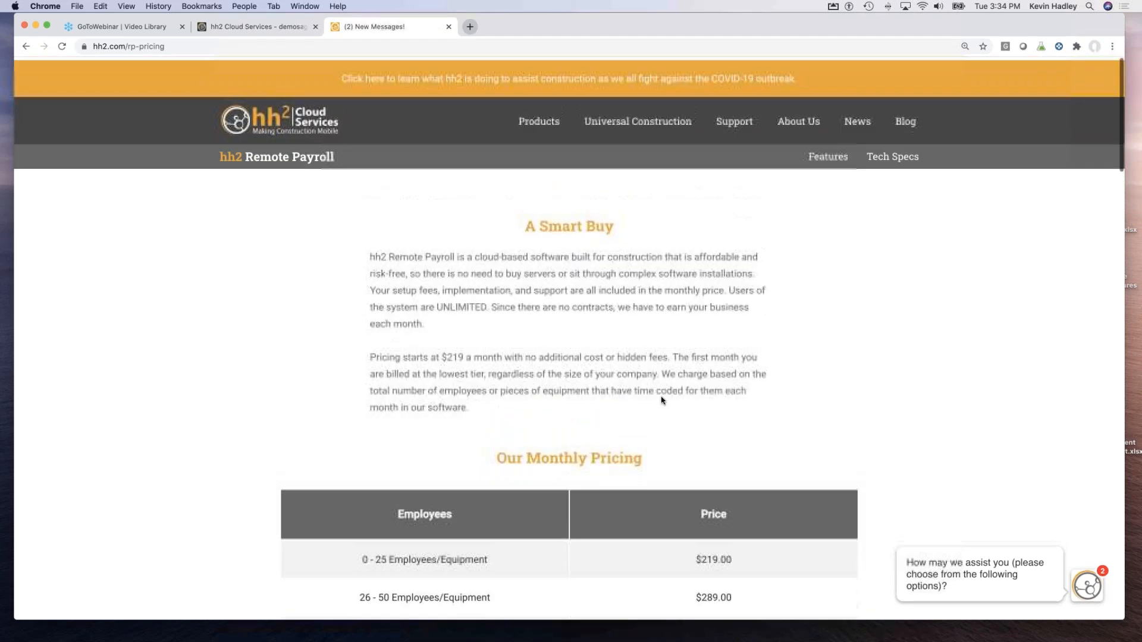
click(427, 122)
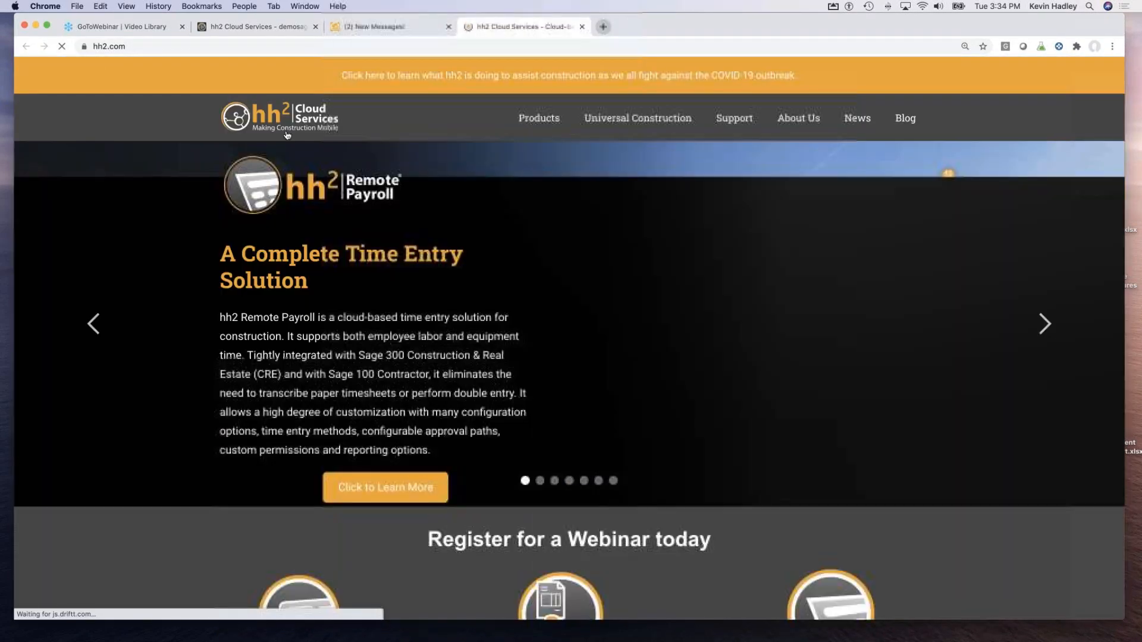
click(539, 118)
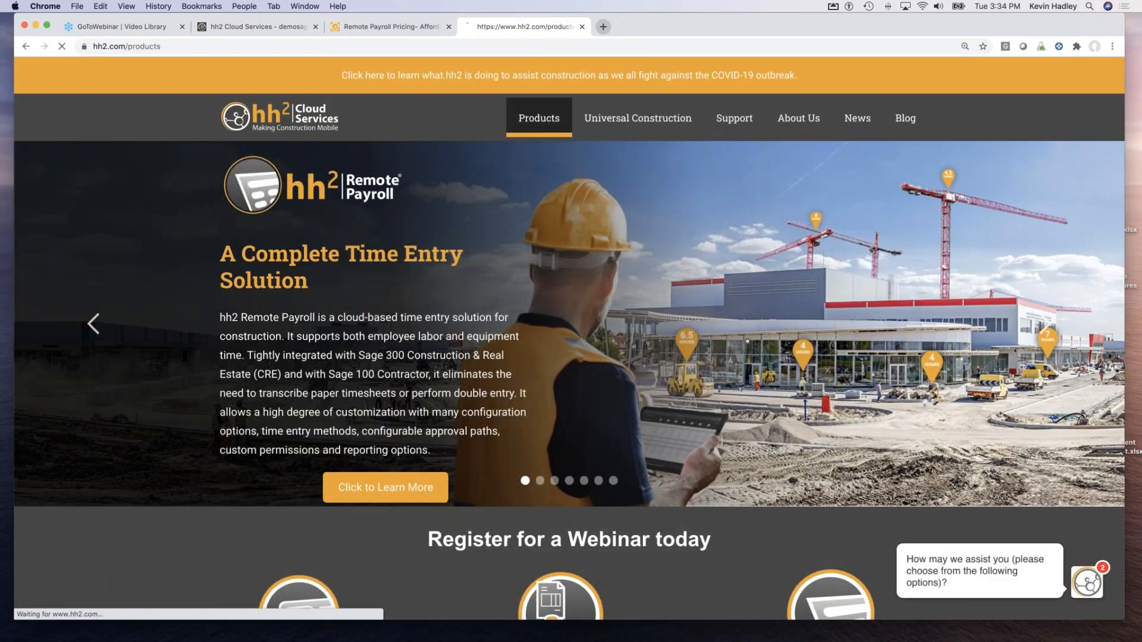